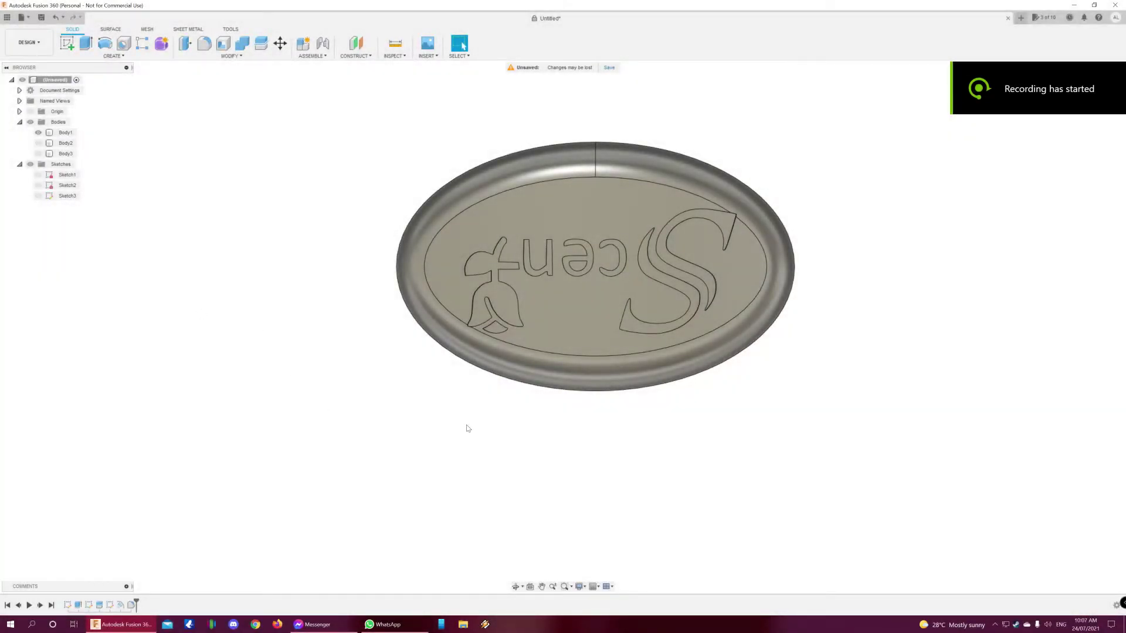
Start a sketch on the vertical origin plane facing the narrow end of the soap body
{"action": "middle_click_drag", "start_coordinate": [548, 449], "coordinate": [540, 392], "text": "shift"}
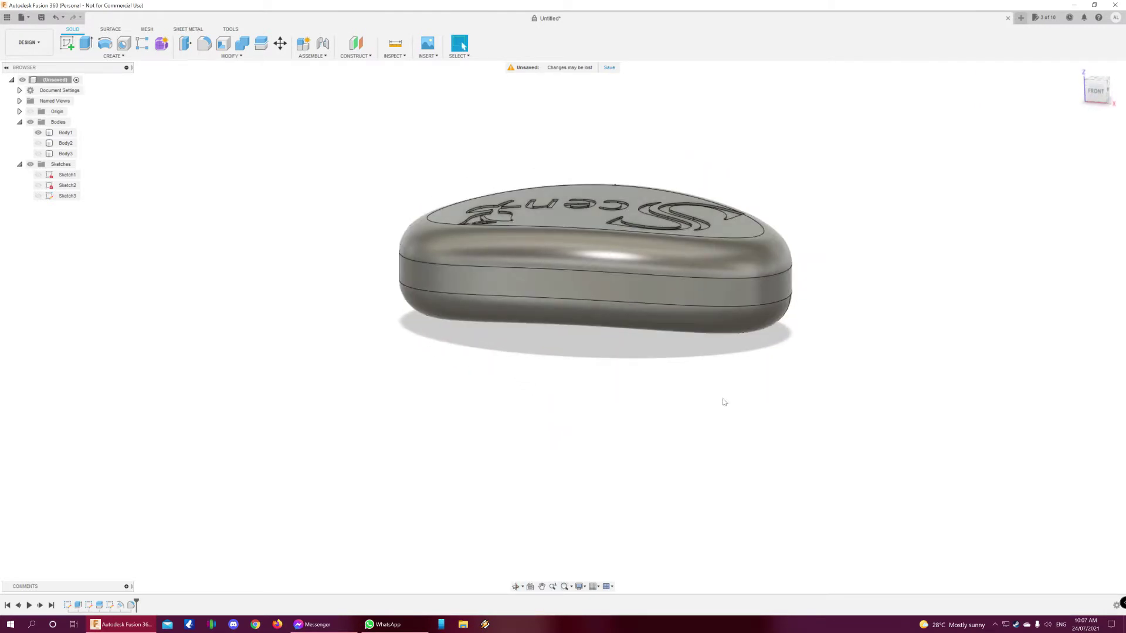
{"action": "middle_click_drag", "start_coordinate": [564, 386], "coordinate": [576, 427], "text": "shift"}
{"action": "key", "text": "Escape"}
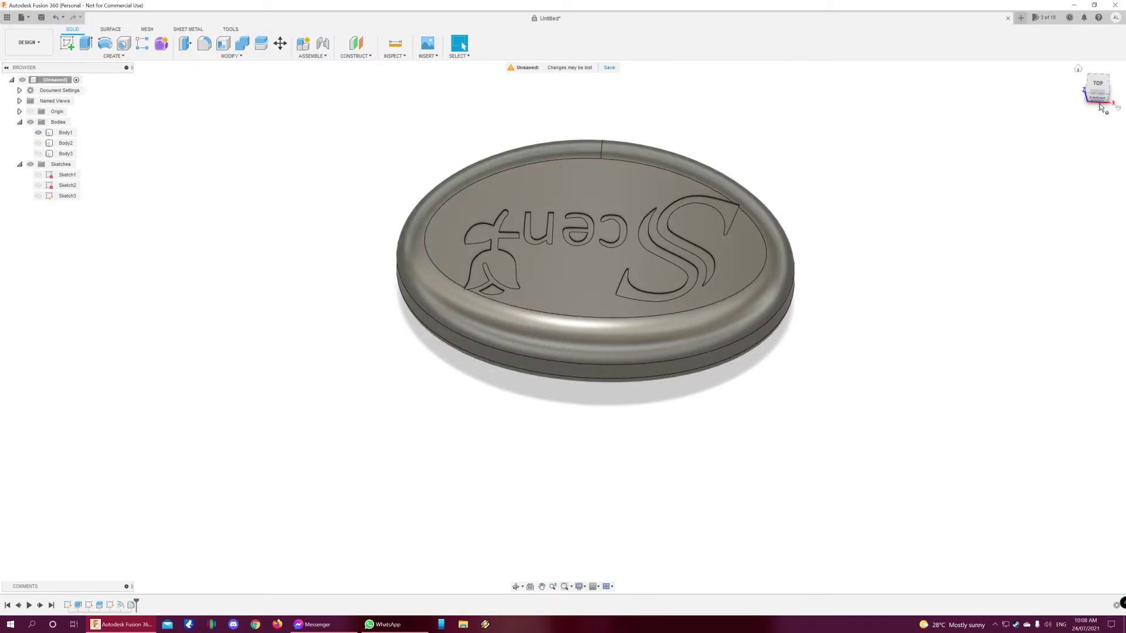
{"action": "left_click_drag", "start_coordinate": [961, 307], "coordinate": [917, 287]}
{"action": "key", "text": "Escape"}
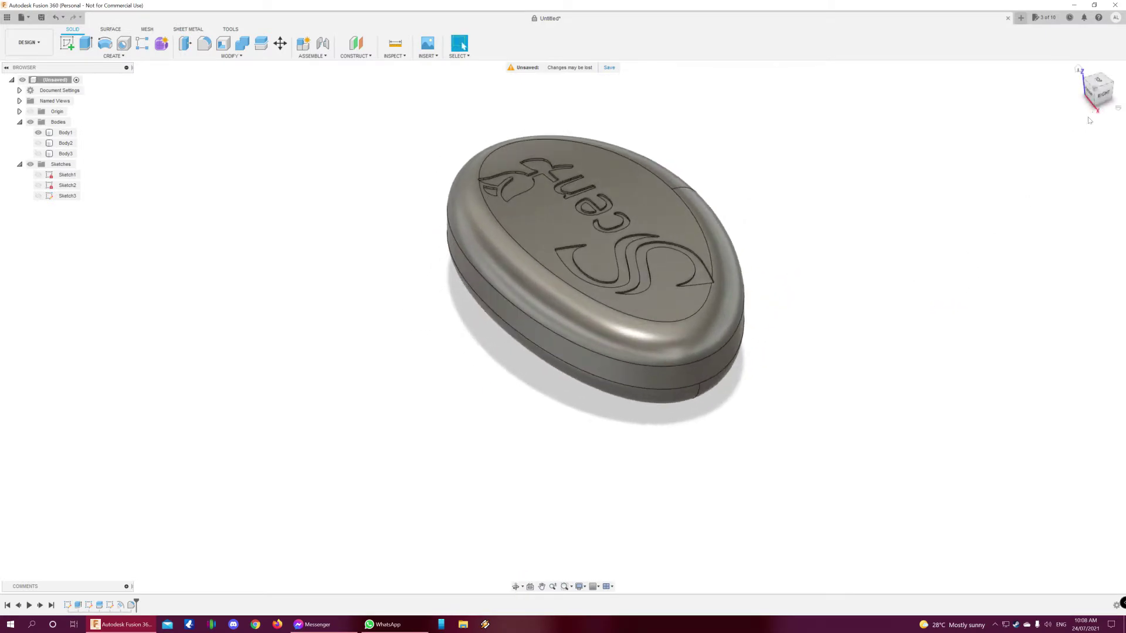
{"action": "left_click", "coordinate": [1106, 94]}
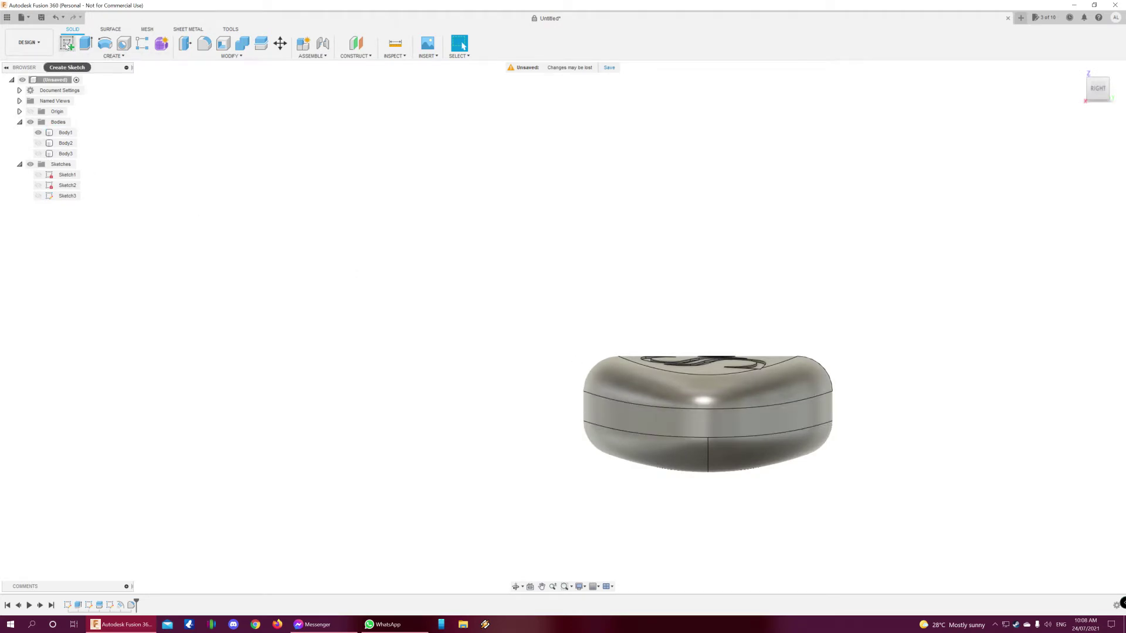
{"action": "left_click", "coordinate": [68, 44]}
{"action": "left_click", "coordinate": [729, 455]}
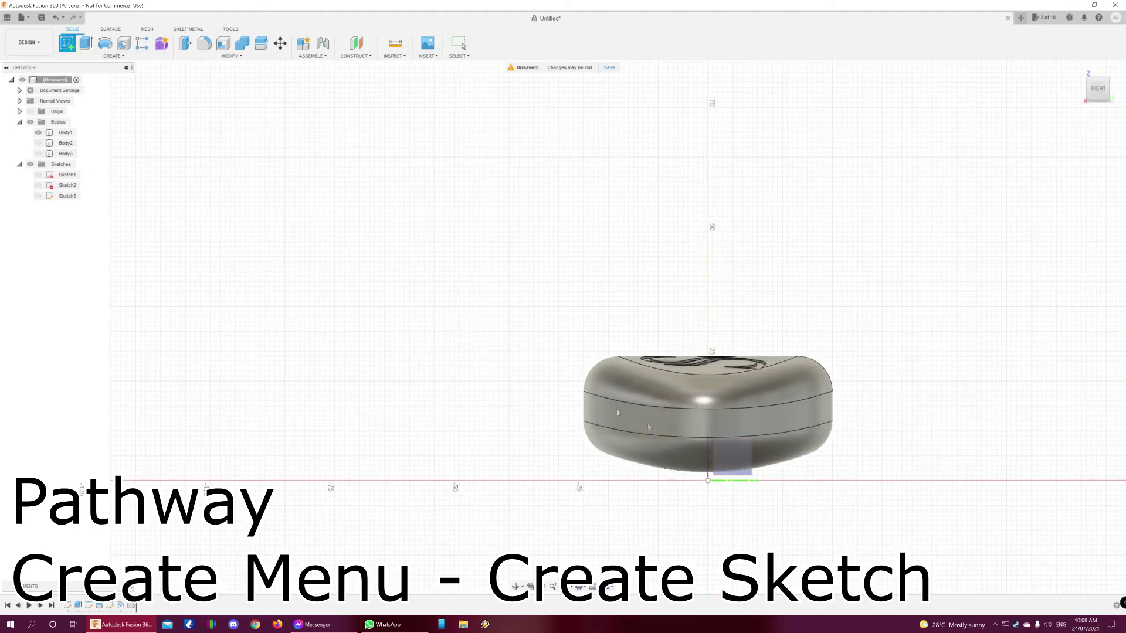
{"action": "left_click", "coordinate": [728, 454]}
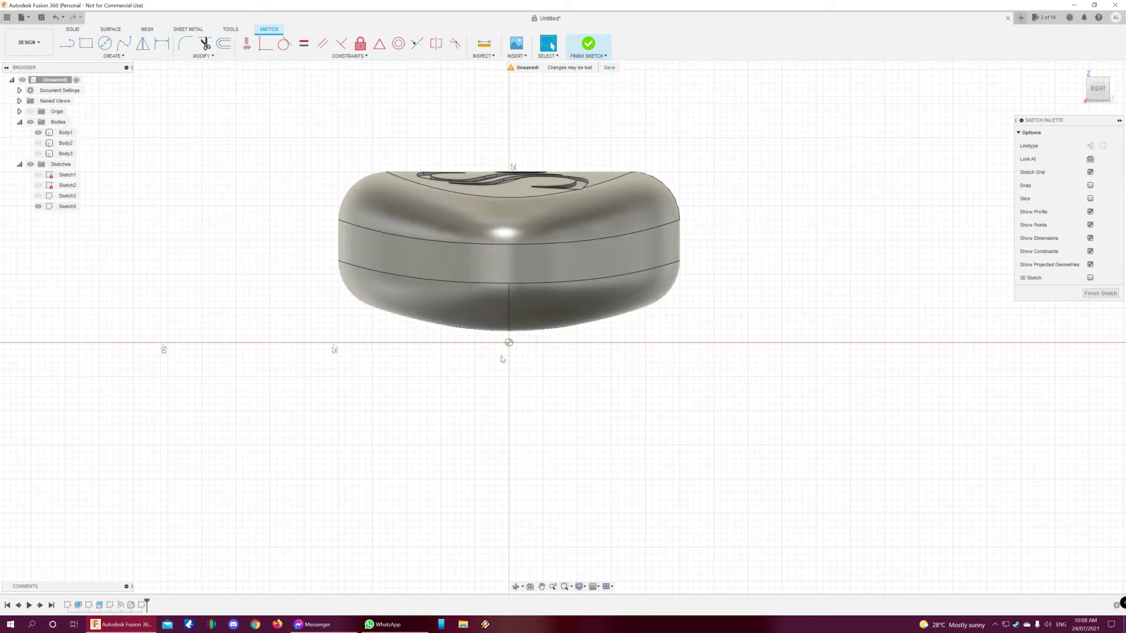
Draw an 11.5 mm vertical line upward from the sketch origin
{"action": "key", "text": "l"}
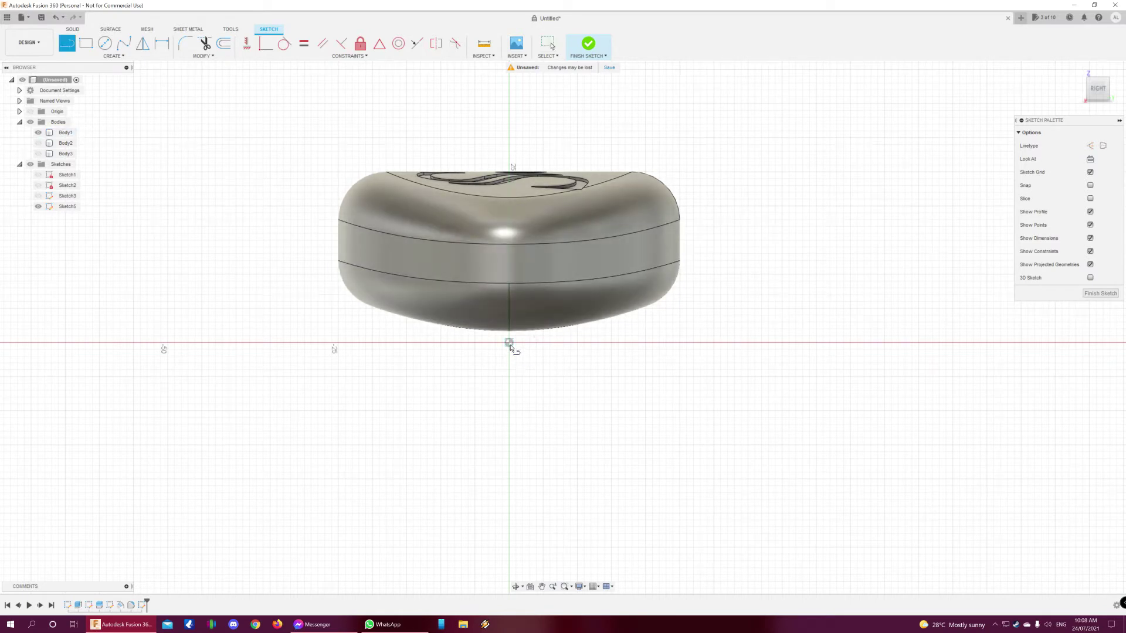
{"action": "left_click", "coordinate": [509, 342]}
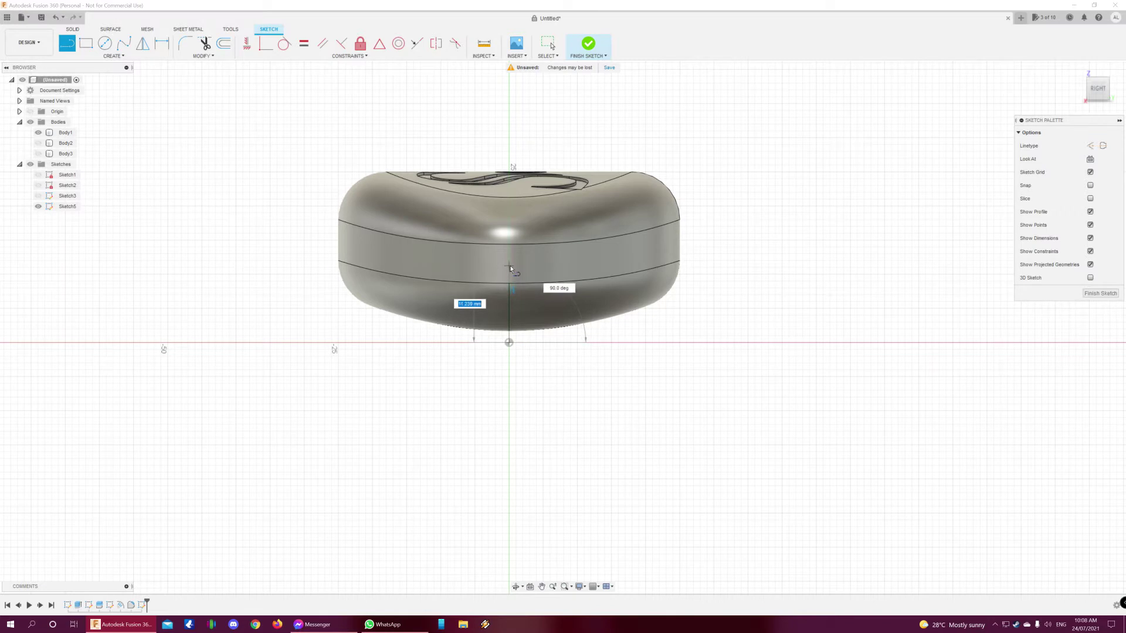
{"action": "type", "text": "11.5"}
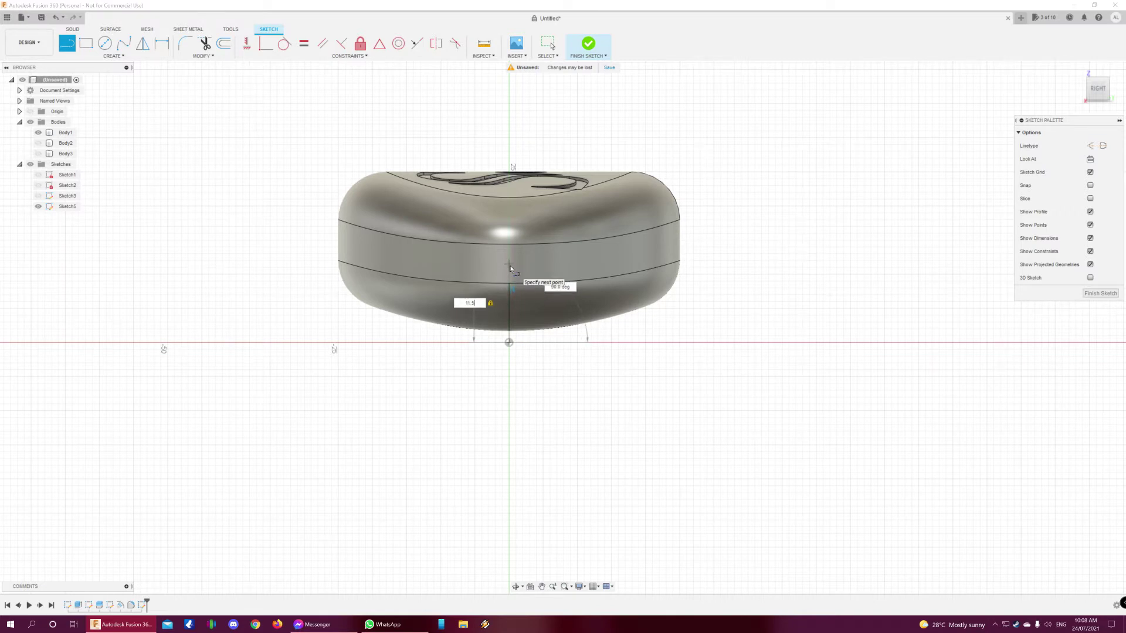
{"action": "key", "text": "Return"}
{"action": "key", "text": "Escape"}
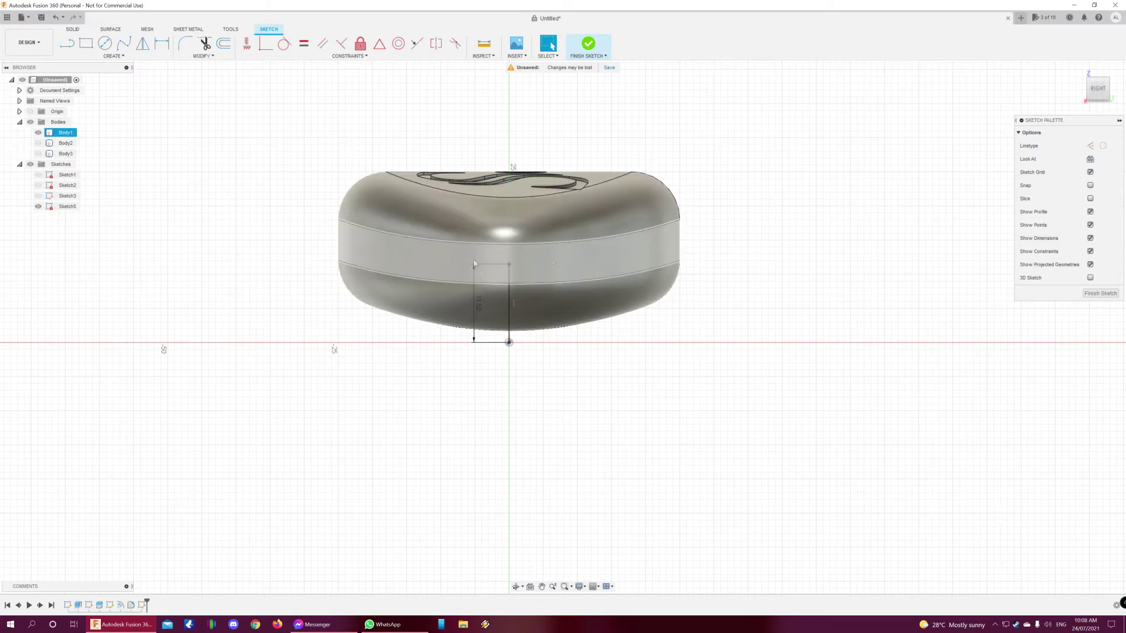
Draw a 10 mm diameter circle centred on the upper end of the vertical line and finish the sketch
{"action": "mouse_move", "coordinate": [676, 404]}
{"action": "middle_mouse_down", "text": "shift"}
{"action": "mouse_move", "coordinate": [629, 442]}
{"action": "mouse_move", "coordinate": [595, 415]}
{"action": "mouse_move", "coordinate": [721, 424]}
{"action": "mouse_move", "coordinate": [706, 443]}
{"action": "mouse_move", "coordinate": [610, 473]}
{"action": "mouse_move", "coordinate": [511, 440]}
{"action": "mouse_move", "coordinate": [528, 407]}
{"action": "mouse_move", "coordinate": [518, 450]}
{"action": "mouse_move", "coordinate": [518, 432]}
{"action": "mouse_move", "coordinate": [601, 433]}
{"action": "mouse_move", "coordinate": [596, 442]}
{"action": "mouse_move", "coordinate": [591, 433]}
{"action": "middle_mouse_up", "text": "shift"}
{"action": "middle_click_drag", "start_coordinate": [732, 427], "coordinate": [661, 435], "text": "shift"}
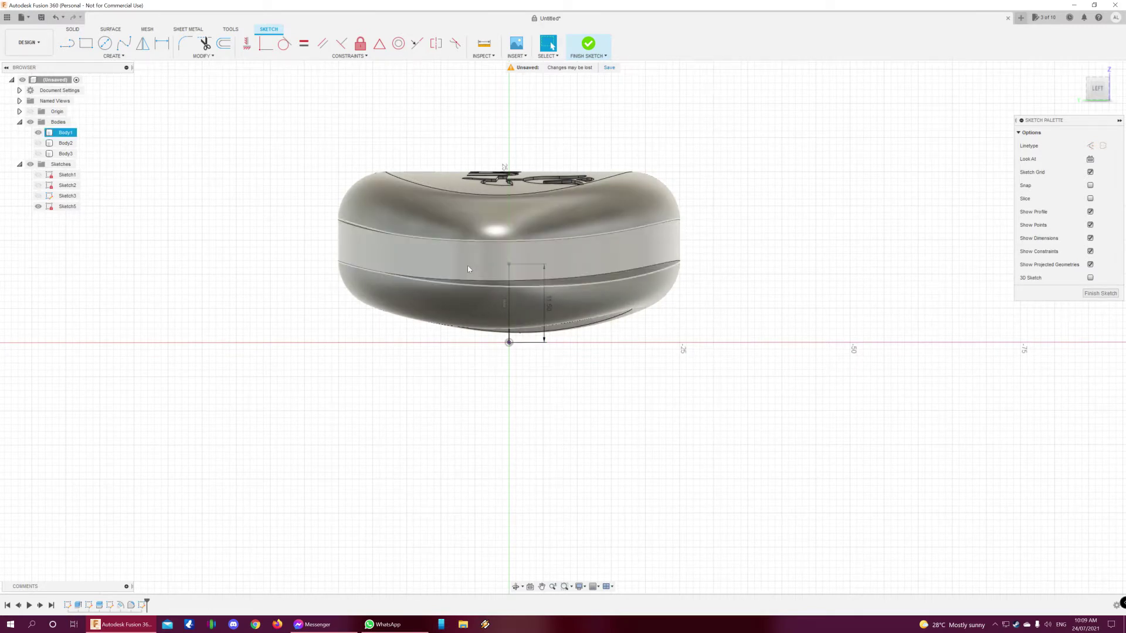
{"action": "left_click", "coordinate": [106, 45]}
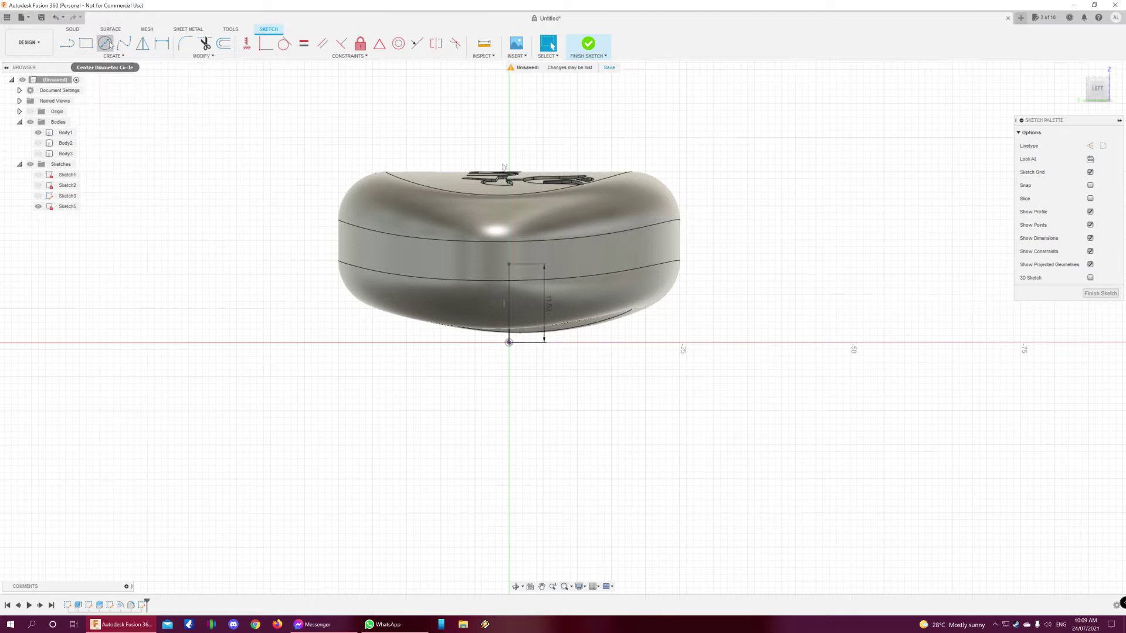
{"action": "left_click", "coordinate": [108, 45]}
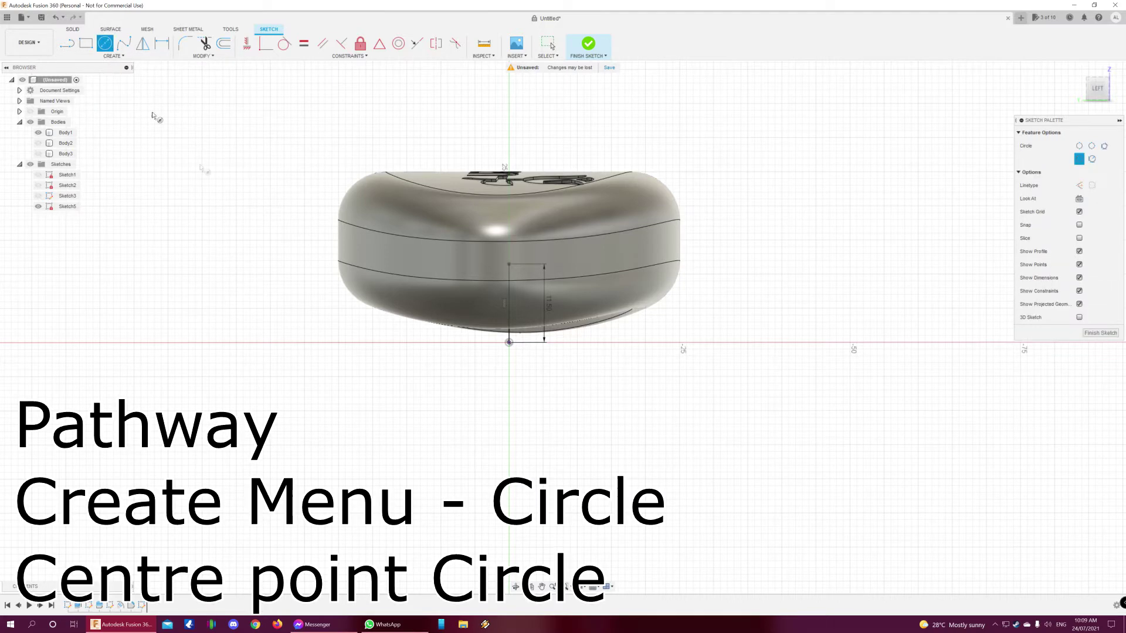
{"action": "left_click", "coordinate": [509, 263]}
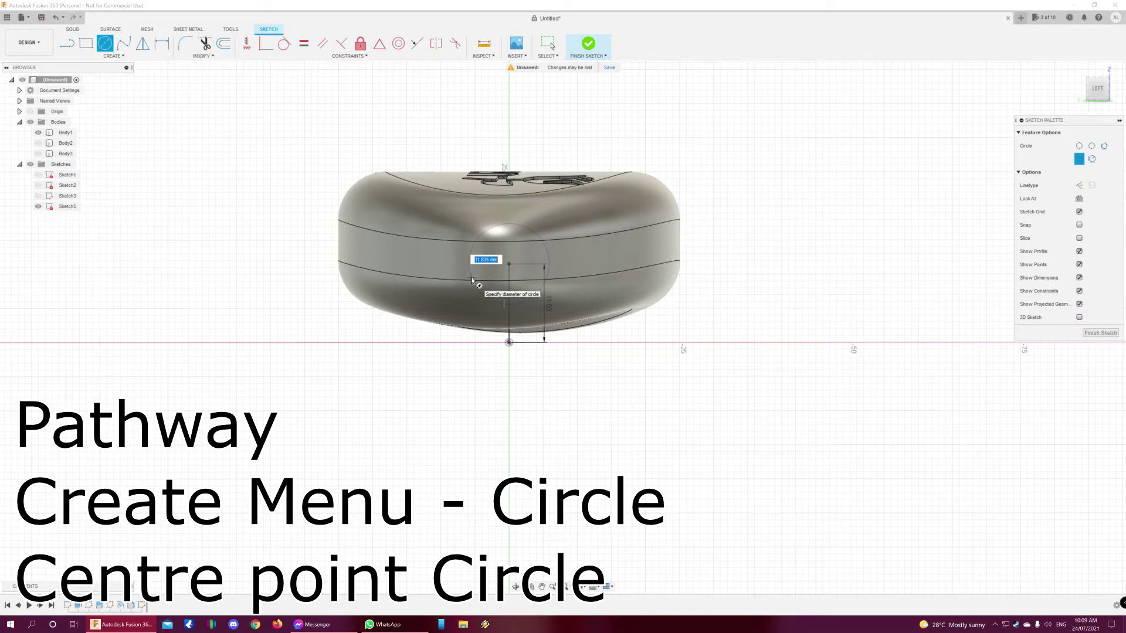
{"action": "key", "text": "Return"}
{"action": "key", "text": "Escape"}
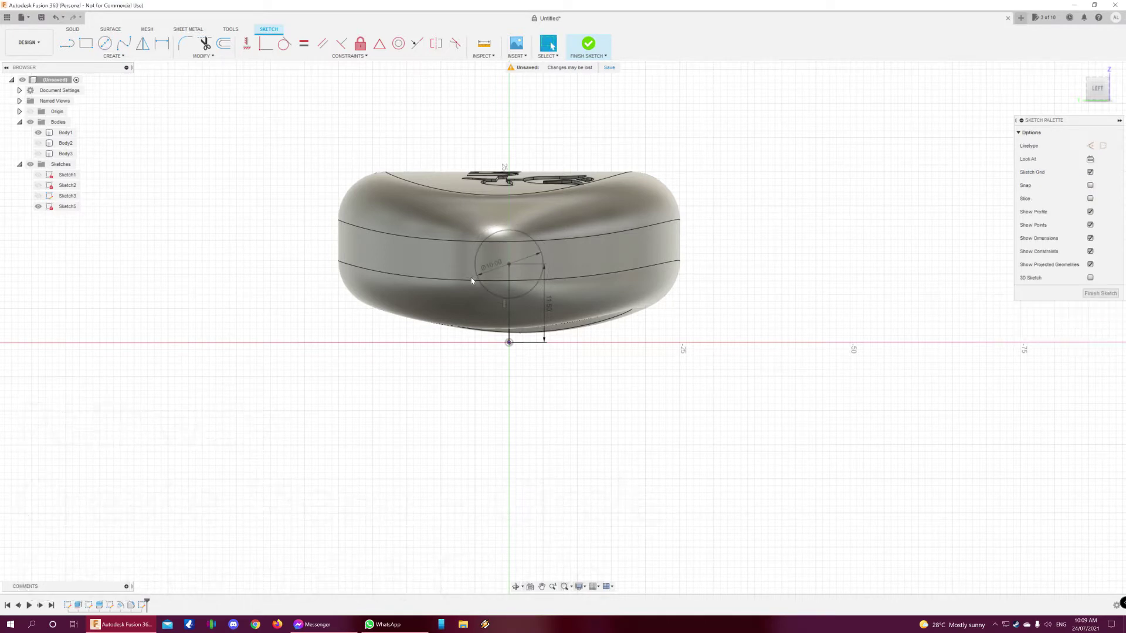
{"action": "mouse_move", "coordinate": [389, 428]}
{"action": "middle_mouse_down", "text": "shift"}
{"action": "mouse_move", "coordinate": [403, 382]}
{"action": "mouse_move", "coordinate": [414, 445]}
{"action": "mouse_move", "coordinate": [465, 429]}
{"action": "mouse_move", "coordinate": [382, 430]}
{"action": "mouse_move", "coordinate": [401, 428]}
{"action": "middle_mouse_up", "text": "shift"}
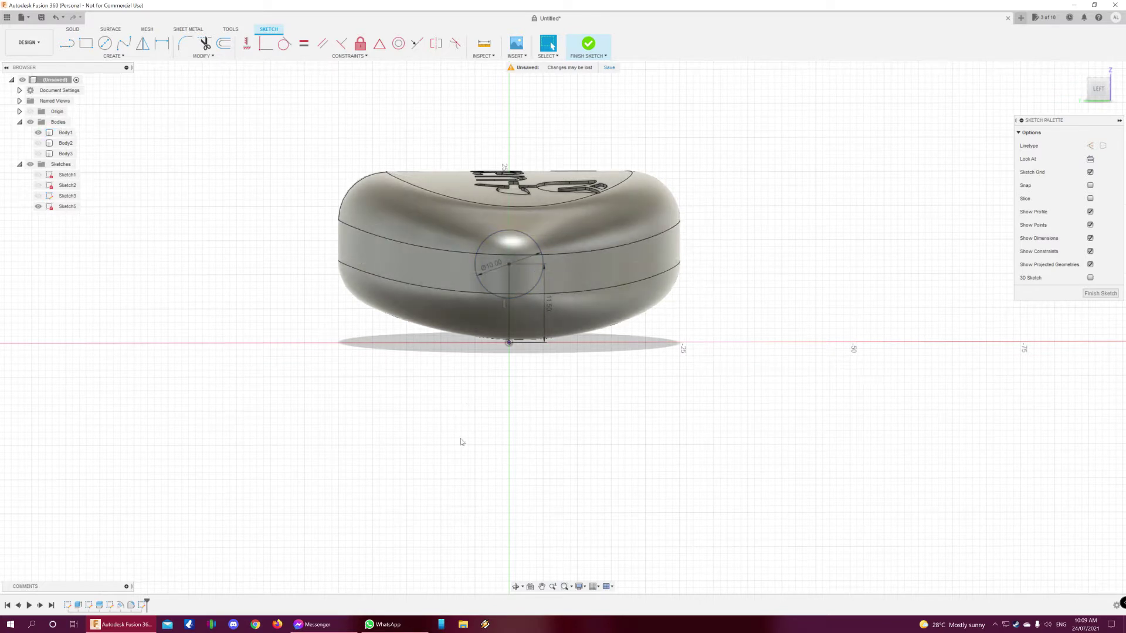
{"action": "left_click", "coordinate": [1110, 294]}
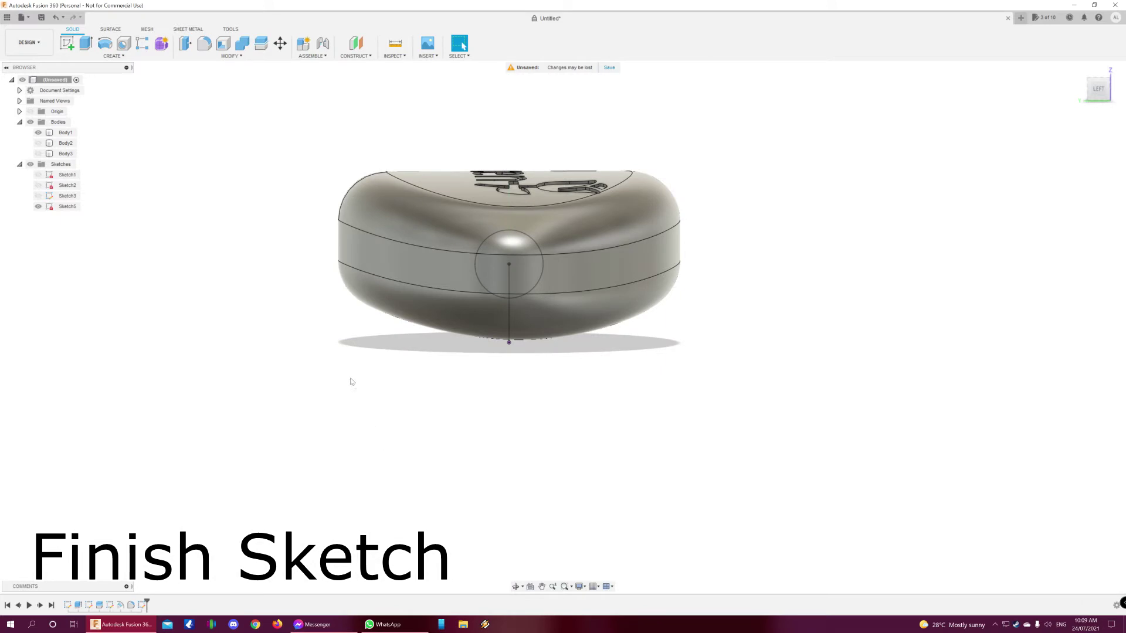
Begin an Extrude of the circle profile inside the soap body, starting at a 25 mm offset from the profile plane
{"action": "left_click", "coordinate": [39, 133]}
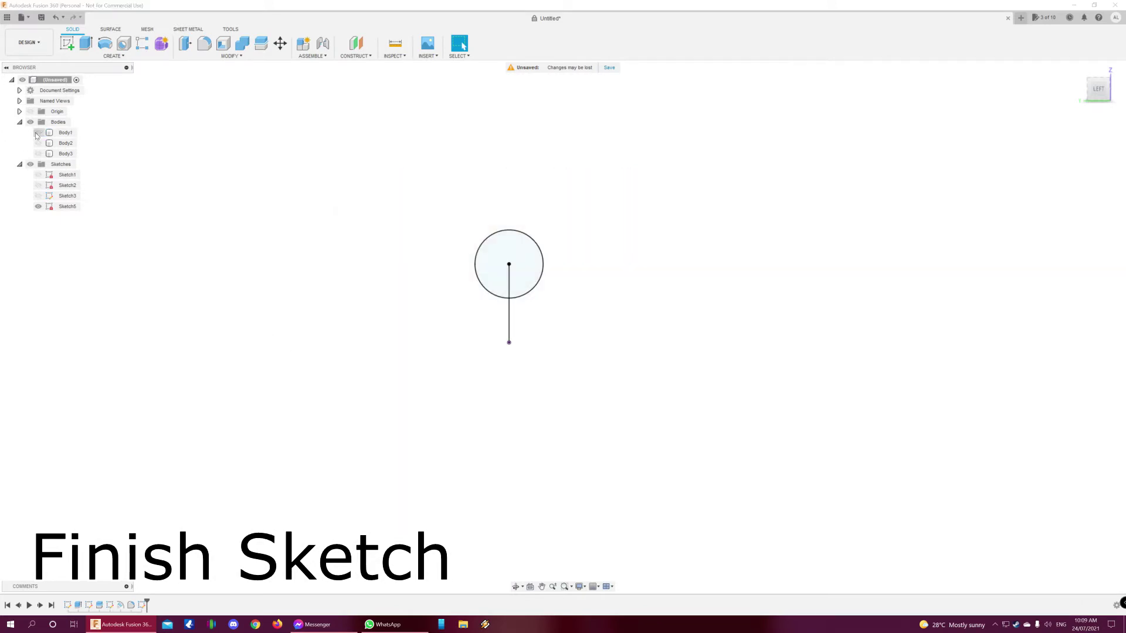
{"action": "left_click", "coordinate": [494, 250]}
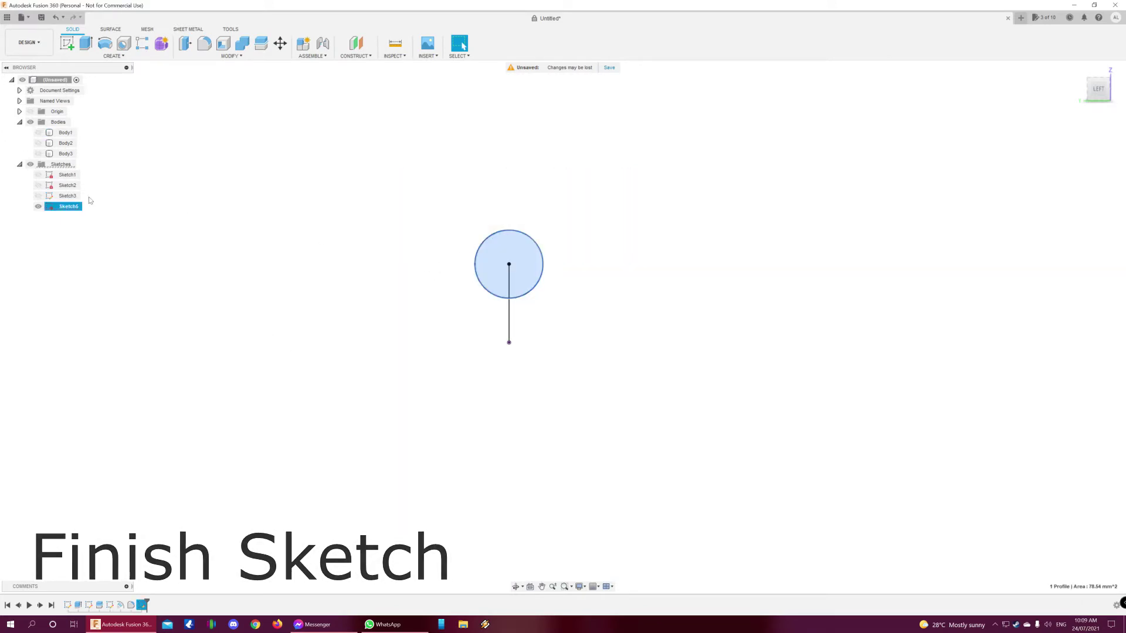
{"action": "left_click", "coordinate": [38, 133]}
{"action": "middle_click_drag", "start_coordinate": [510, 450], "coordinate": [578, 452], "text": "shift"}
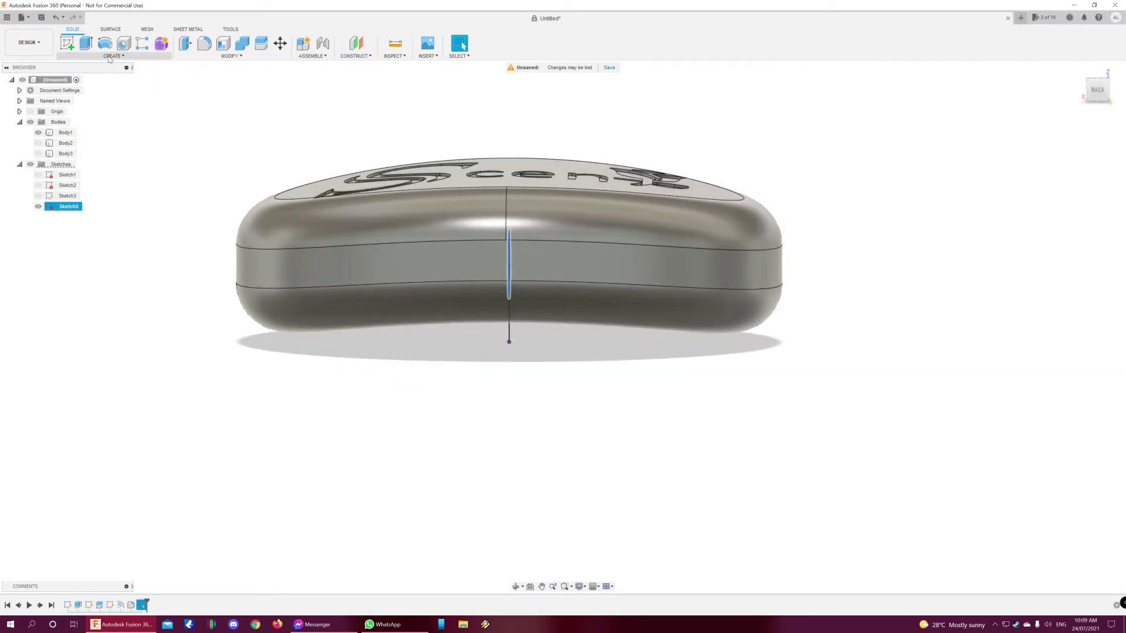
{"action": "key", "text": "e"}
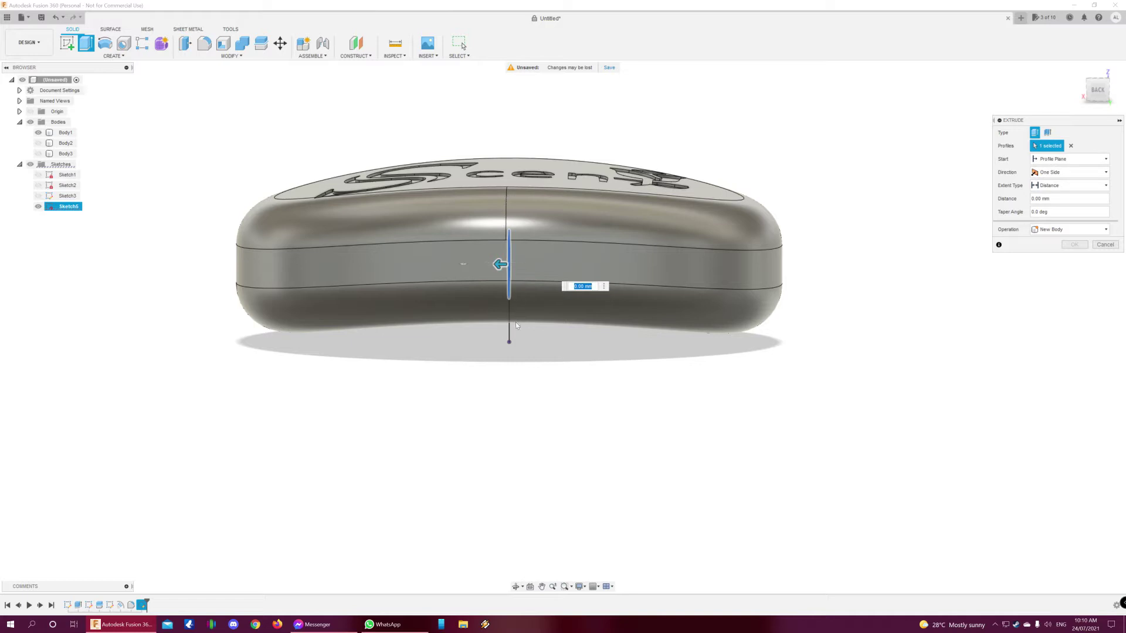
{"action": "left_click", "coordinate": [1074, 164]}
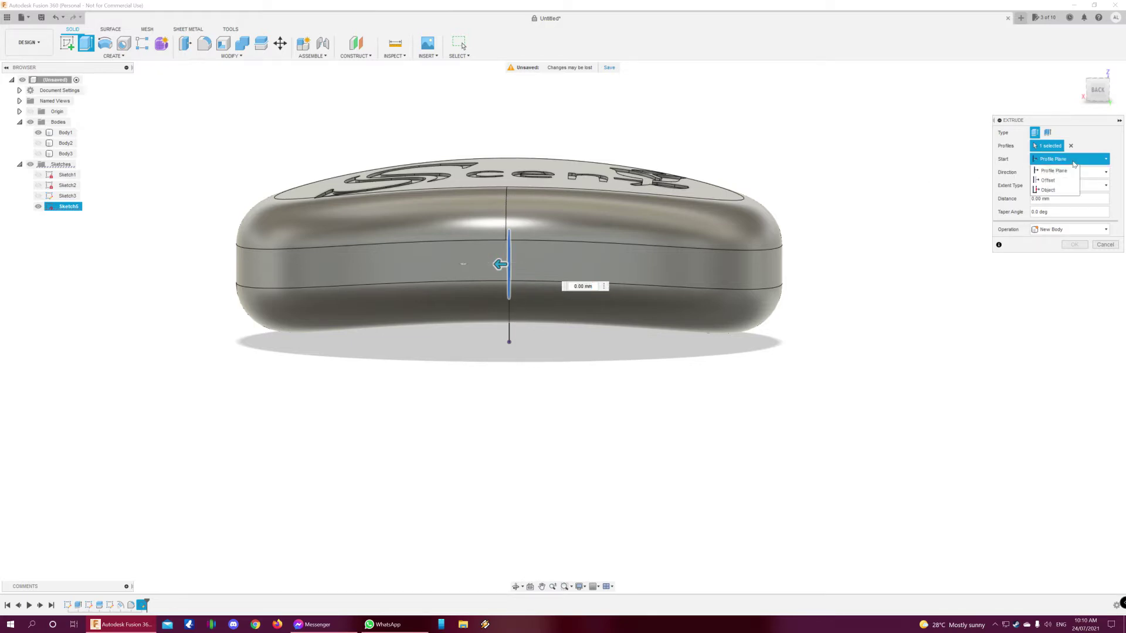
{"action": "left_click", "coordinate": [1047, 181]}
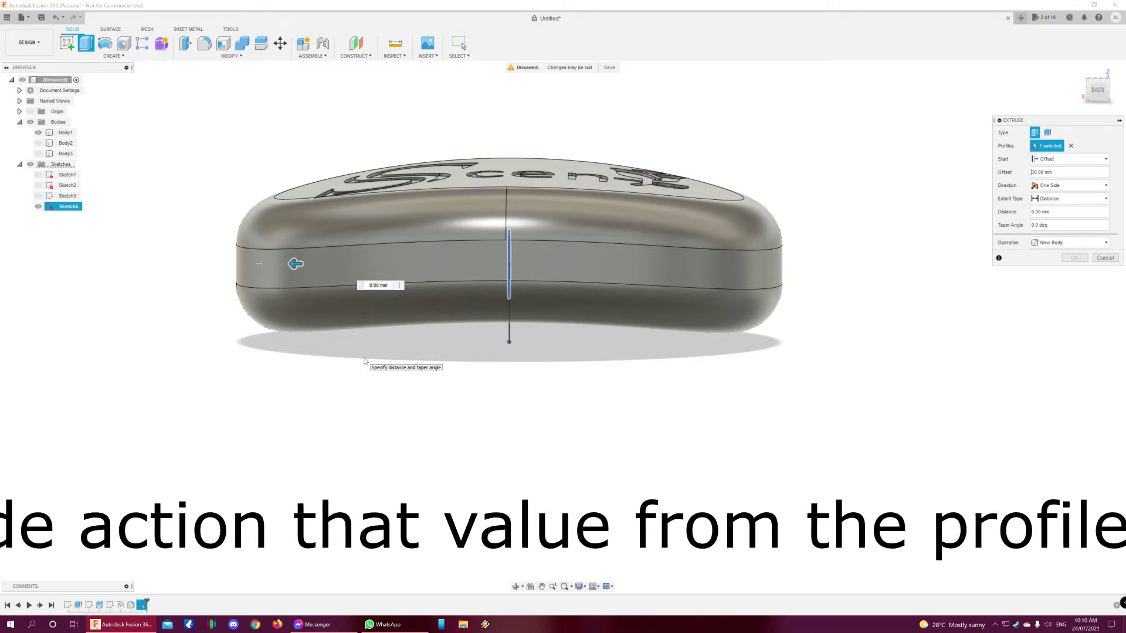
{"action": "key", "text": "Delete"}
{"action": "type", "text": "25"}
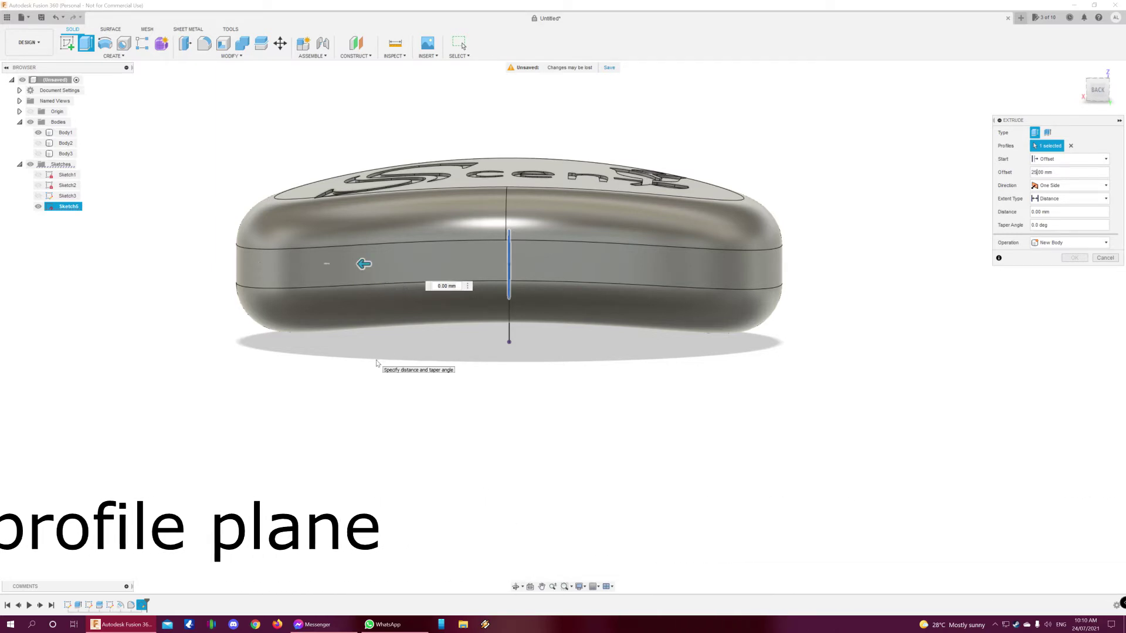
{"action": "key", "text": "Delete"}
{"action": "type", "text": "5"}
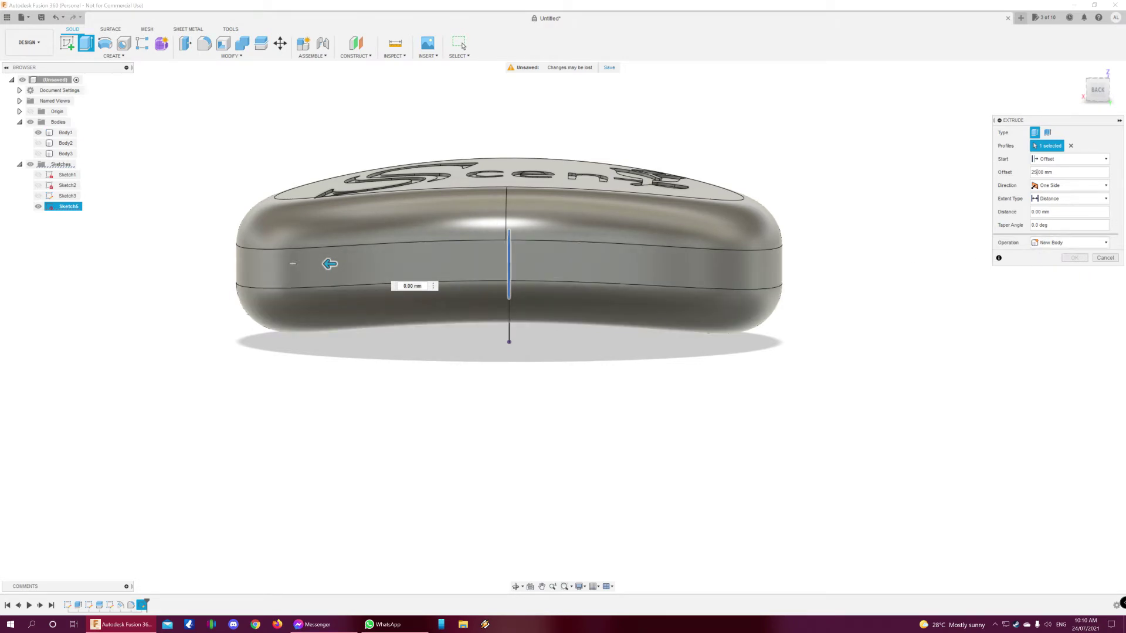
Extrude the offset circle 23 mm out through the narrow end of the soap as a Cut
{"action": "left_click_drag", "start_coordinate": [329, 263], "coordinate": [171, 286]}
{"action": "middle_click_drag", "start_coordinate": [244, 416], "coordinate": [396, 420], "text": "shift"}
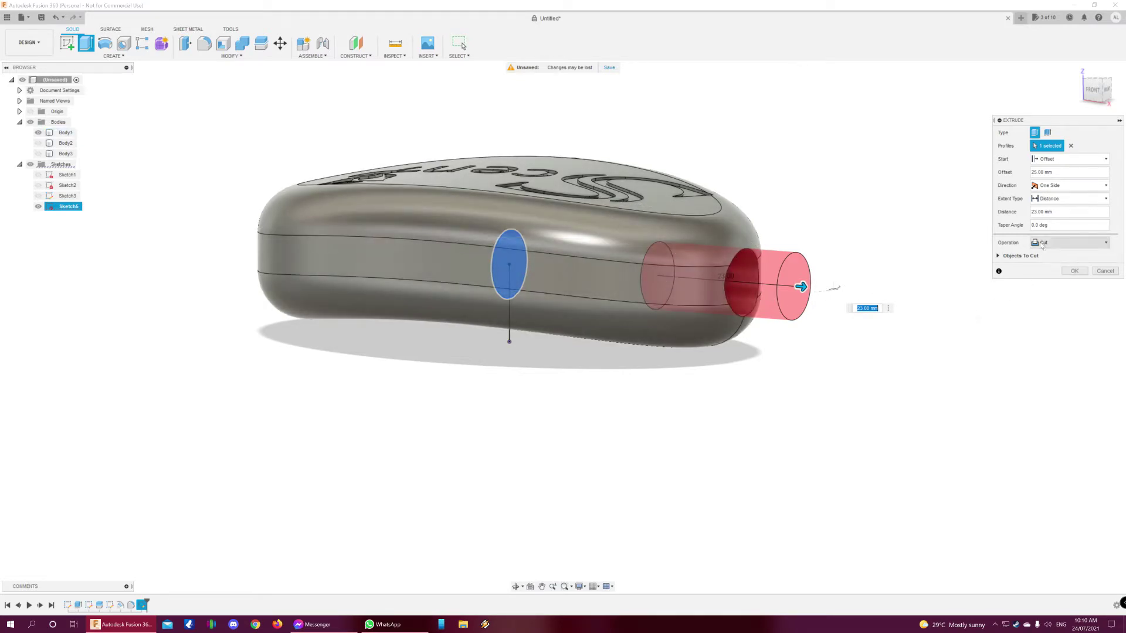
{"action": "left_click", "coordinate": [1074, 272]}
Extrude the circular floor of the hole 30 mm outward past the soap's narrow end as a New Body
{"action": "middle_click_drag", "start_coordinate": [754, 444], "coordinate": [706, 435], "text": "shift"}
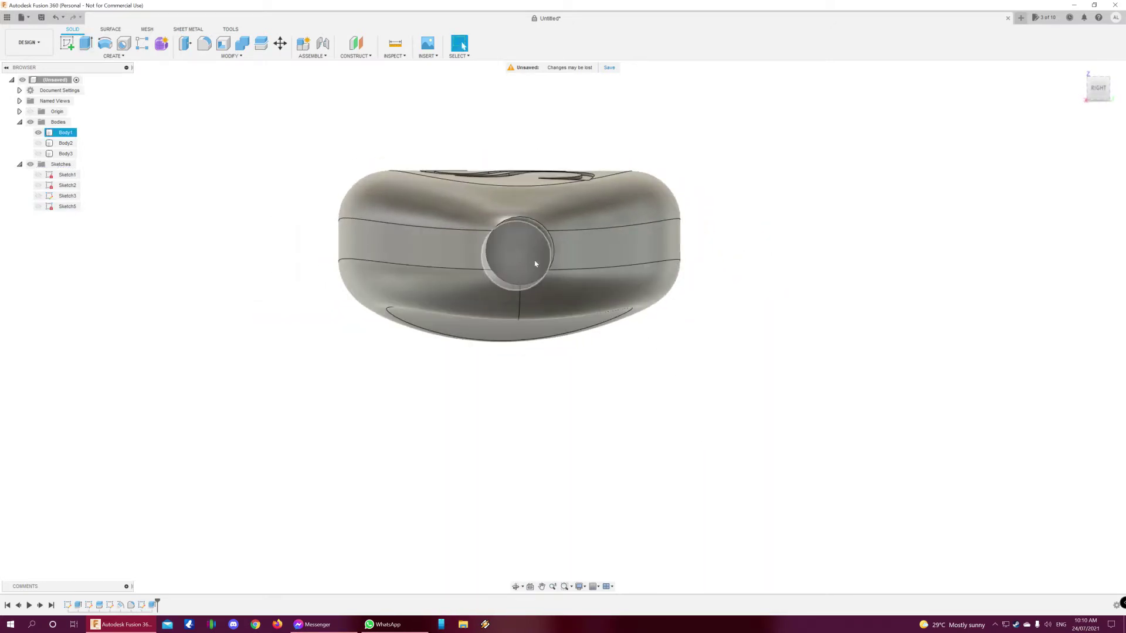
{"action": "middle_click_drag", "start_coordinate": [639, 405], "coordinate": [709, 364], "text": "shift"}
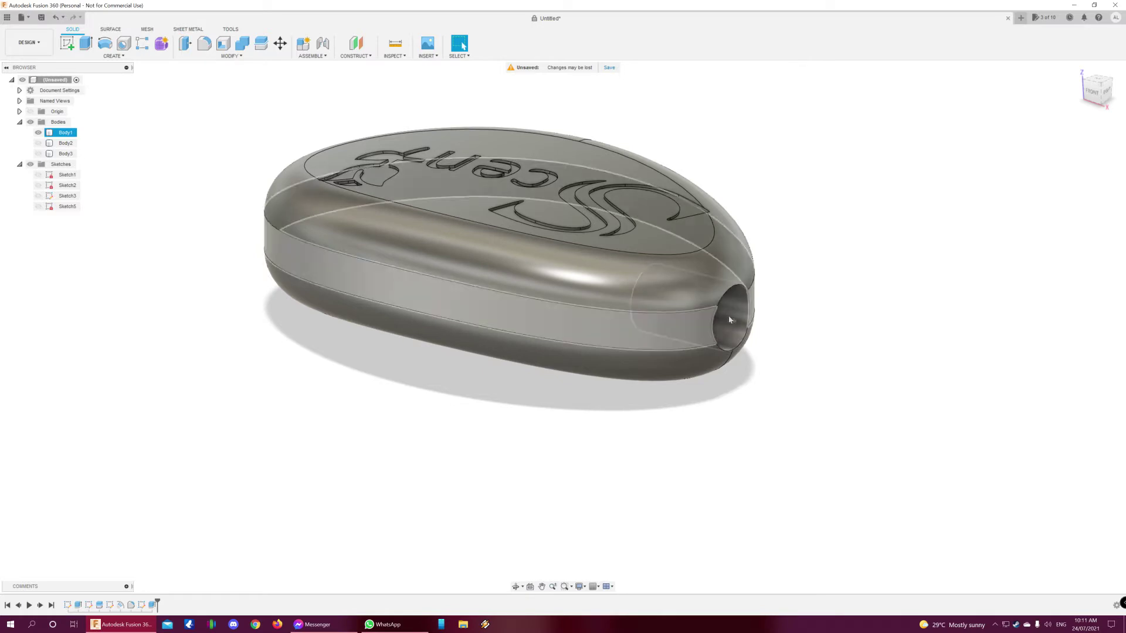
{"action": "middle_click_drag", "start_coordinate": [659, 457], "coordinate": [656, 432], "text": "shift"}
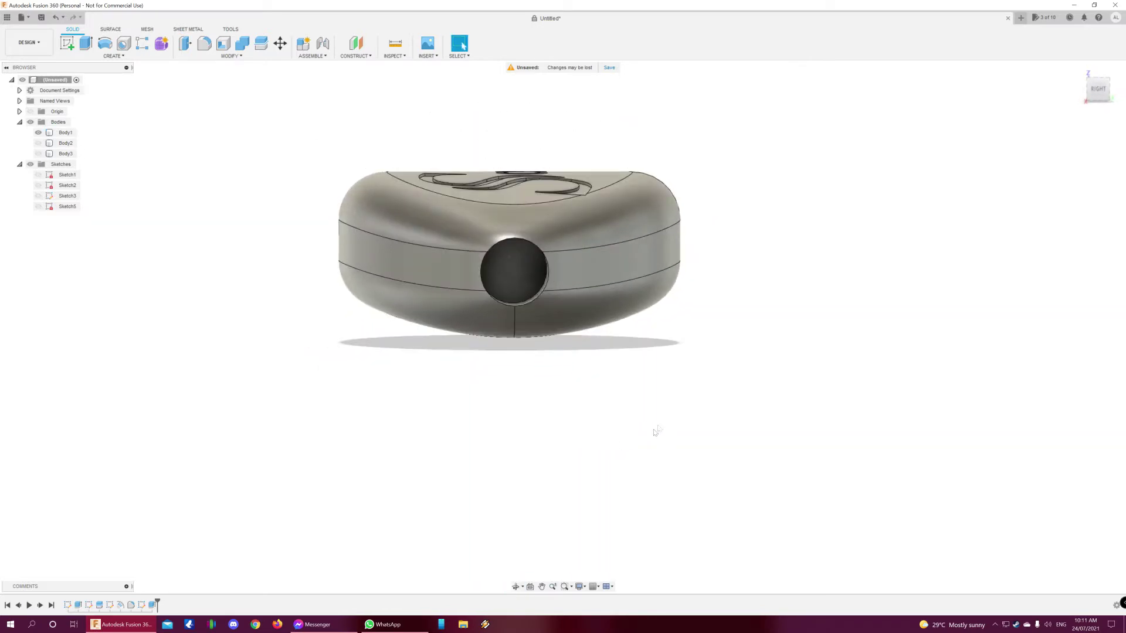
{"action": "left_click", "coordinate": [515, 275]}
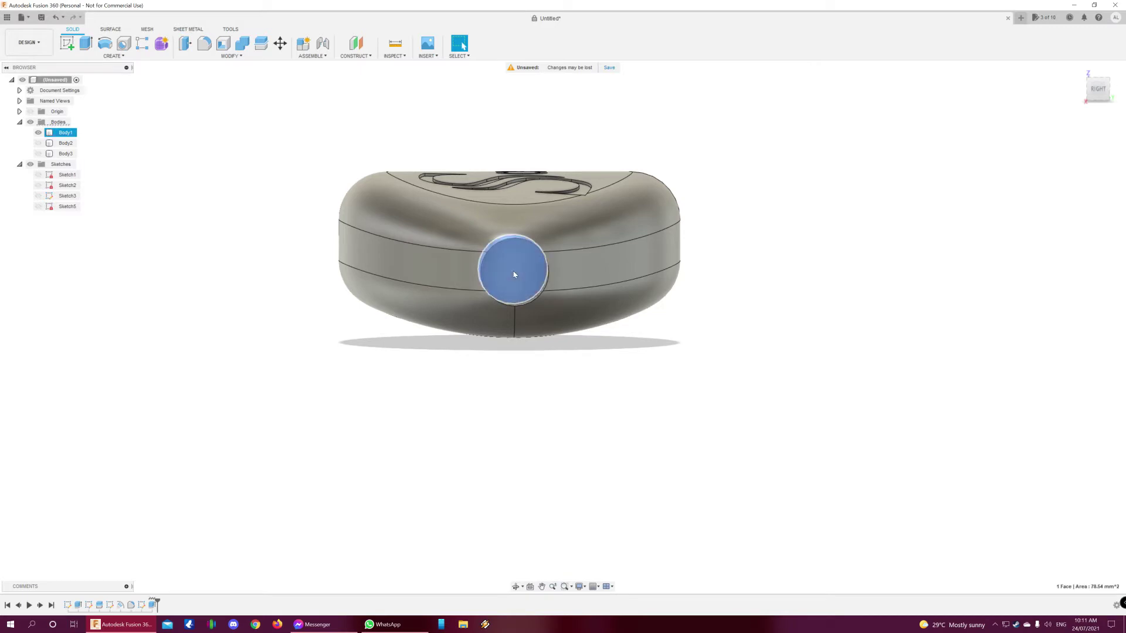
{"action": "middle_click_drag", "start_coordinate": [389, 458], "coordinate": [432, 450], "text": "shift"}
{"action": "middle_click_drag", "start_coordinate": [450, 445], "coordinate": [473, 470], "text": "shift"}
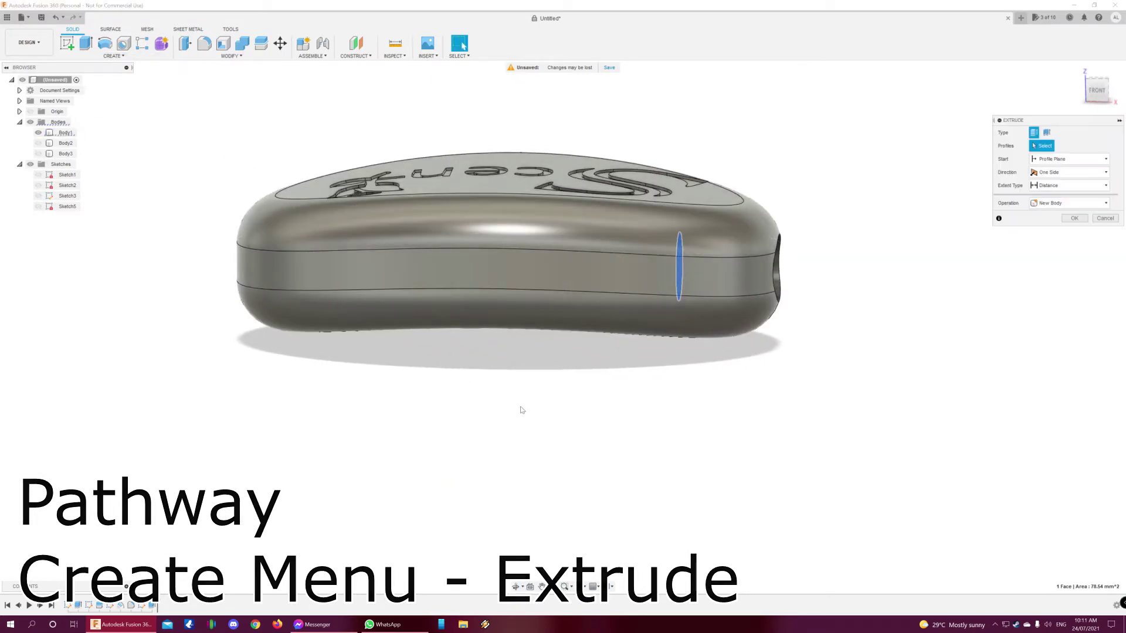
{"action": "key", "text": "e"}
{"action": "left_click_drag", "start_coordinate": [687, 269], "coordinate": [895, 277]}
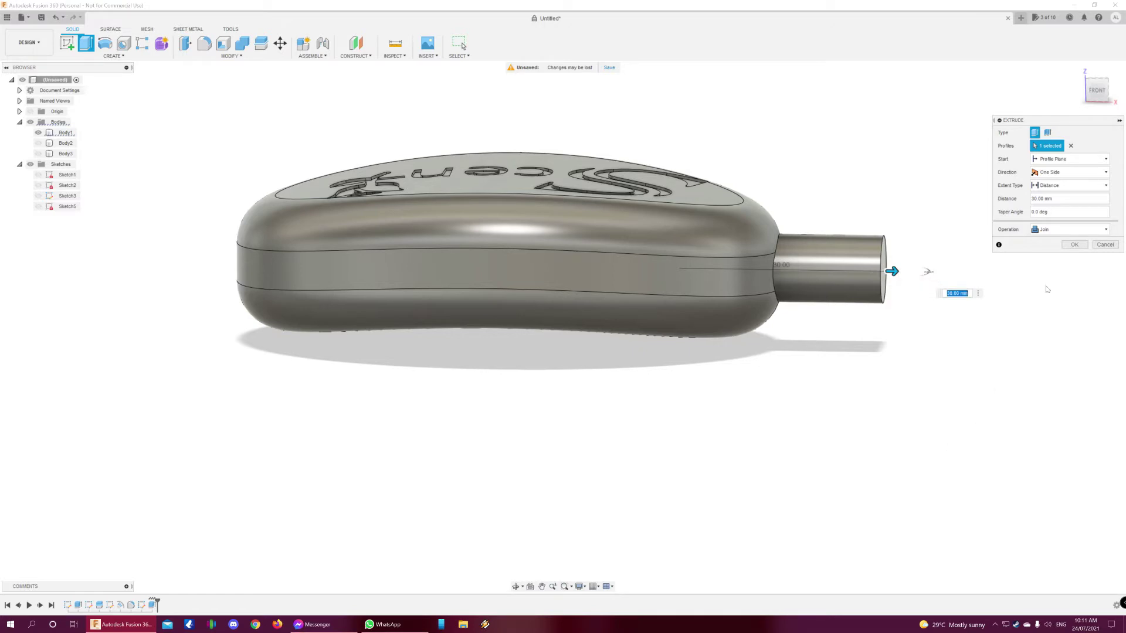
{"action": "left_click", "coordinate": [1059, 231]}
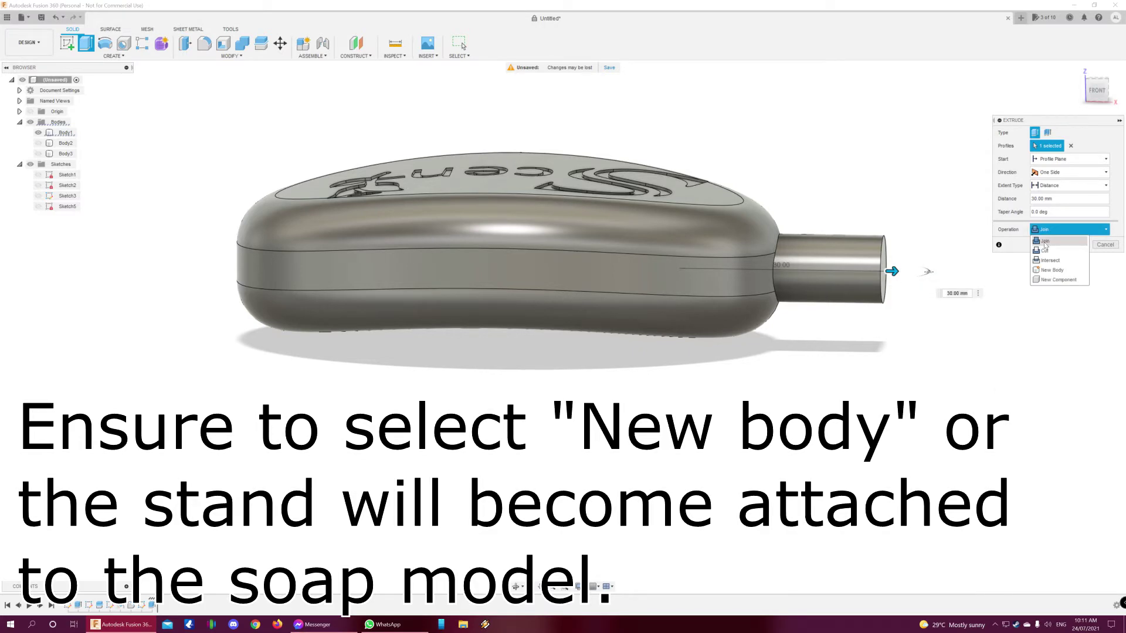
{"action": "left_click", "coordinate": [1053, 271]}
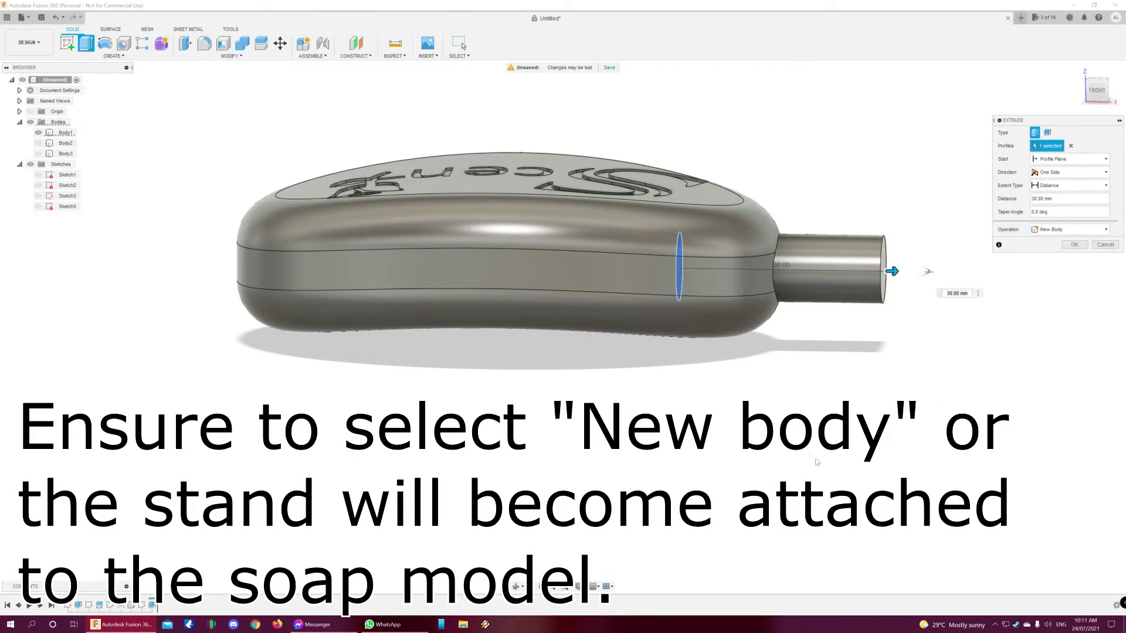
Check the cylinder preview with the soap body hidden and shown, and accept the extrusion
{"action": "middle_click_drag", "start_coordinate": [816, 462], "coordinate": [748, 317], "text": "shift"}
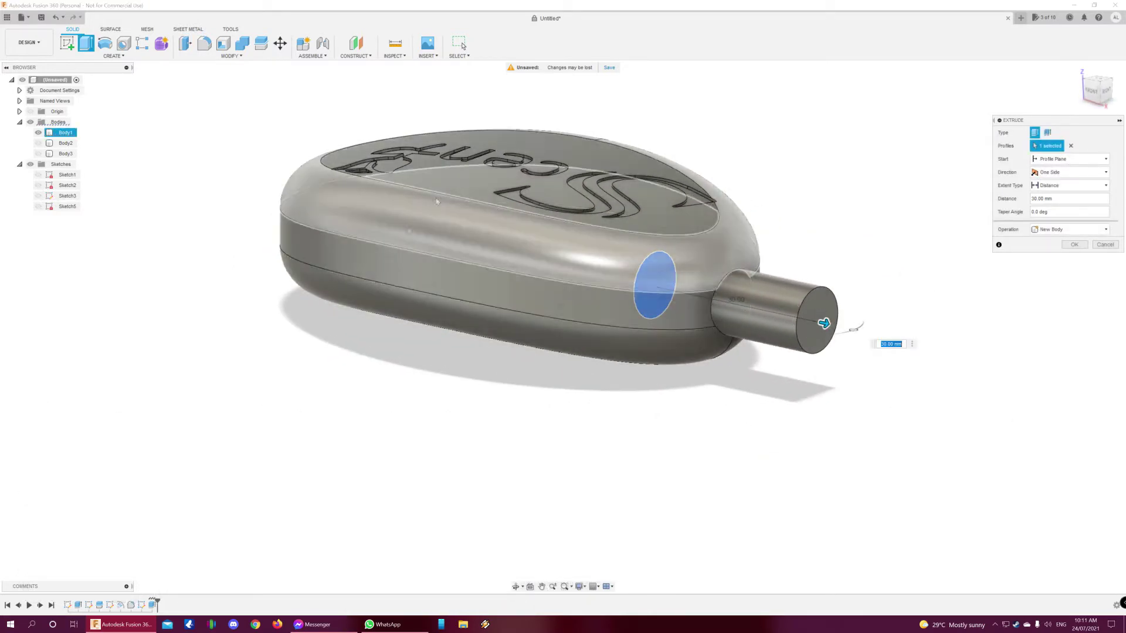
{"action": "left_click", "coordinate": [39, 133]}
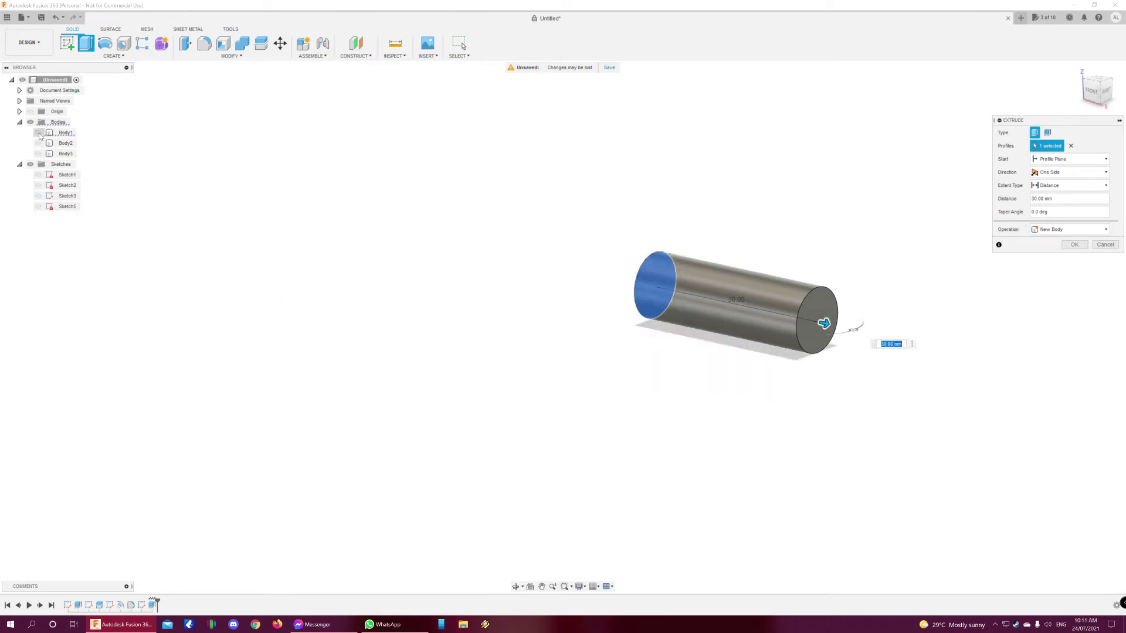
{"action": "left_click", "coordinate": [39, 133]}
{"action": "left_click", "coordinate": [38, 133]}
{"action": "left_click", "coordinate": [38, 133]}
{"action": "left_click", "coordinate": [38, 143]}
{"action": "left_click", "coordinate": [38, 144]}
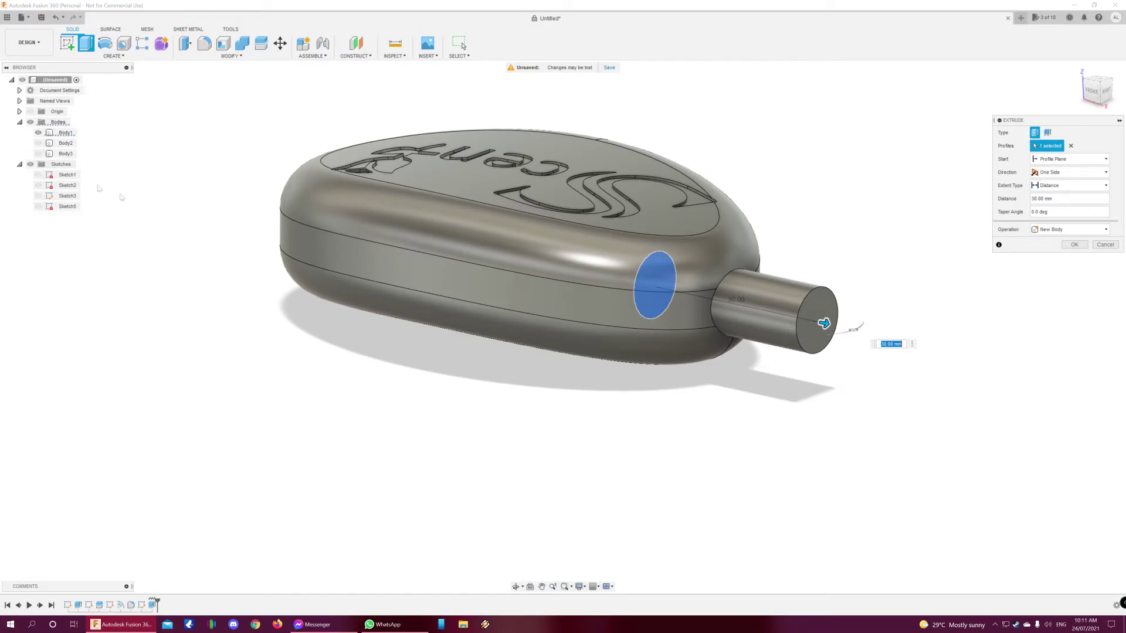
{"action": "left_click", "coordinate": [1075, 245]}
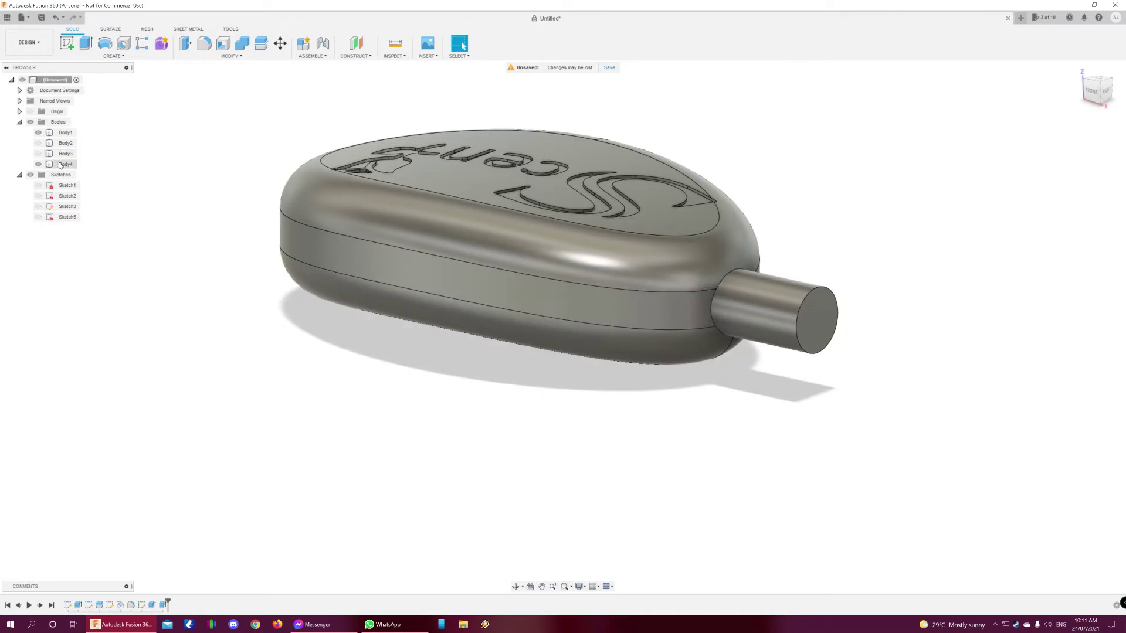
Hide and show the cylinder and the soap body in turn to check that they are separate bodies
{"action": "left_click", "coordinate": [38, 164]}
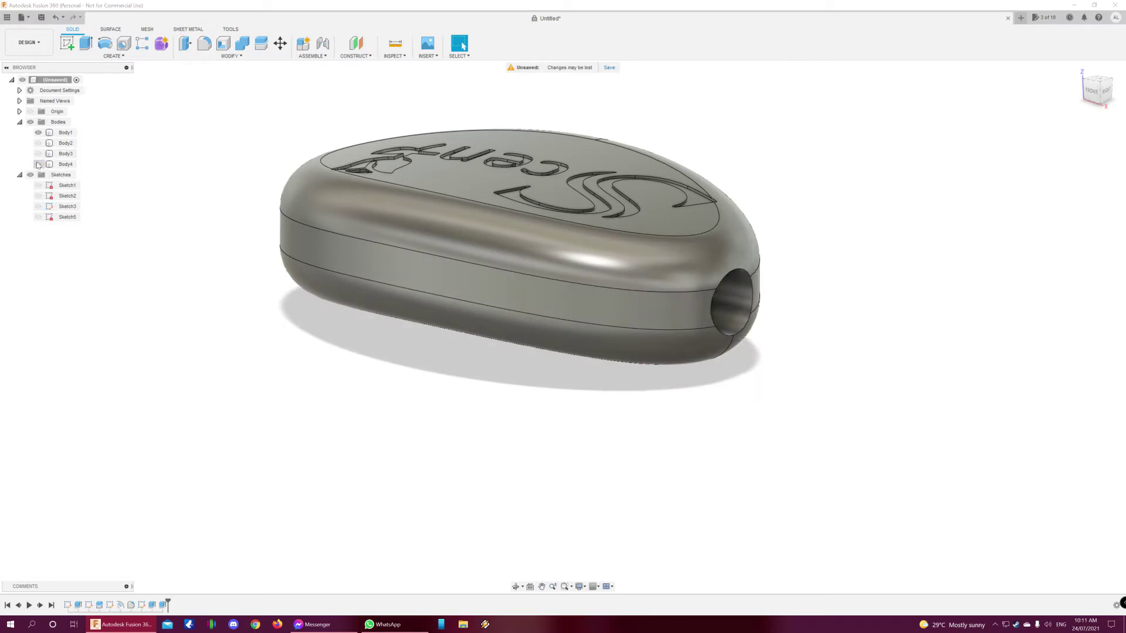
{"action": "left_click", "coordinate": [39, 164]}
{"action": "left_click", "coordinate": [38, 164]}
{"action": "left_click", "coordinate": [39, 164]}
{"action": "left_click", "coordinate": [39, 133]}
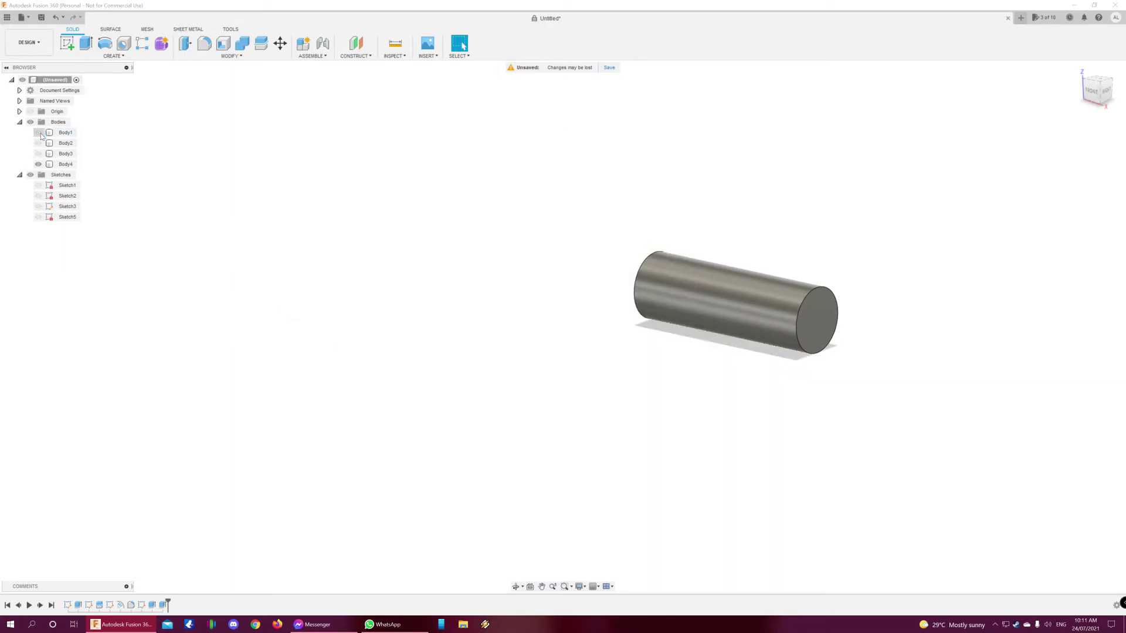
{"action": "left_click", "coordinate": [39, 133]}
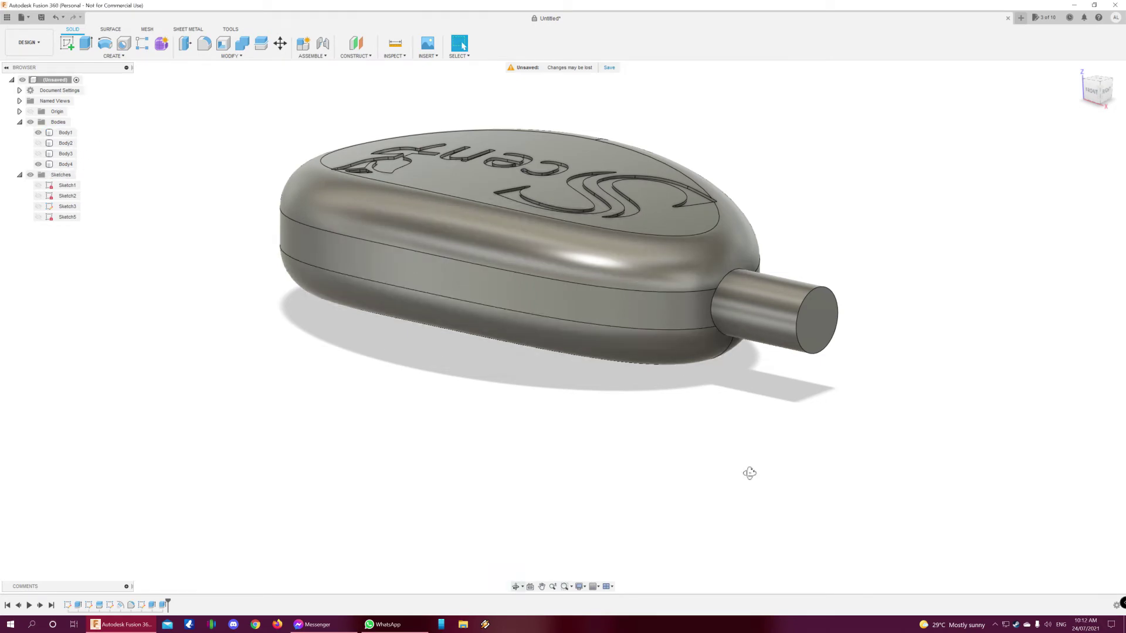
Offset the cylinder's curved side face by -0.20 mm to give it clearance inside the hole
{"action": "middle_click_drag", "start_coordinate": [749, 470], "coordinate": [762, 467], "text": "shift"}
{"action": "left_click", "coordinate": [819, 283]}
{"action": "middle_click_drag", "start_coordinate": [761, 352], "coordinate": [752, 438], "text": "shift"}
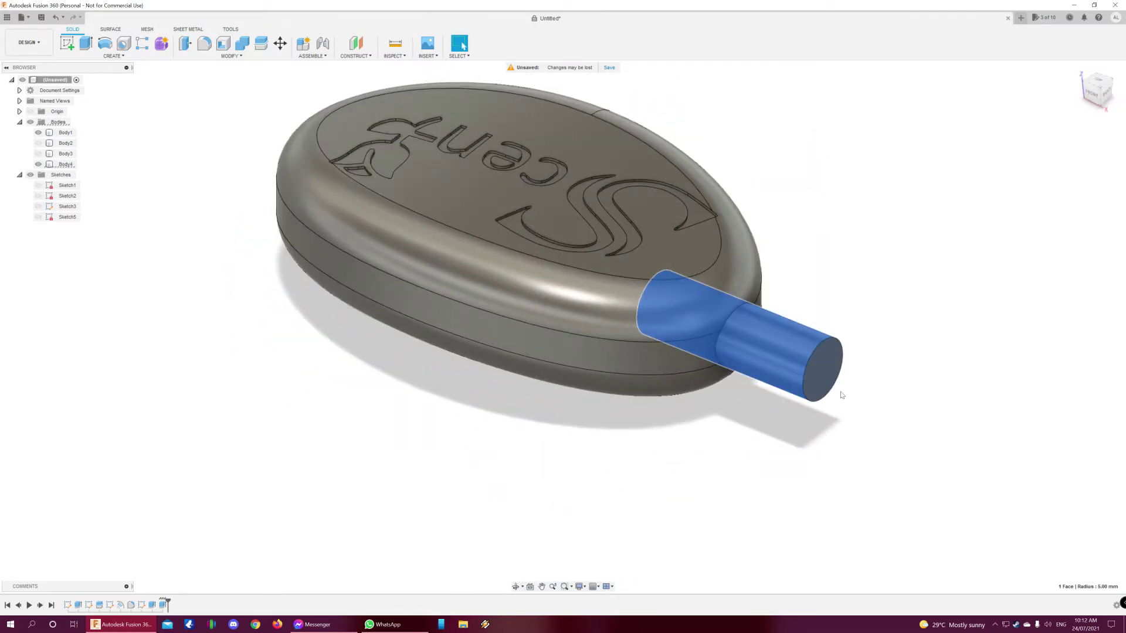
{"action": "scroll", "coordinate": [842, 396], "scroll_direction": "up", "scroll_amount": 3}
{"action": "scroll", "coordinate": [611, 467], "scroll_direction": "down", "scroll_amount": 3}
{"action": "middle_click_drag", "start_coordinate": [611, 468], "coordinate": [650, 415], "text": "shift"}
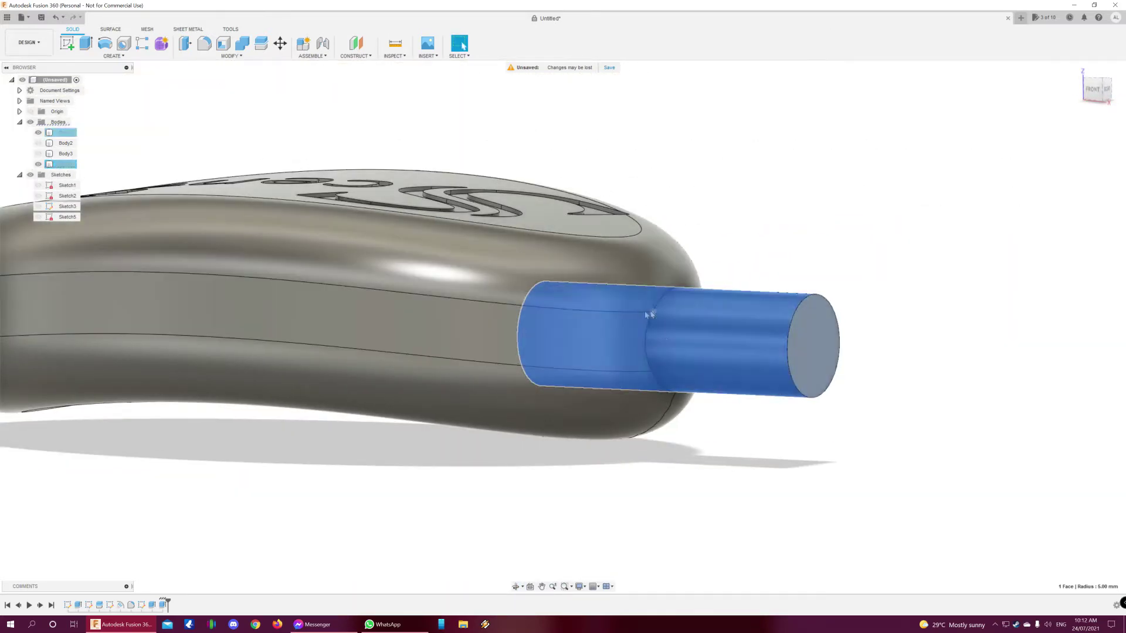
{"action": "left_click", "coordinate": [704, 319]}
{"action": "middle_click_drag", "start_coordinate": [744, 465], "coordinate": [518, 396], "text": "shift"}
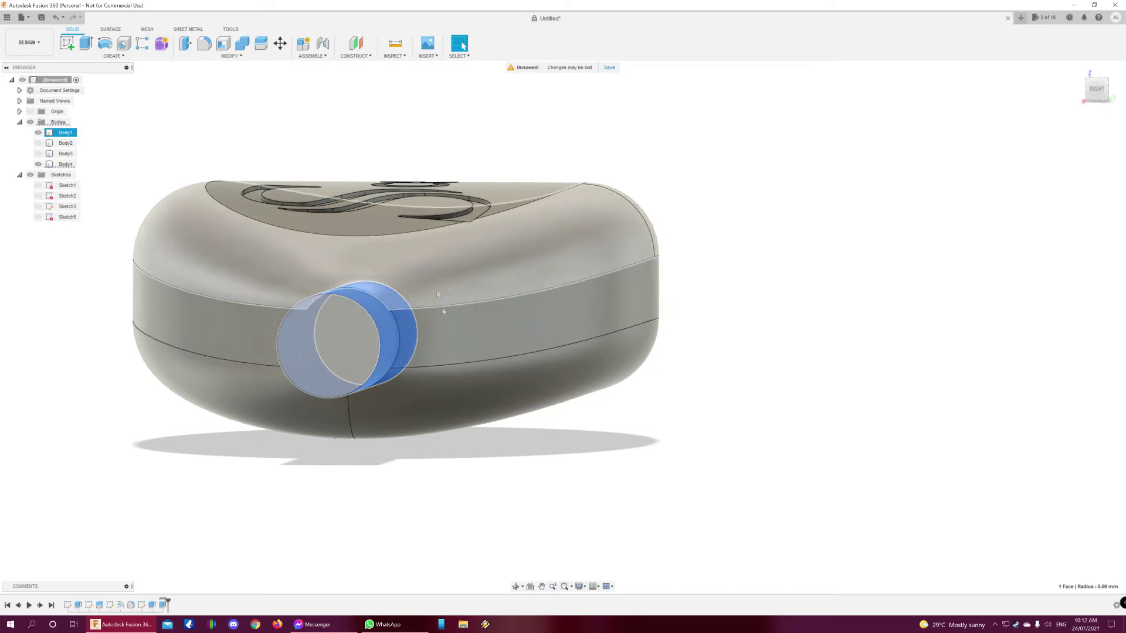
{"action": "middle_click_drag", "start_coordinate": [348, 327], "coordinate": [212, 431], "text": "shift"}
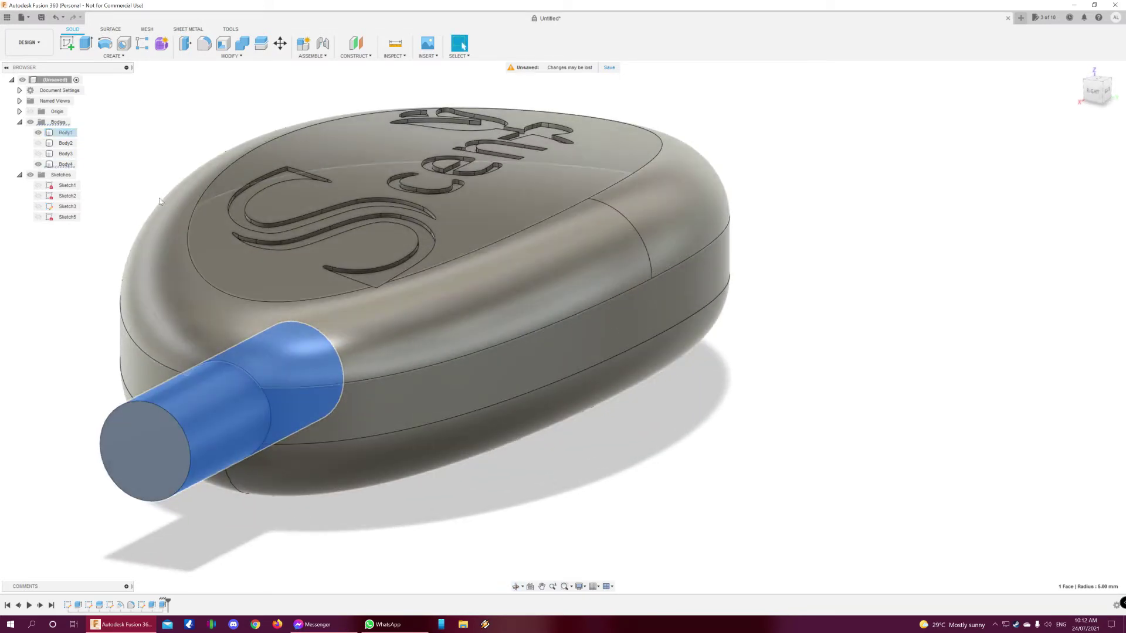
{"action": "middle_click_drag", "start_coordinate": [315, 357], "coordinate": [503, 318]}
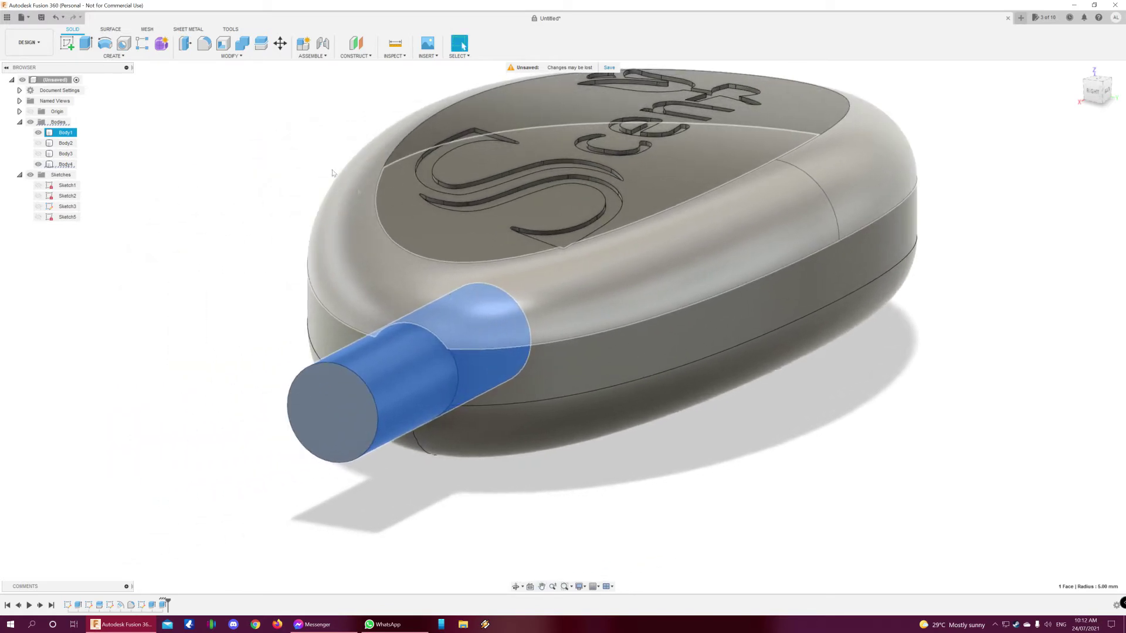
{"action": "left_click", "coordinate": [233, 56]}
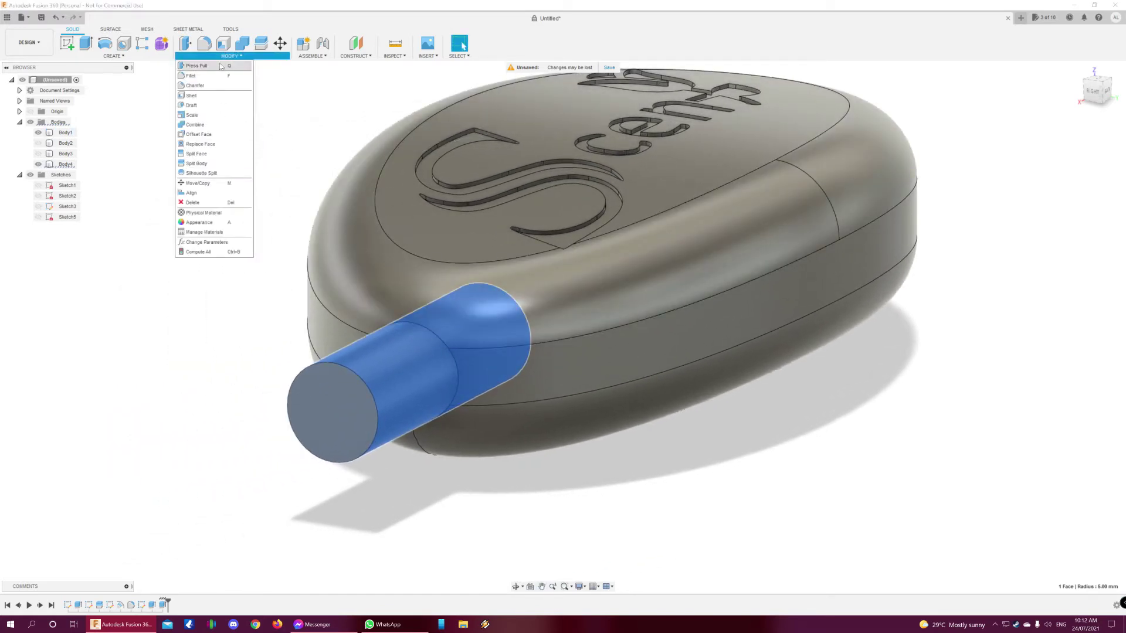
{"action": "left_click", "coordinate": [198, 135]}
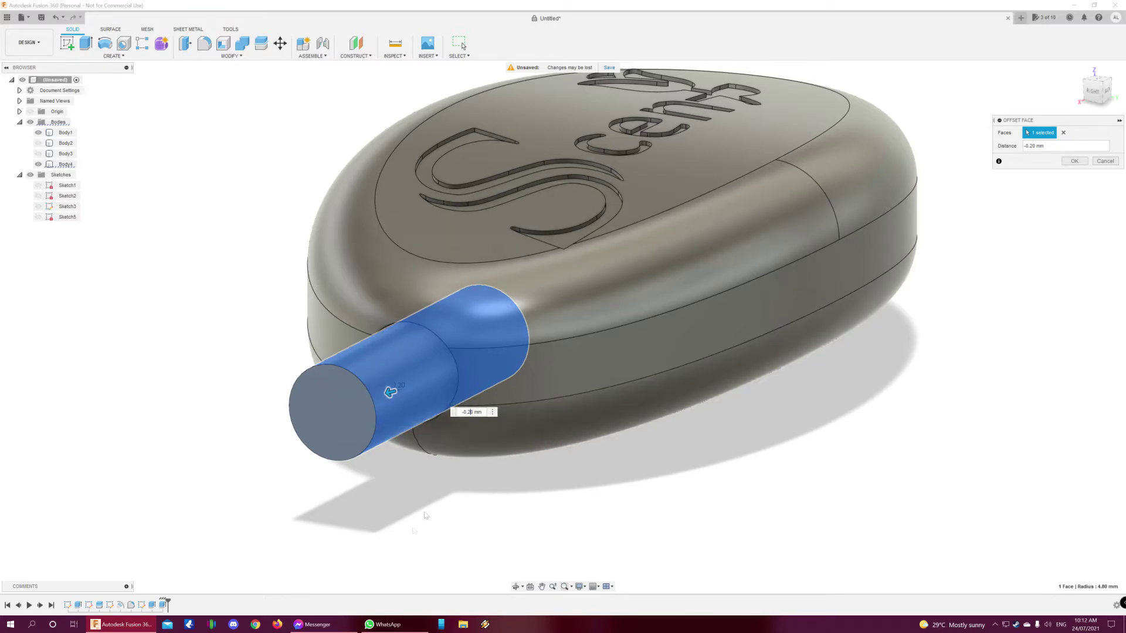
{"action": "key", "text": "Return"}
Examine the clearance gap between the cylinder and the hole in the soap body
{"action": "middle_click_drag", "start_coordinate": [309, 529], "coordinate": [359, 508], "text": "shift"}
{"action": "middle_click_drag", "start_coordinate": [755, 255], "coordinate": [638, 495], "text": "shift"}
{"action": "scroll", "coordinate": [689, 298], "scroll_direction": "up", "scroll_amount": 5}
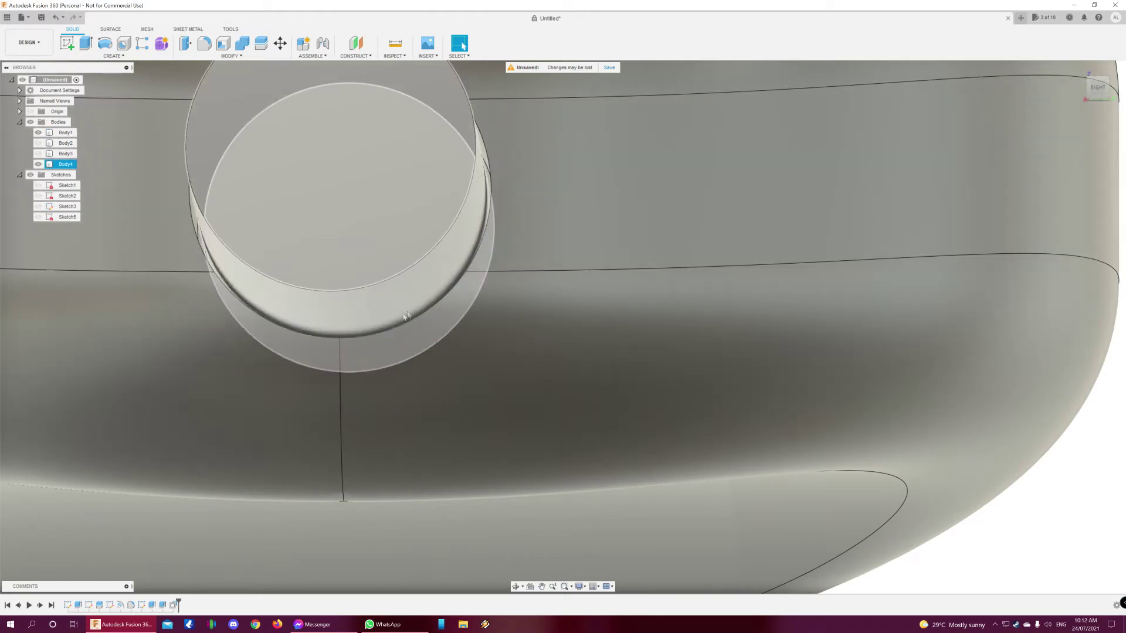
{"action": "scroll", "coordinate": [494, 396], "scroll_direction": "down", "scroll_amount": 2}
{"action": "scroll", "coordinate": [494, 396], "scroll_direction": "down", "scroll_amount": 3}
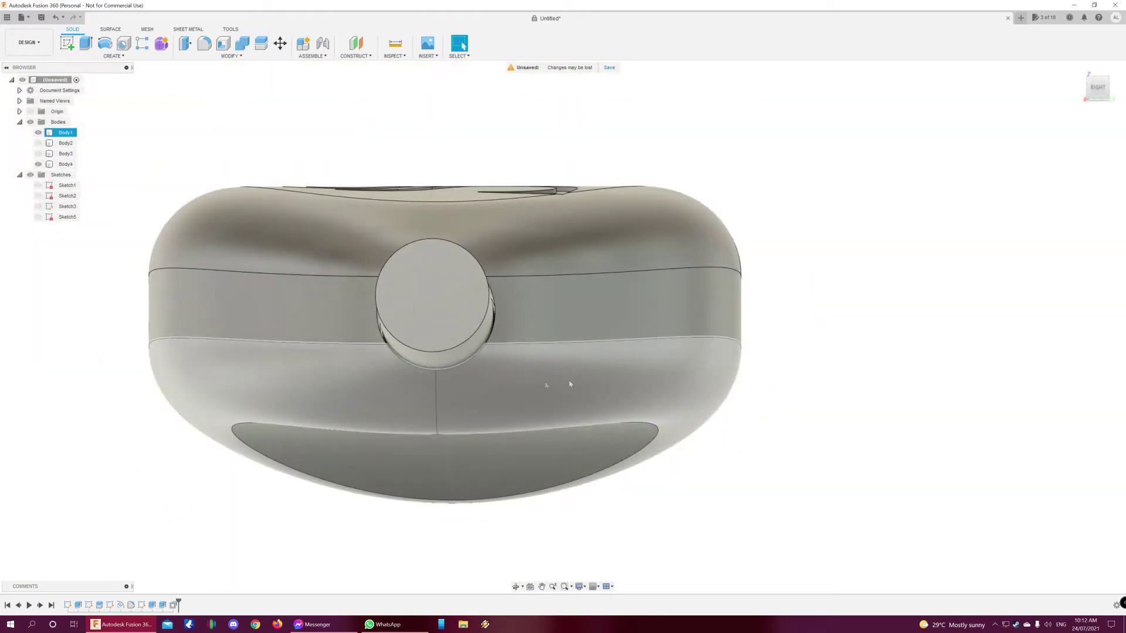
{"action": "middle_click_drag", "start_coordinate": [802, 377], "coordinate": [625, 446], "text": "shift"}
{"action": "scroll", "coordinate": [625, 445], "scroll_direction": "down", "scroll_amount": 4}
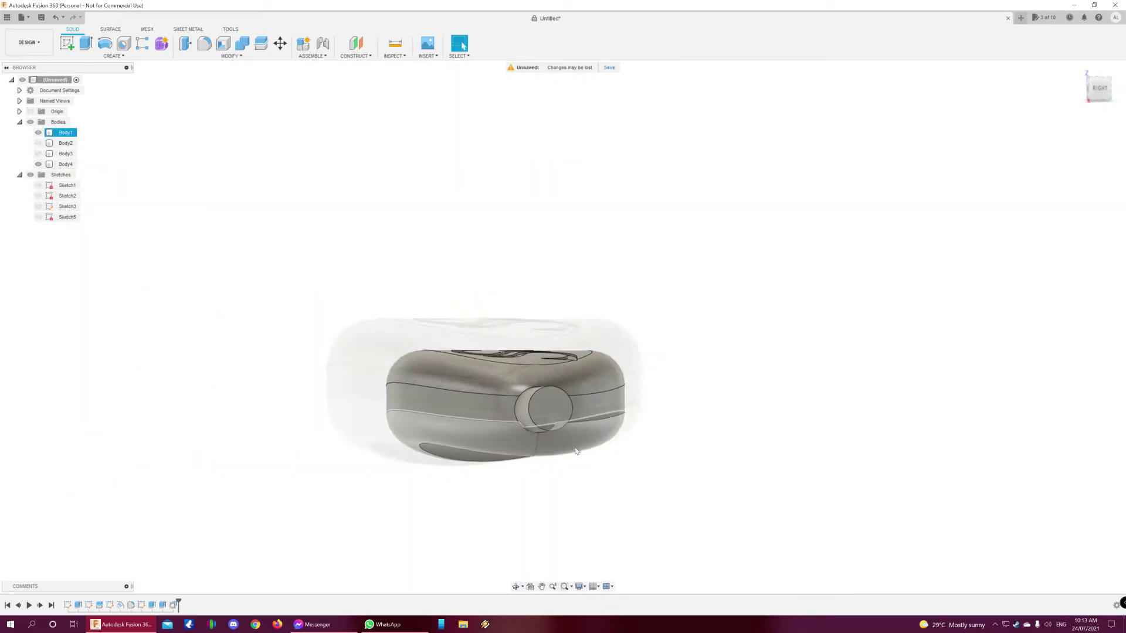
Start a sketch on the flat outer end face of the cylinder
{"action": "left_click", "coordinate": [555, 414]}
{"action": "middle_click_drag", "start_coordinate": [279, 409], "coordinate": [404, 371], "text": "shift"}
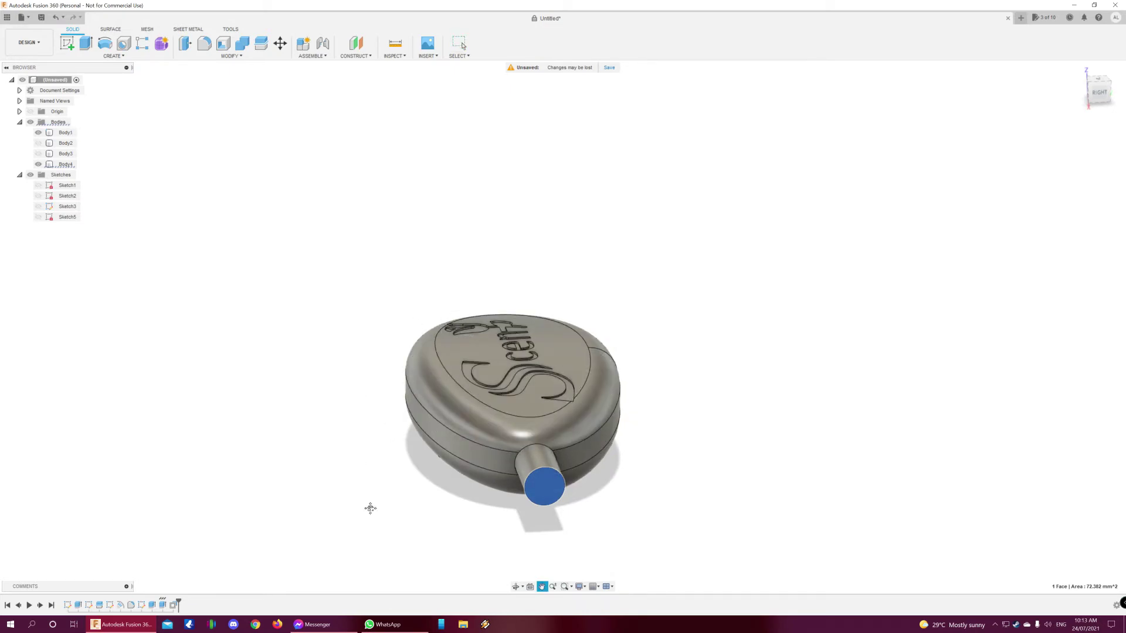
{"action": "middle_click_drag", "start_coordinate": [370, 507], "coordinate": [390, 454]}
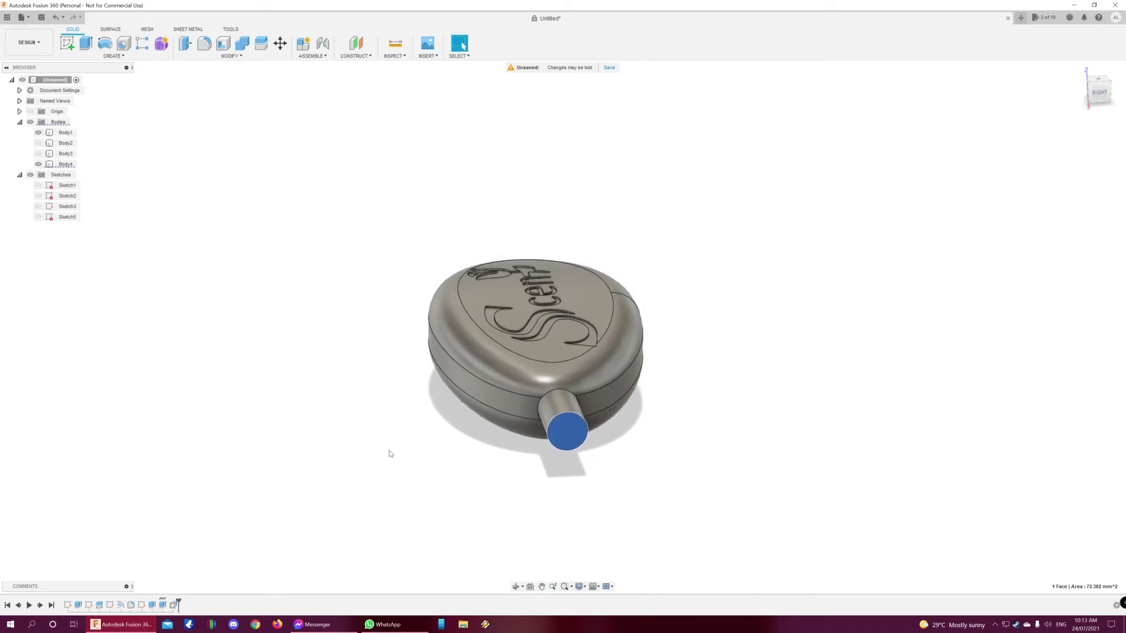
{"action": "left_click", "coordinate": [1104, 102]}
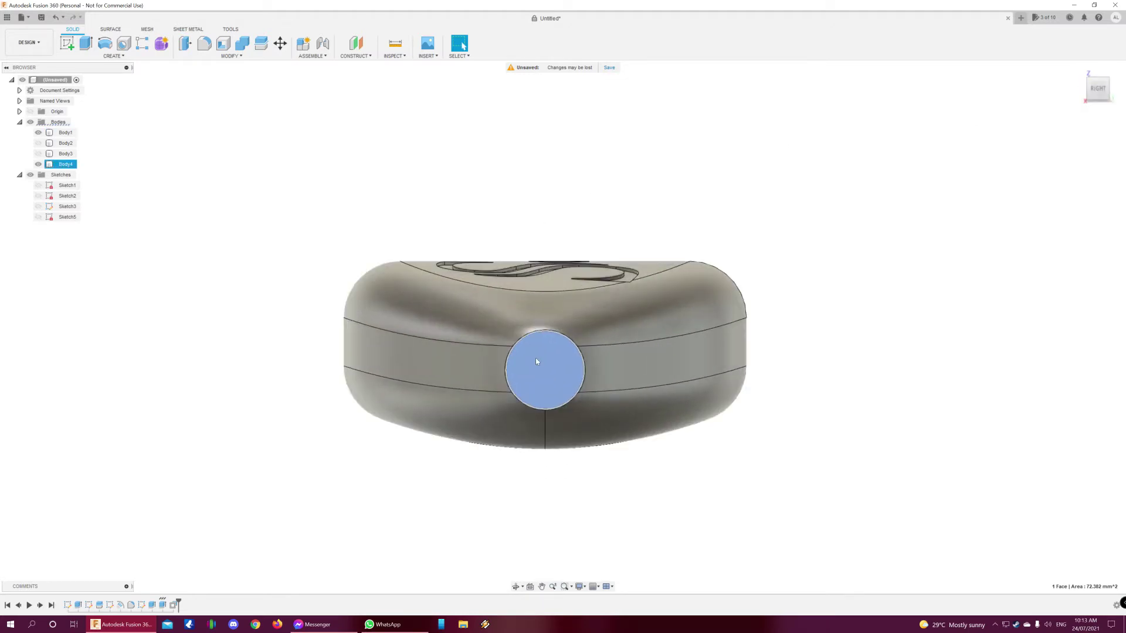
{"action": "middle_click_drag", "start_coordinate": [394, 485], "coordinate": [595, 486], "text": "shift"}
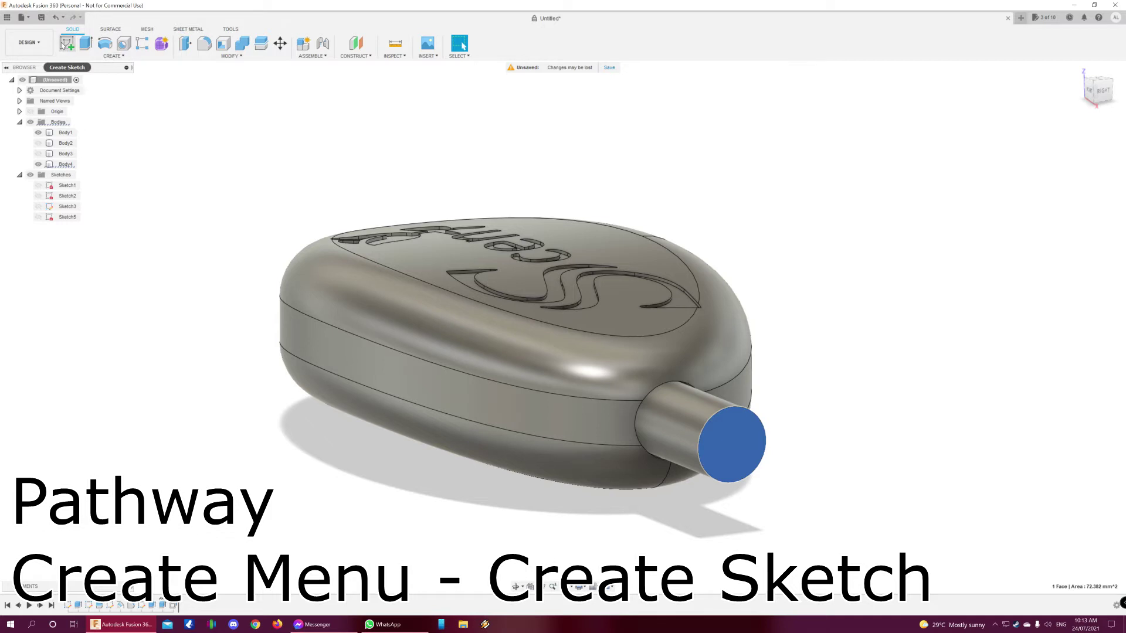
{"action": "left_click", "coordinate": [66, 43]}
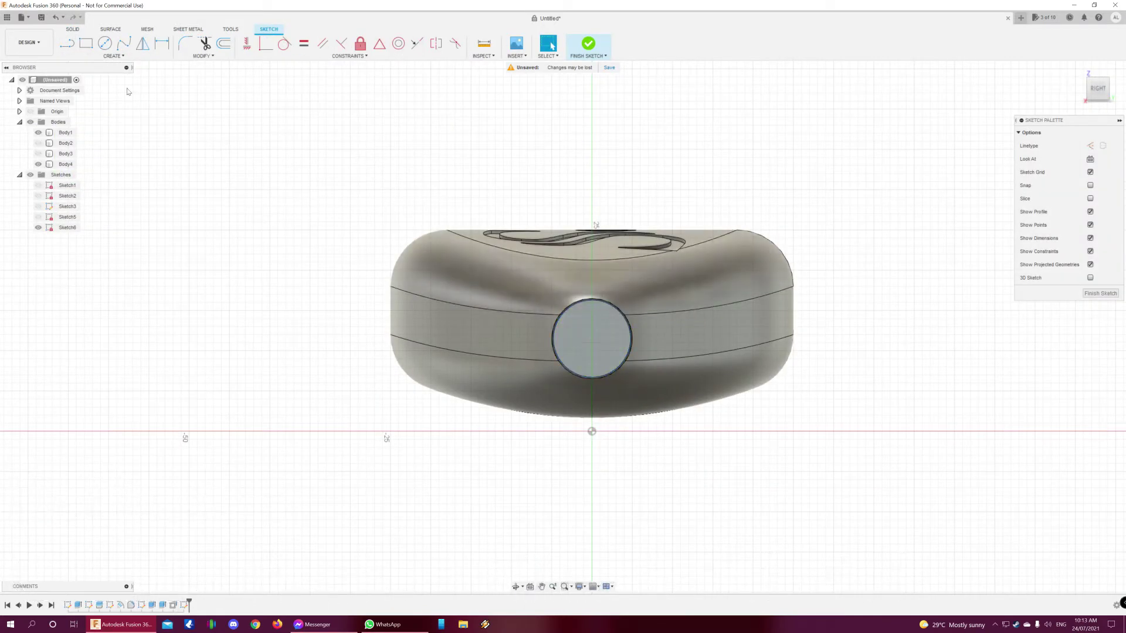
Sketch a 60 by 40 mm center rectangle centred on the cylinder's end face
{"action": "left_click", "coordinate": [112, 56]}
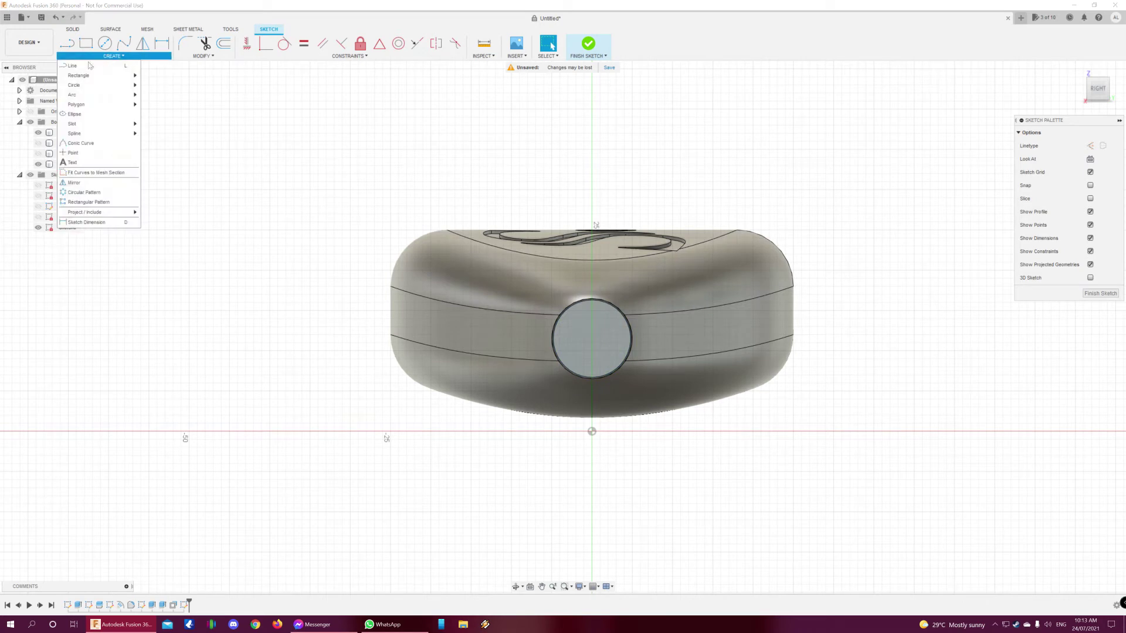
{"action": "mouse_move", "coordinate": [85, 75]}
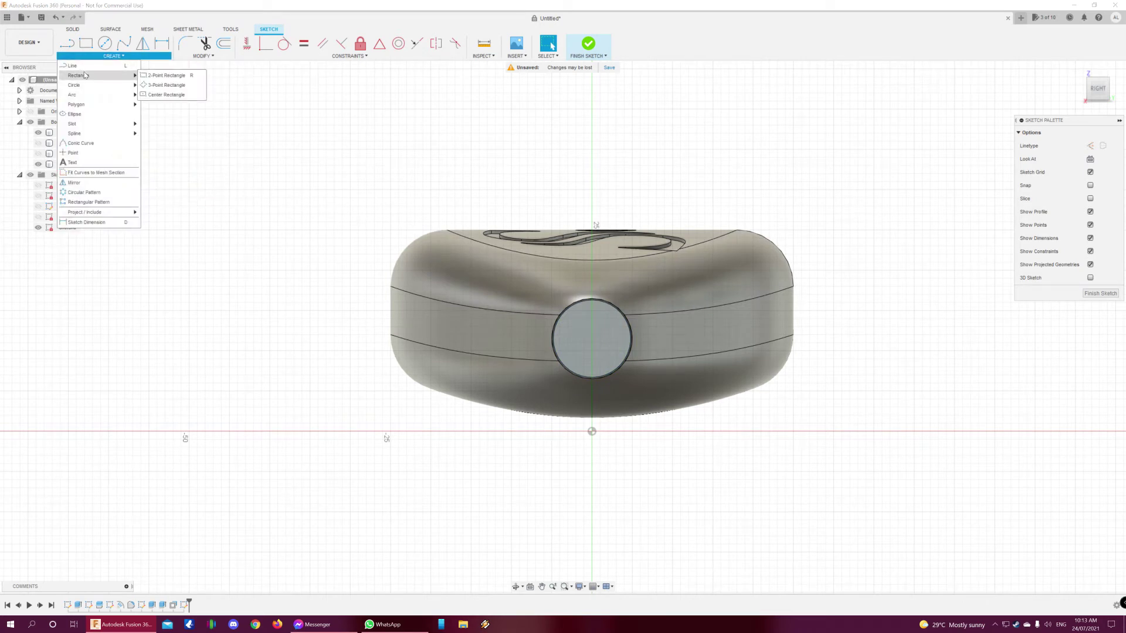
{"action": "left_click", "coordinate": [175, 96]}
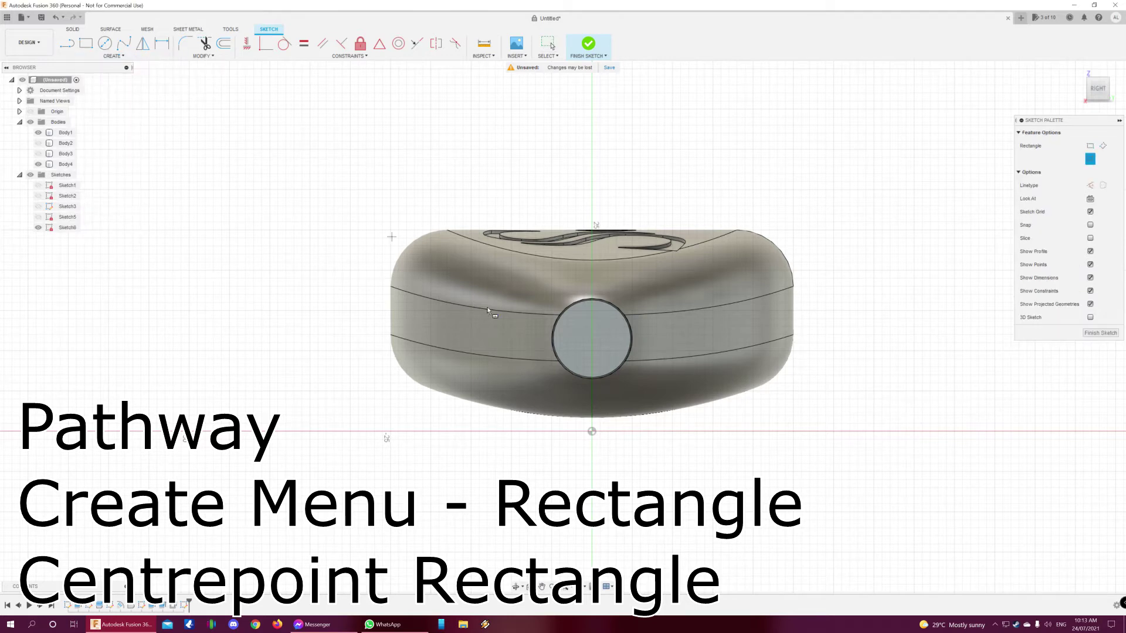
{"action": "left_click", "coordinate": [592, 339]}
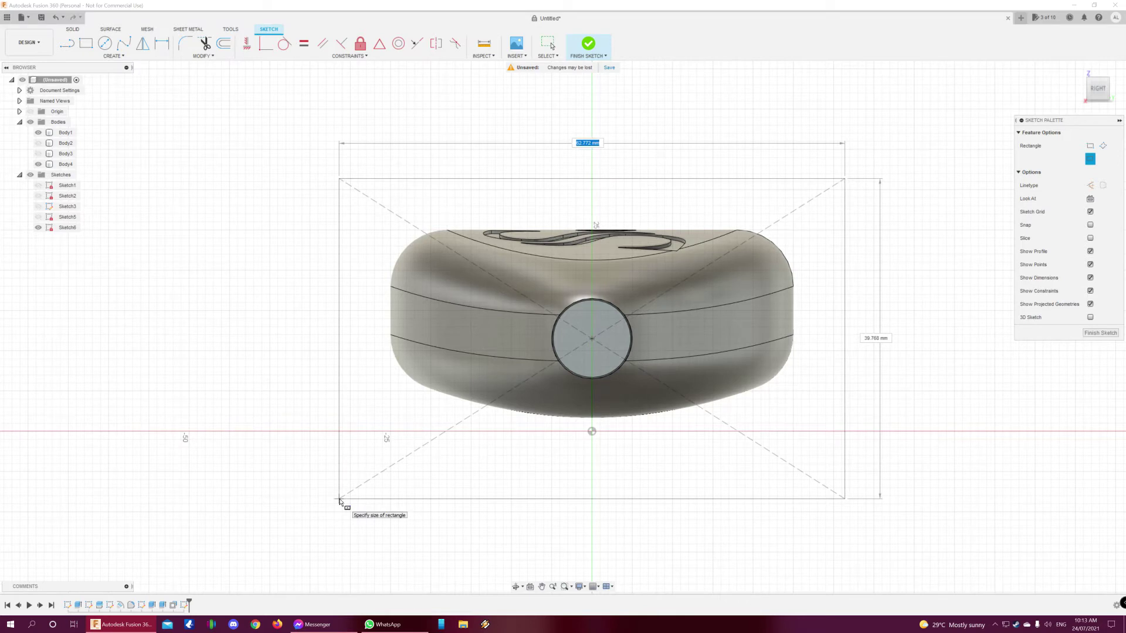
{"action": "type", "text": "60"}
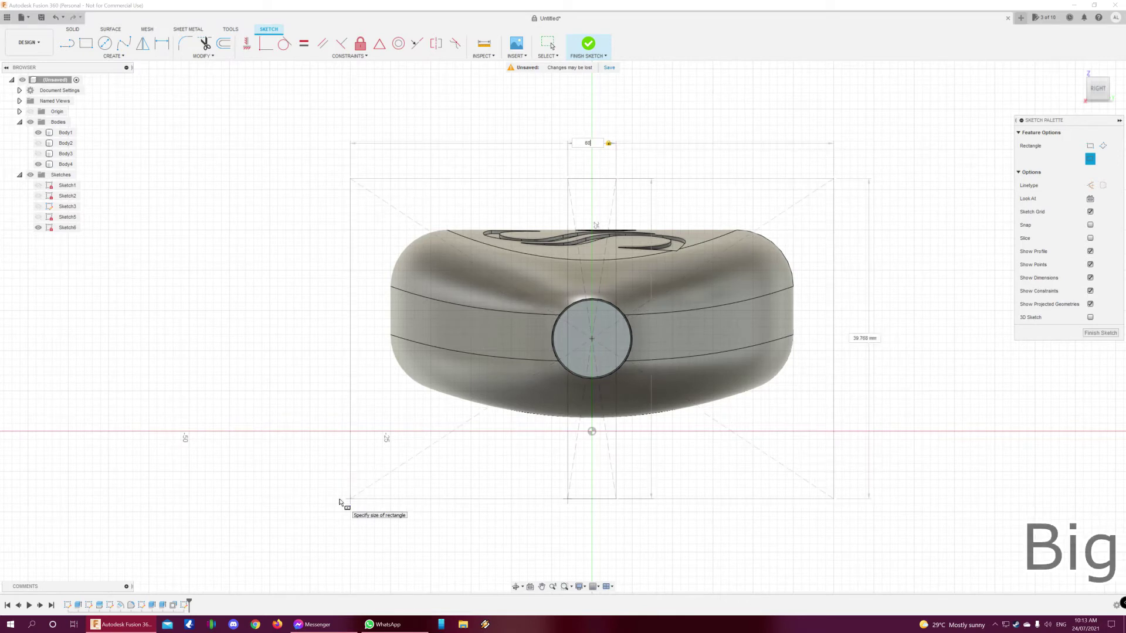
{"action": "key", "text": "Tab"}
{"action": "type", "text": "40"}
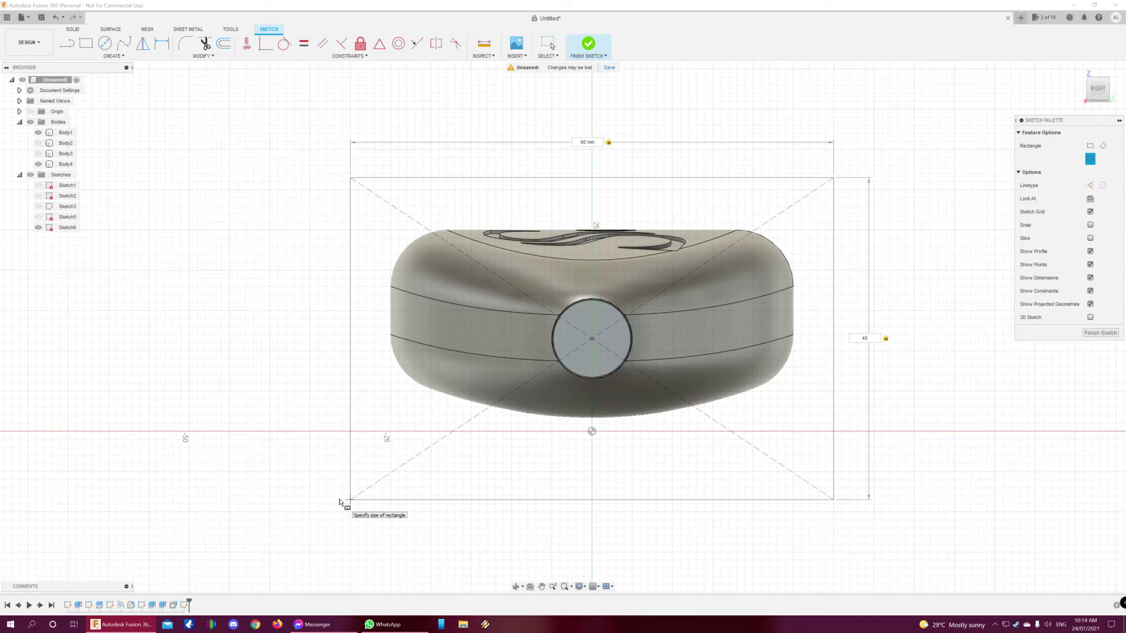
{"action": "key", "text": "Return"}
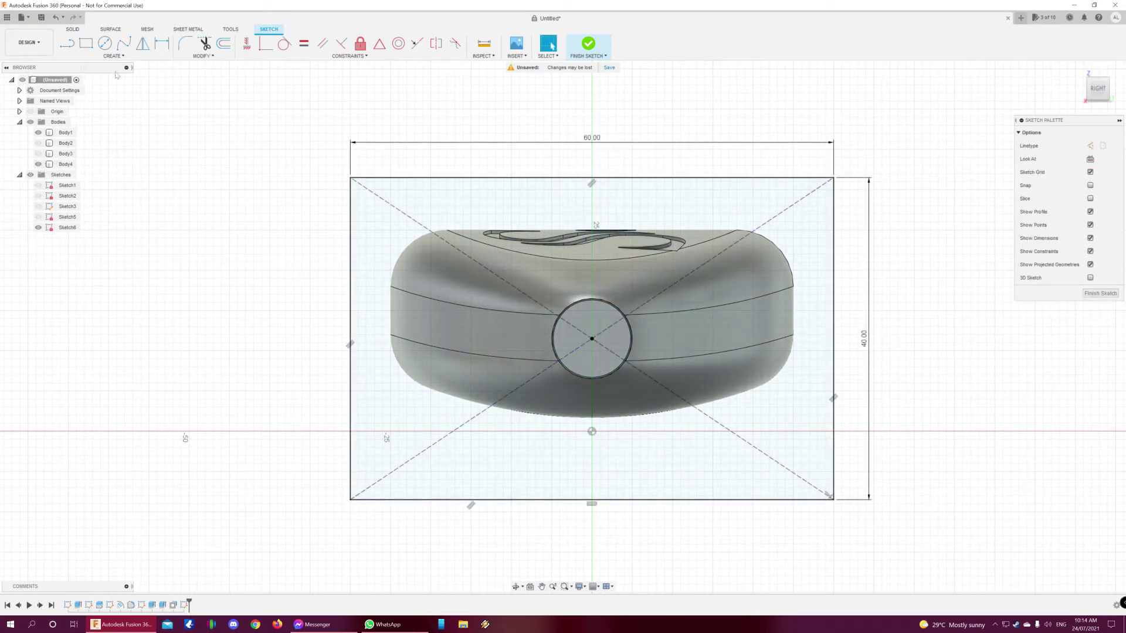
Add a 2-point rectangle 4 mm high along the full lower edge inside the 60 mm wide rectangle
{"action": "mouse_move", "coordinate": [348, 434]}
{"action": "middle_mouse_down", "text": "shift"}
{"action": "mouse_move", "coordinate": [367, 442]}
{"action": "mouse_move", "coordinate": [279, 442]}
{"action": "middle_mouse_up", "text": "shift"}
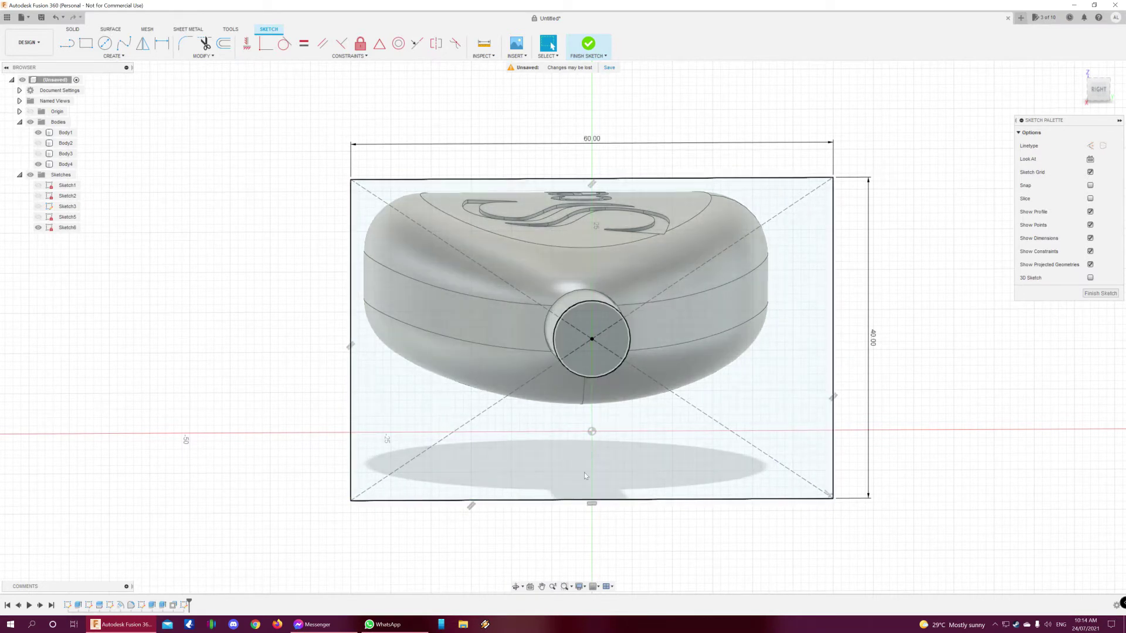
{"action": "left_click", "coordinate": [85, 45]}
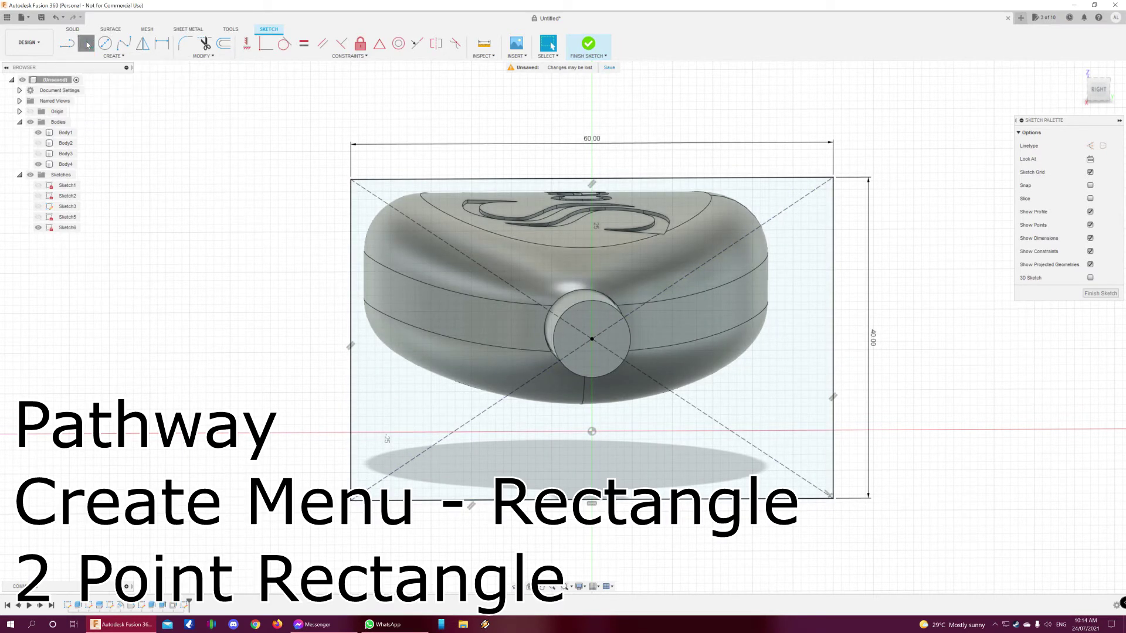
{"action": "left_click", "coordinate": [351, 498]}
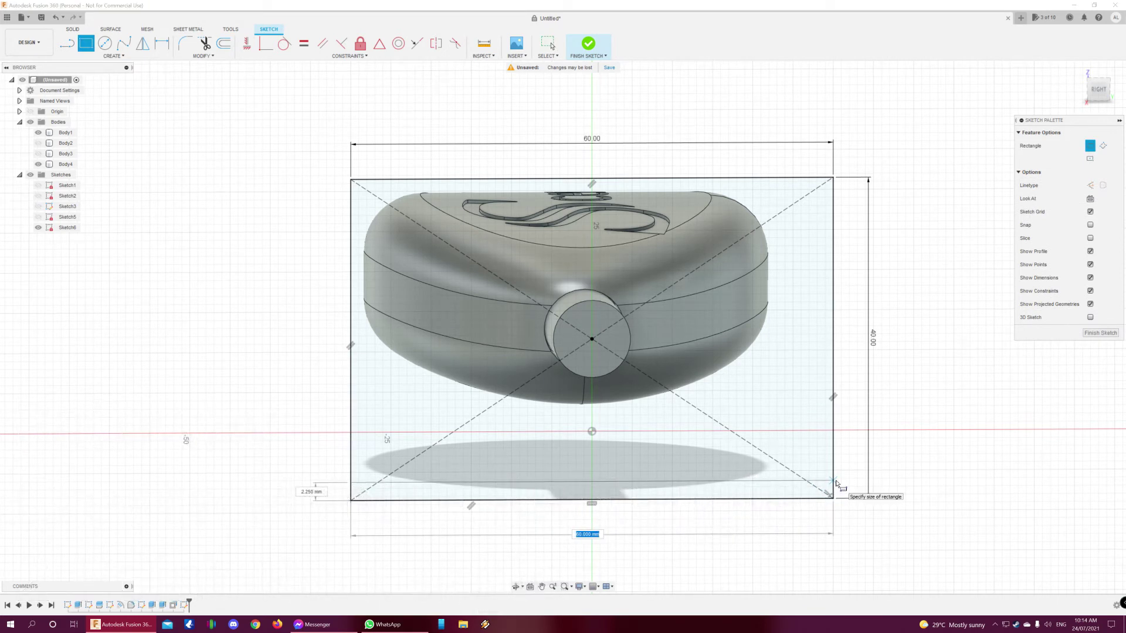
{"action": "type", "text": "4"}
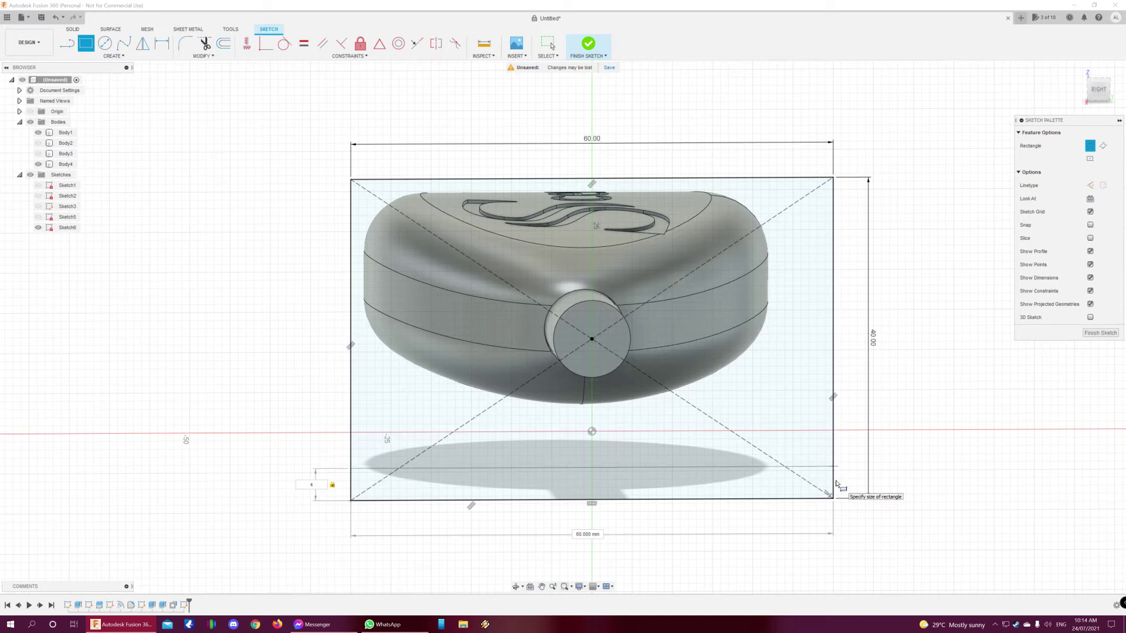
{"action": "left_click", "coordinate": [837, 483]}
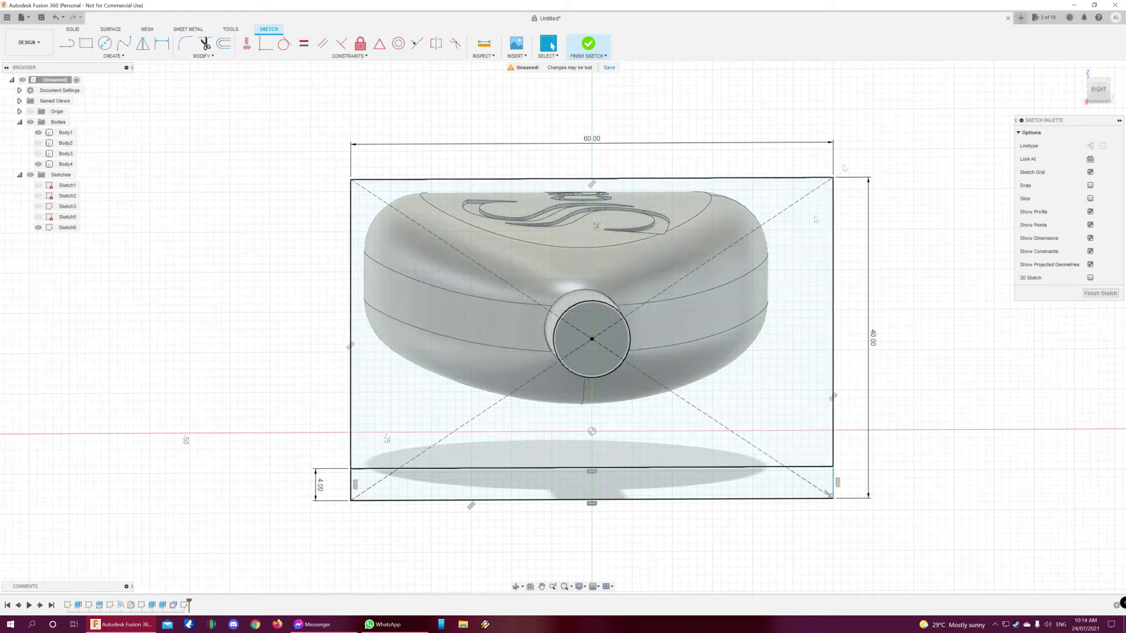
{"action": "key", "text": "Escape"}
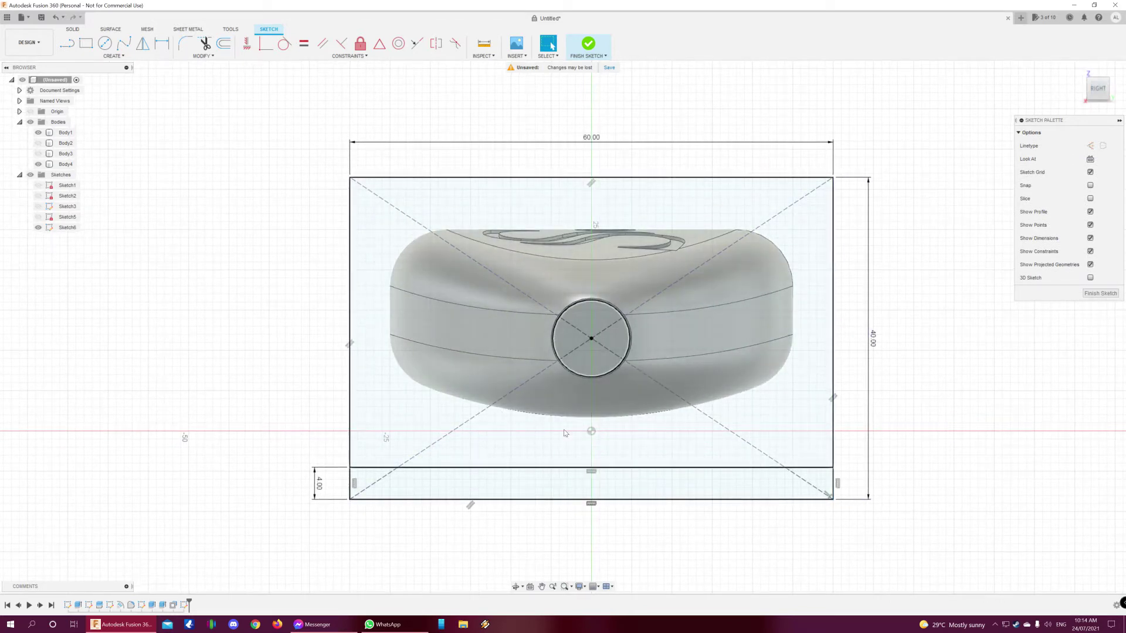
Try a height of 3 mm for the lower strip rectangle and set it back to 4 mm
{"action": "double_click", "coordinate": [320, 487]}
{"action": "type", "text": "3"}
{"action": "key", "text": "Return"}
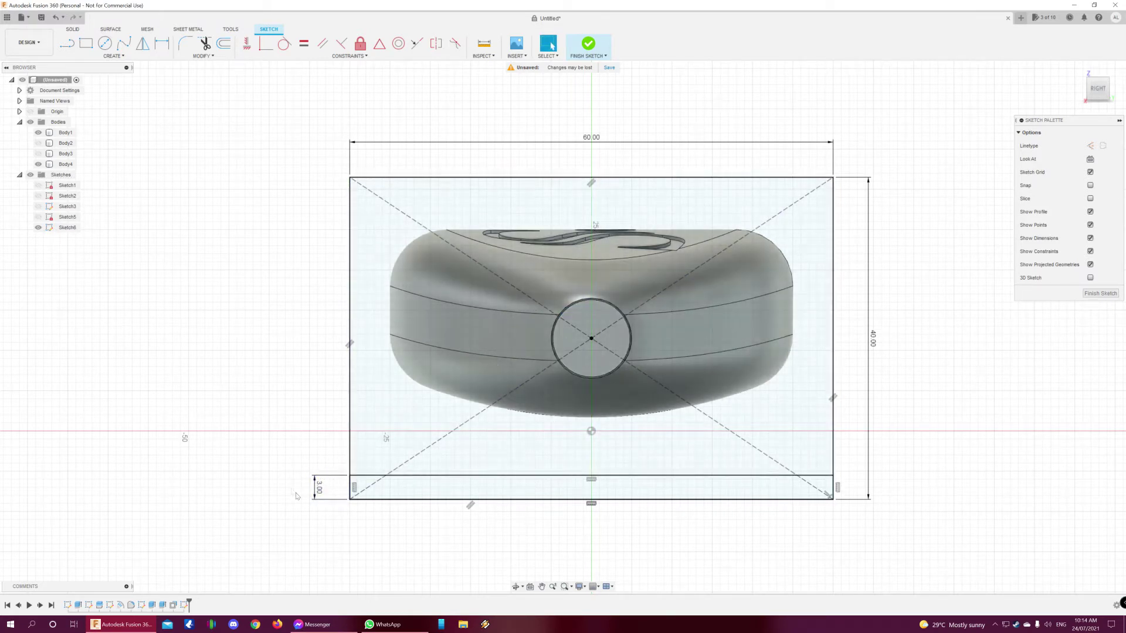
{"action": "double_click", "coordinate": [319, 492]}
{"action": "key", "text": "Return"}
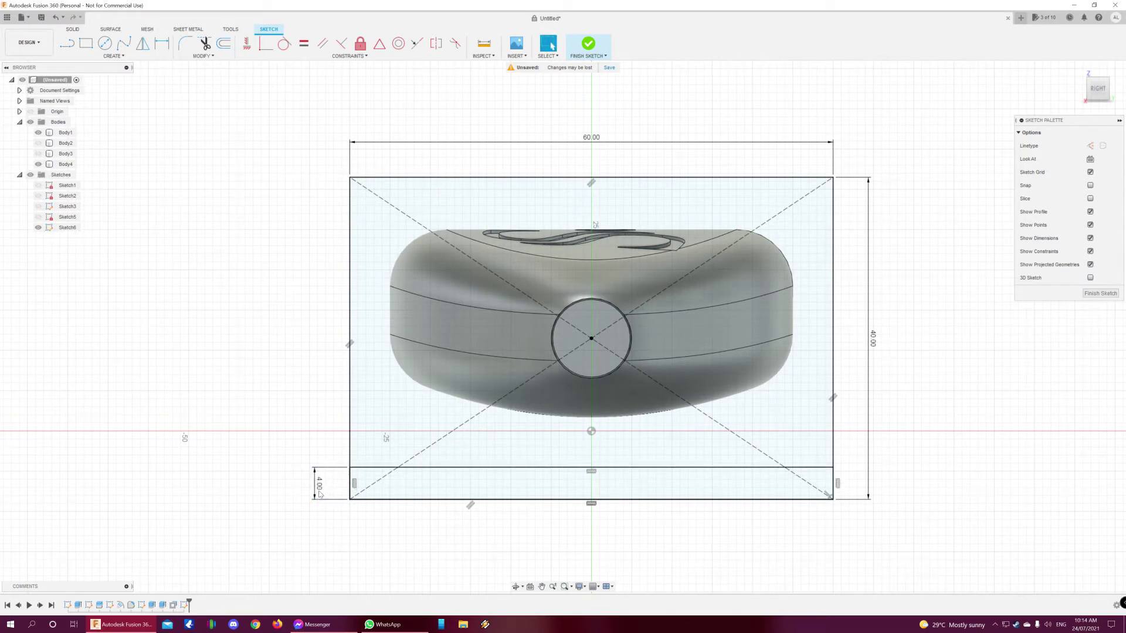
Extrude the large profile above the strip together with the circle 5 mm outward, joined to the peg as a base plate
{"action": "middle_click_drag", "start_coordinate": [763, 346], "coordinate": [778, 356], "text": "shift"}
{"action": "middle_click_drag", "start_coordinate": [220, 521], "coordinate": [216, 395]}
{"action": "mouse_move", "coordinate": [307, 480]}
{"action": "middle_mouse_down", "text": "shift"}
{"action": "mouse_move", "coordinate": [276, 459]}
{"action": "mouse_move", "coordinate": [254, 467]}
{"action": "mouse_move", "coordinate": [337, 378]}
{"action": "middle_mouse_up", "text": "shift"}
{"action": "left_click", "coordinate": [434, 280]}
{"action": "left_click", "coordinate": [566, 227]}
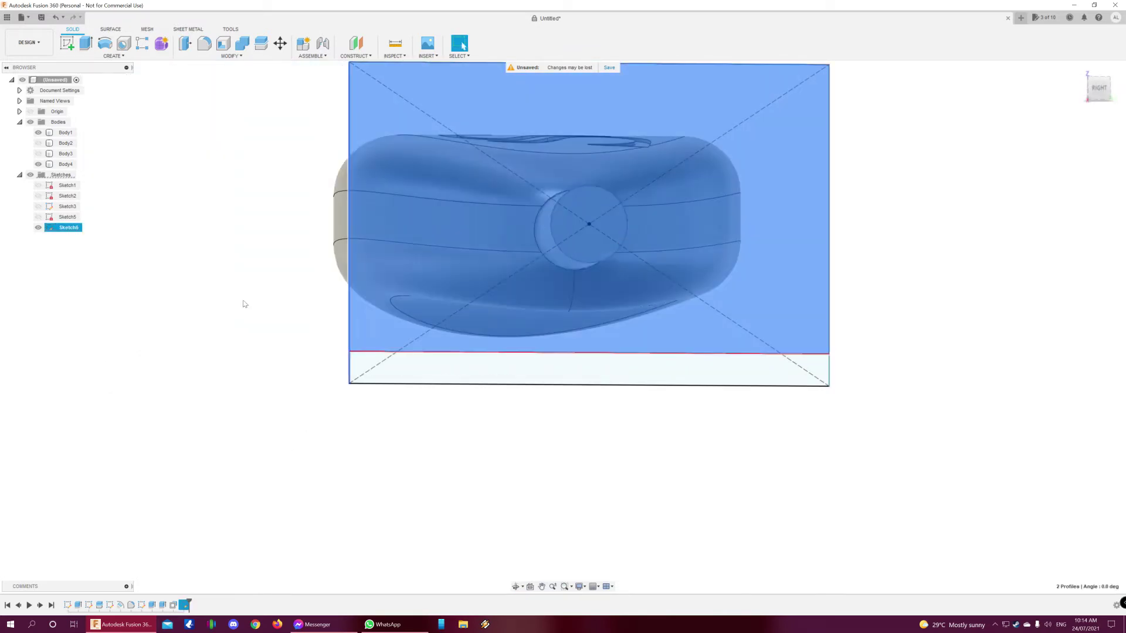
{"action": "middle_click_drag", "start_coordinate": [294, 371], "coordinate": [352, 374], "text": "shift"}
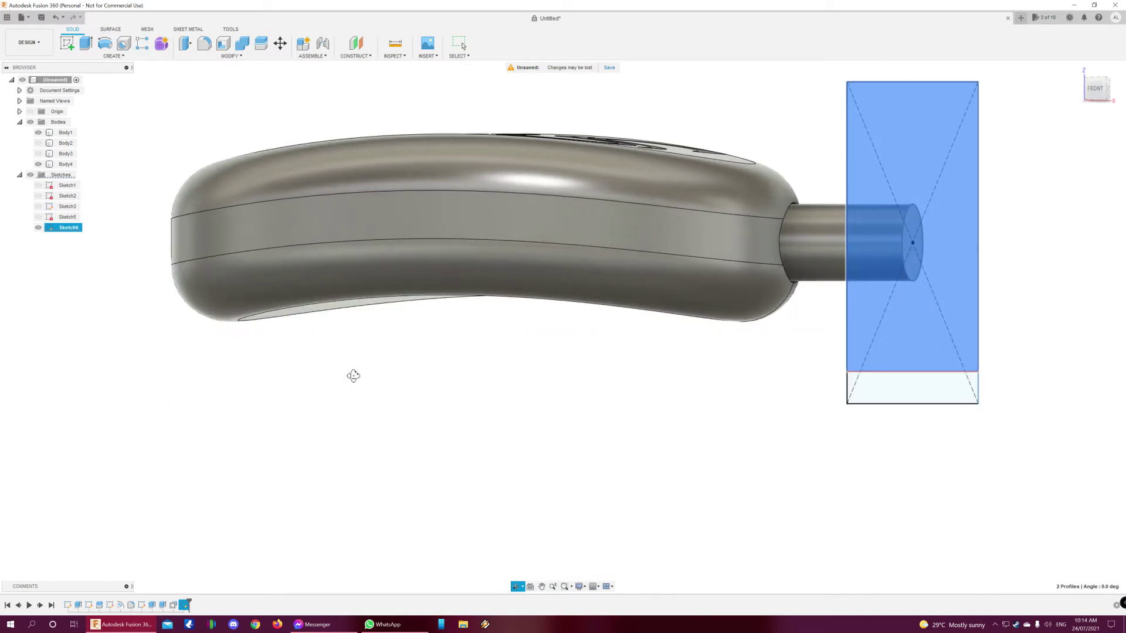
{"action": "key", "text": "e"}
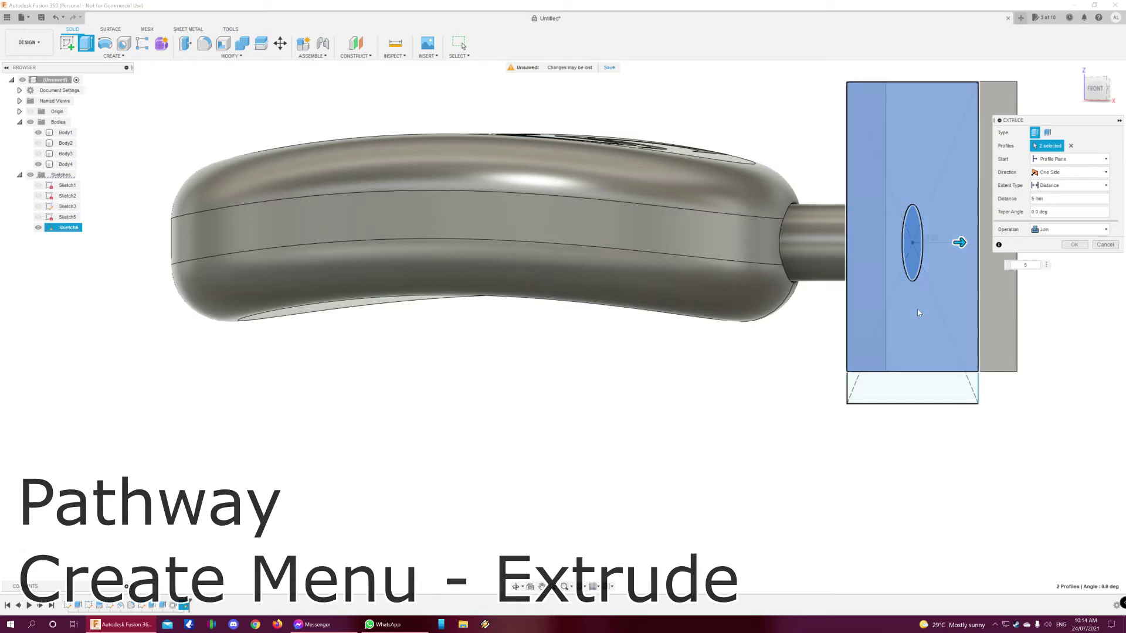
{"action": "key", "text": "Return"}
Start a sketch on the outer flat face of the base plate
{"action": "middle_click_drag", "start_coordinate": [745, 398], "coordinate": [431, 392], "text": "shift"}
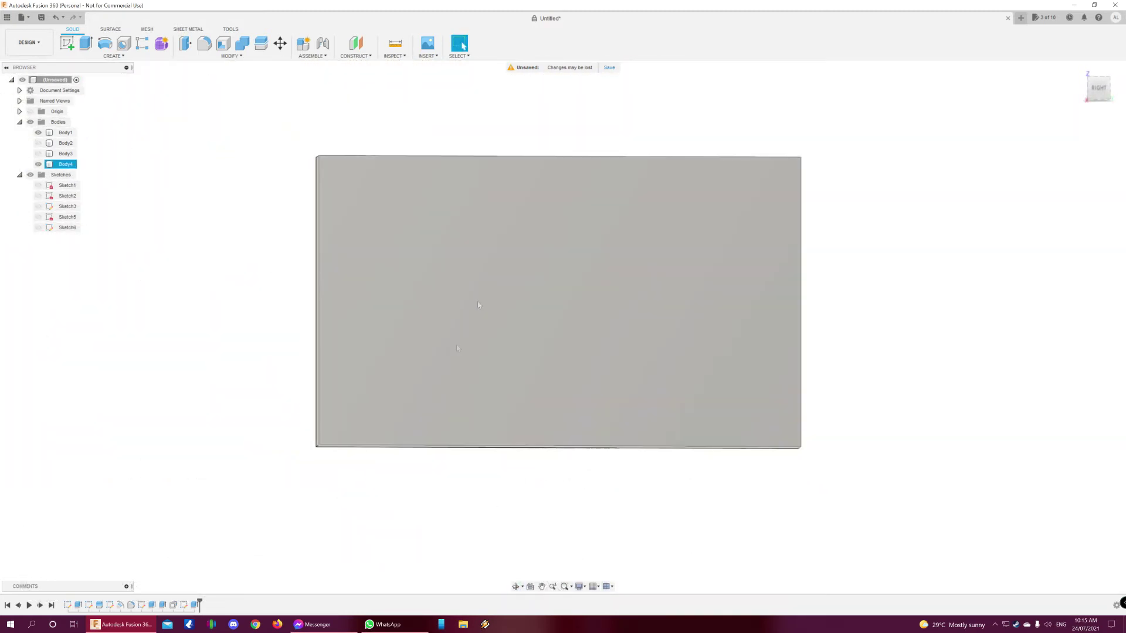
{"action": "left_click", "coordinate": [481, 284]}
{"action": "left_click", "coordinate": [67, 42]}
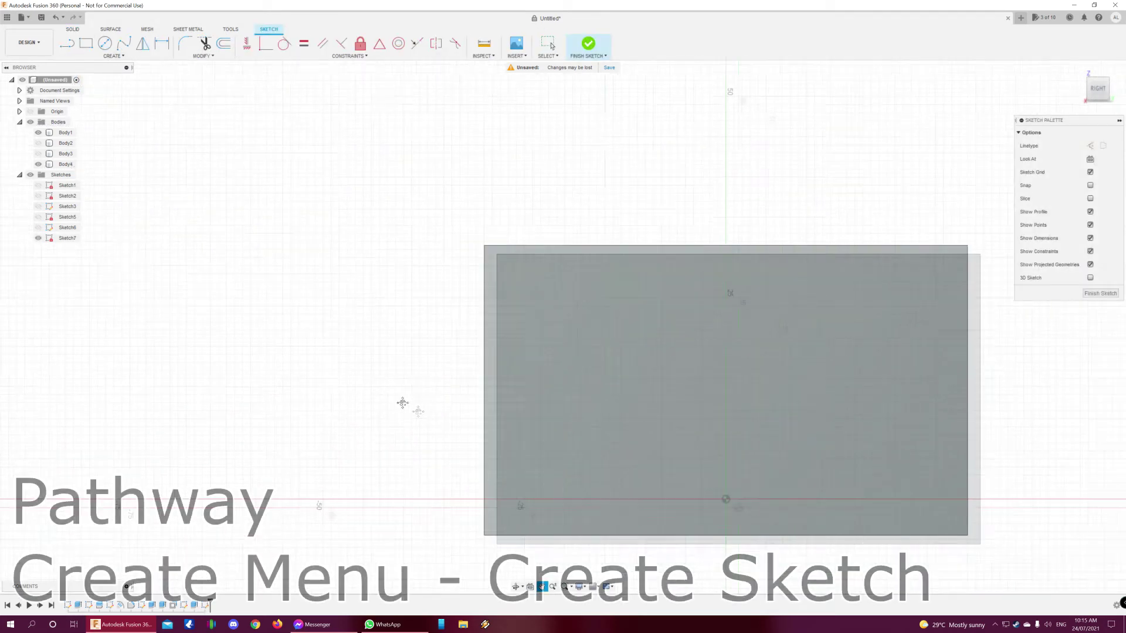
Draw a 65 by 41 mm center rectangle centred on the base plate's outer face
{"action": "left_click", "coordinate": [115, 56]}
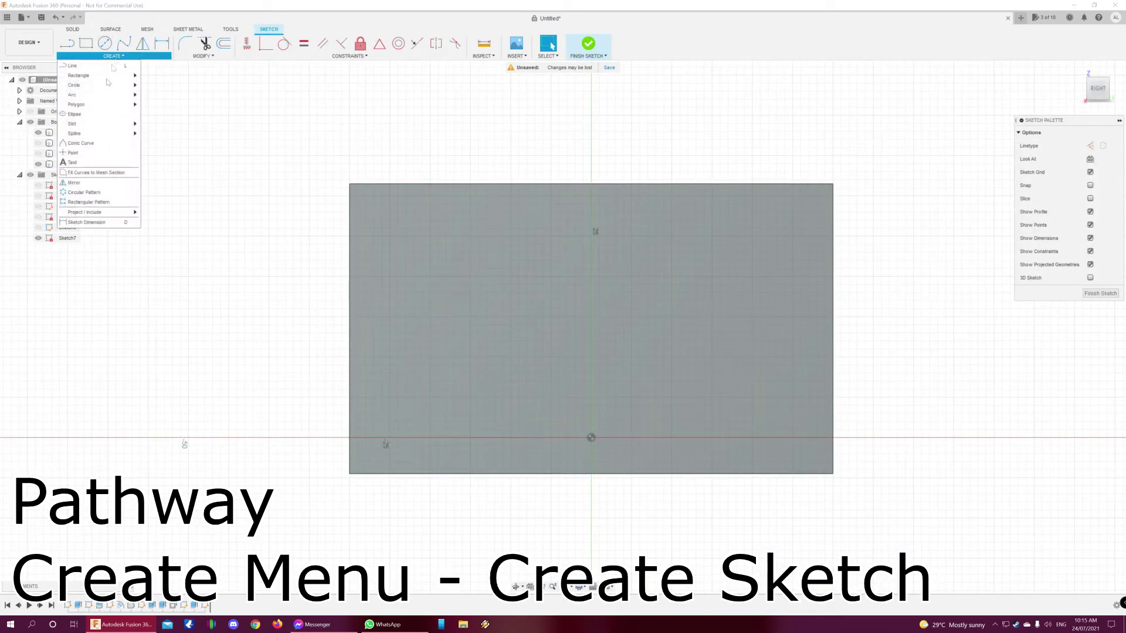
{"action": "mouse_move", "coordinate": [97, 78]}
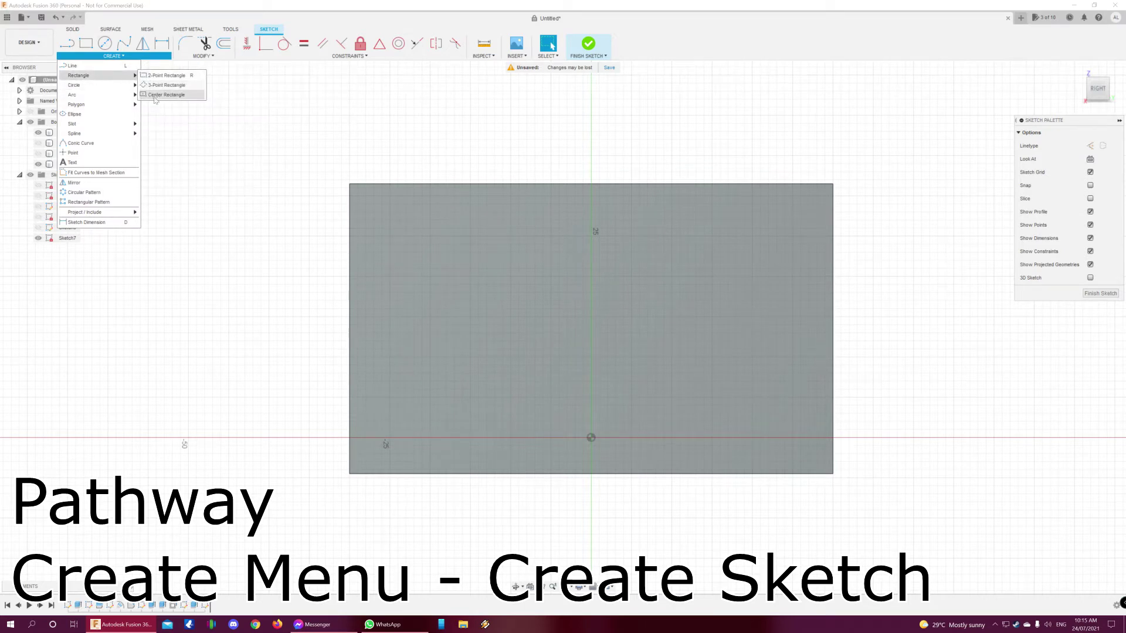
{"action": "left_click", "coordinate": [170, 76]}
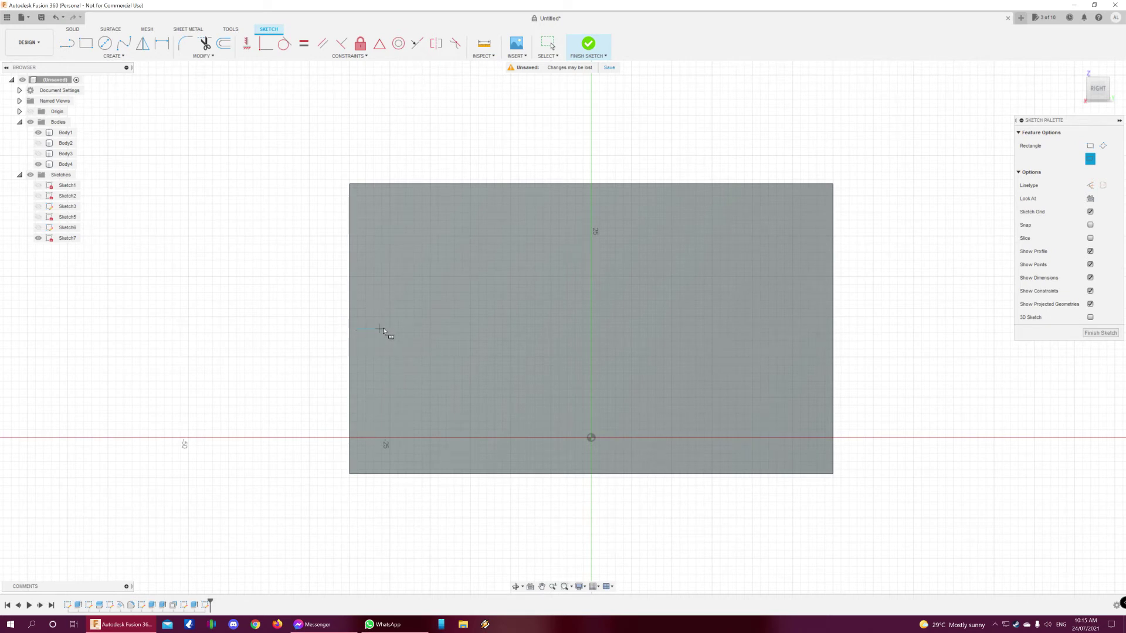
{"action": "left_click", "coordinate": [593, 329]}
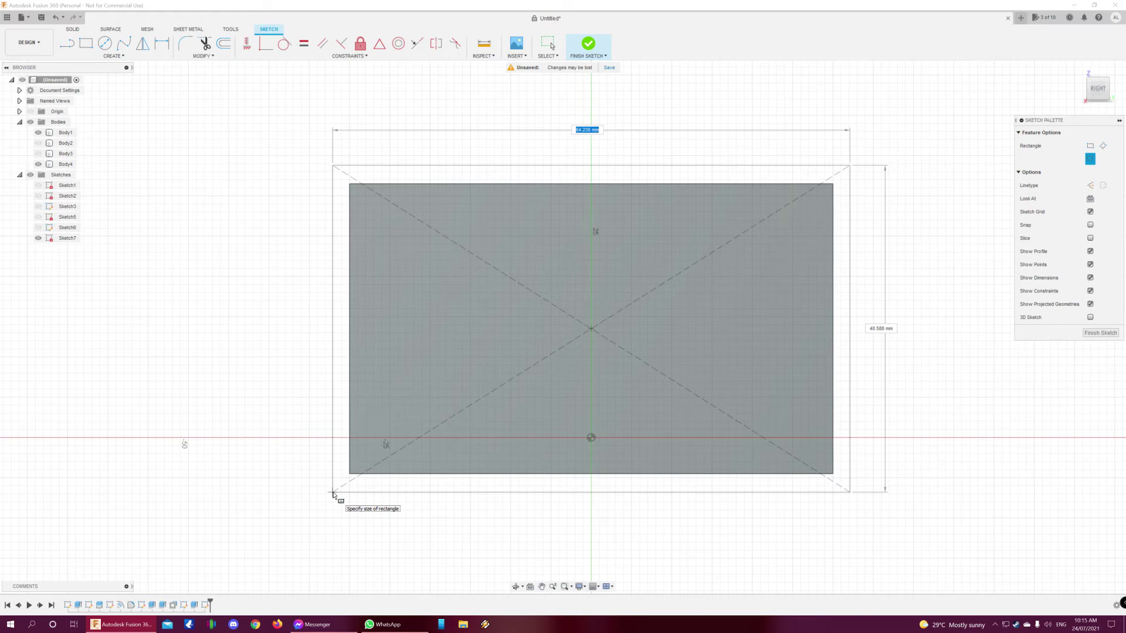
{"action": "type", "text": "65"}
{"action": "key", "text": "Tab"}
{"action": "key", "text": "Tab"}
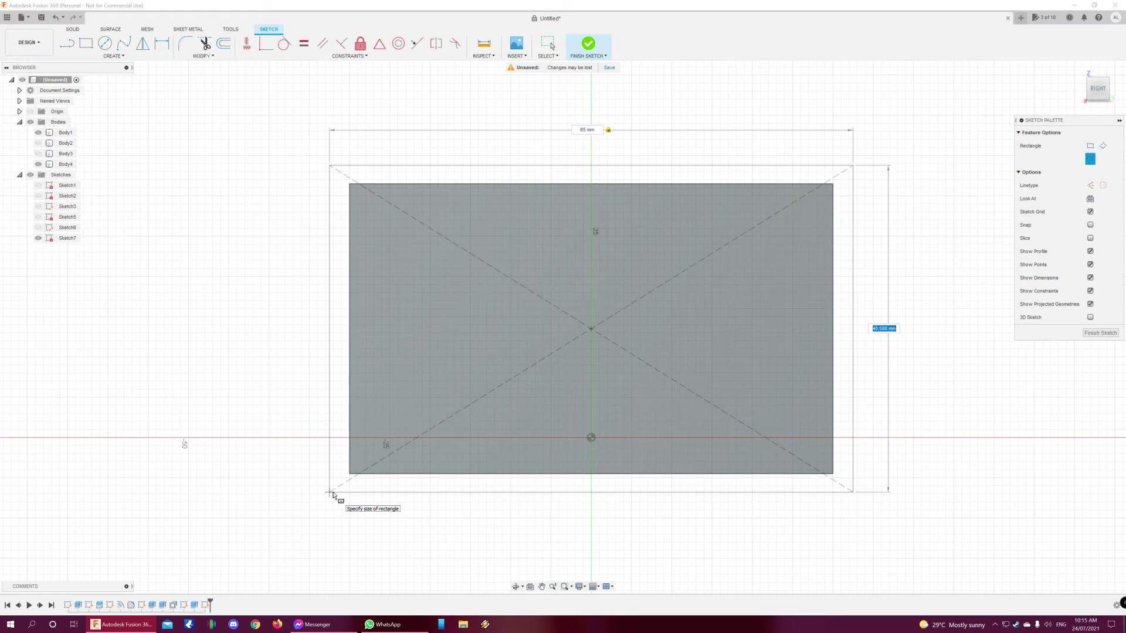
{"action": "type", "text": "45"}
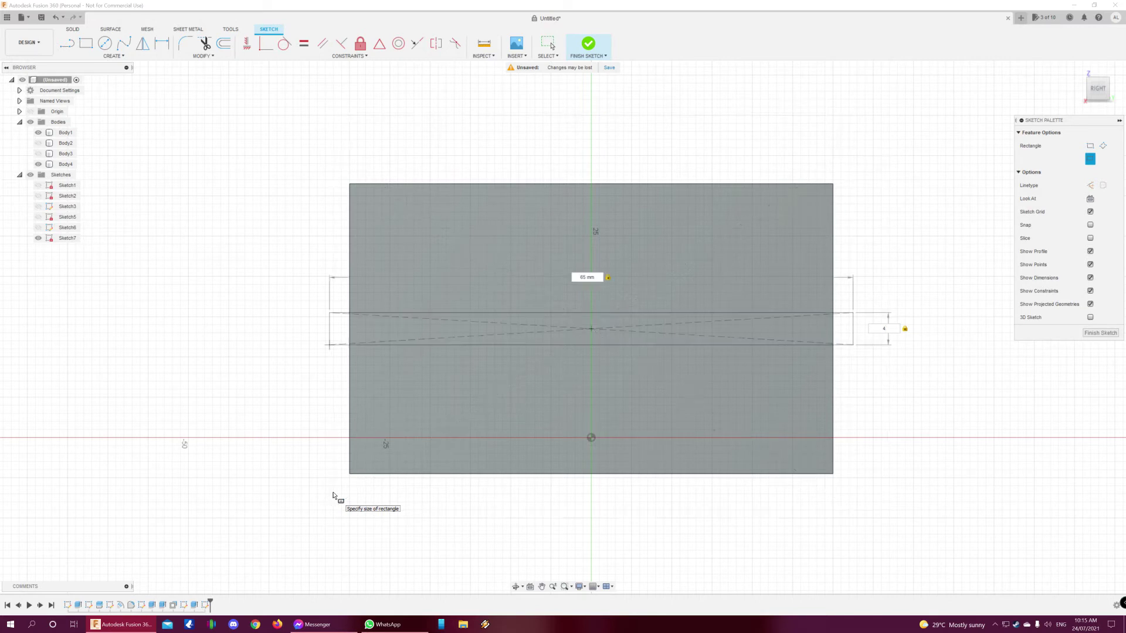
{"action": "type", "text": "0"}
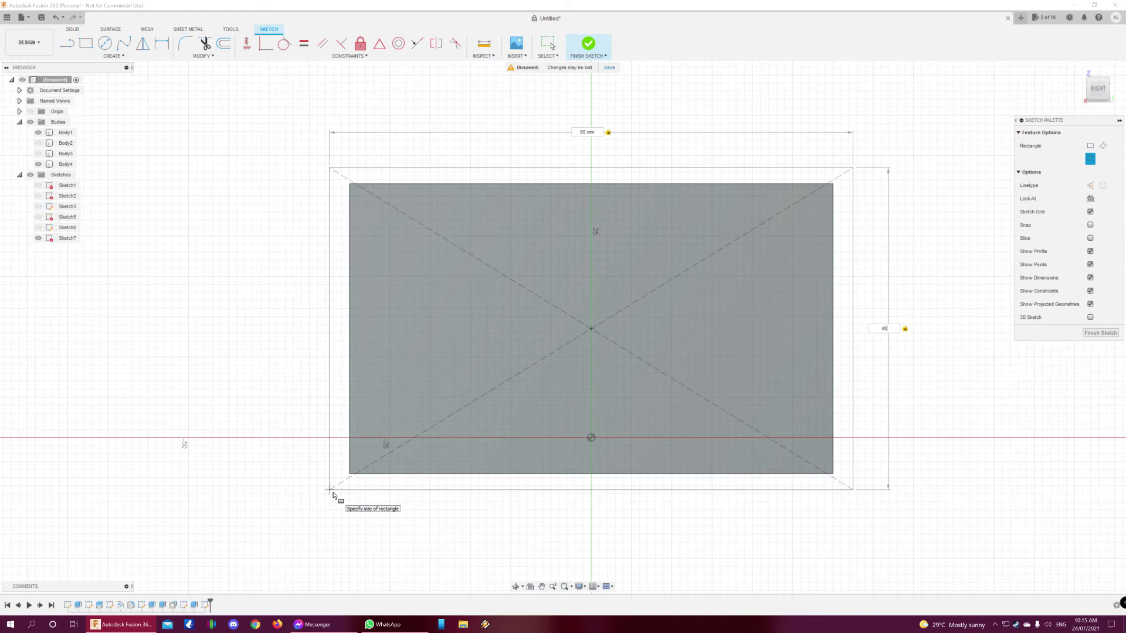
{"action": "type", "text": "2"}
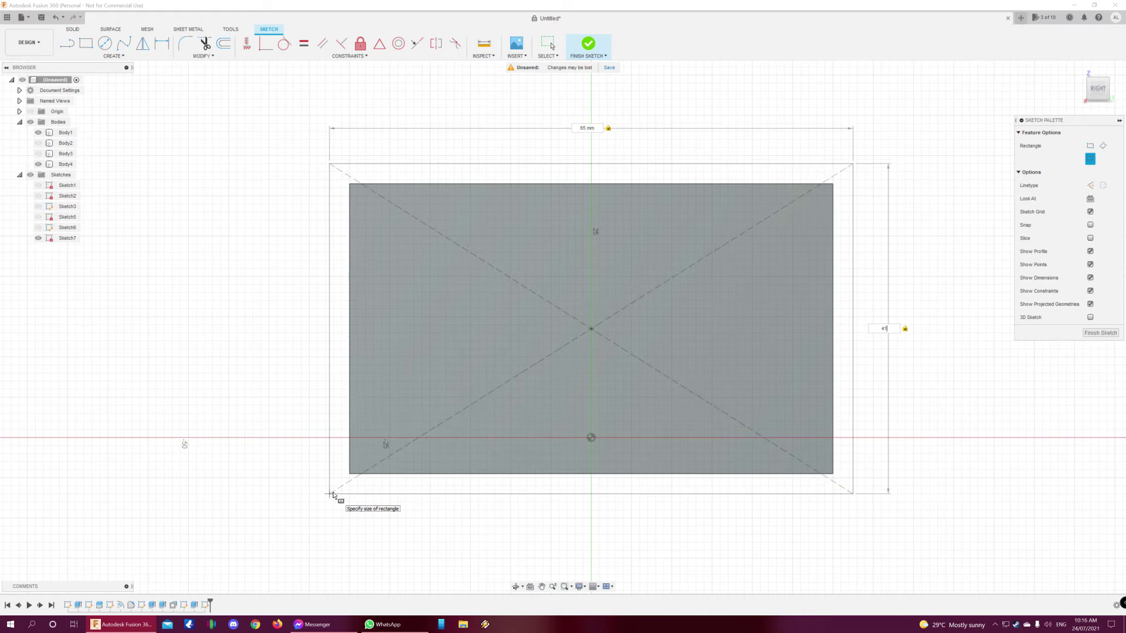
{"action": "key", "text": "Return"}
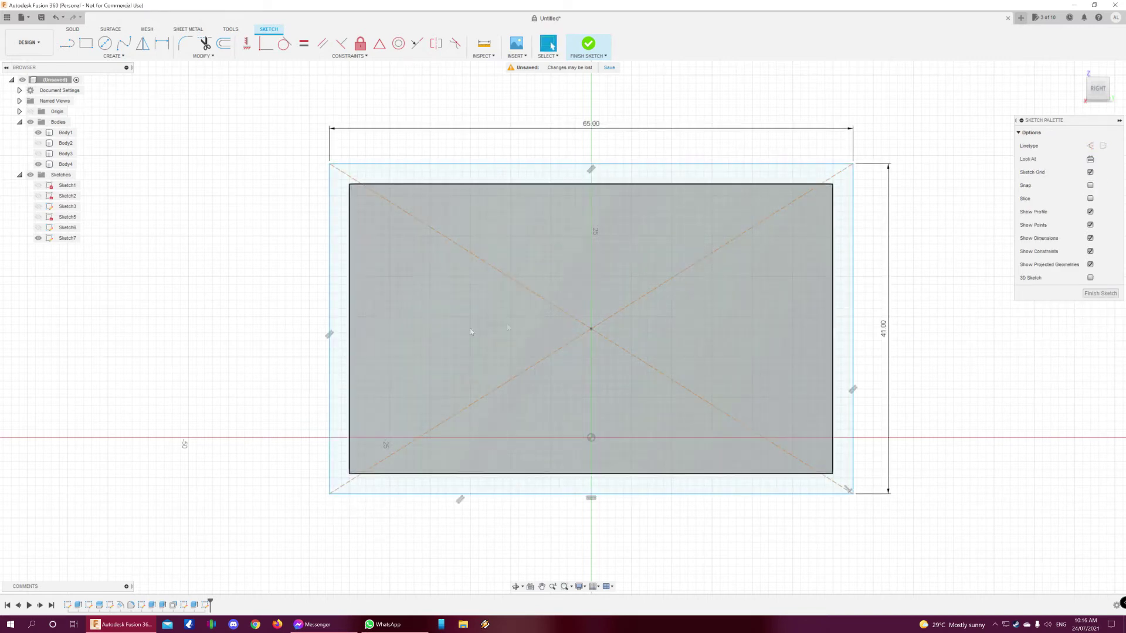
Extrude the inner rectangle and its surrounding border 2 mm outward, joined to the base plate to form a wider lip
{"action": "left_click", "coordinate": [624, 246]}
{"action": "left_click", "coordinate": [657, 176], "text": "ctrl"}
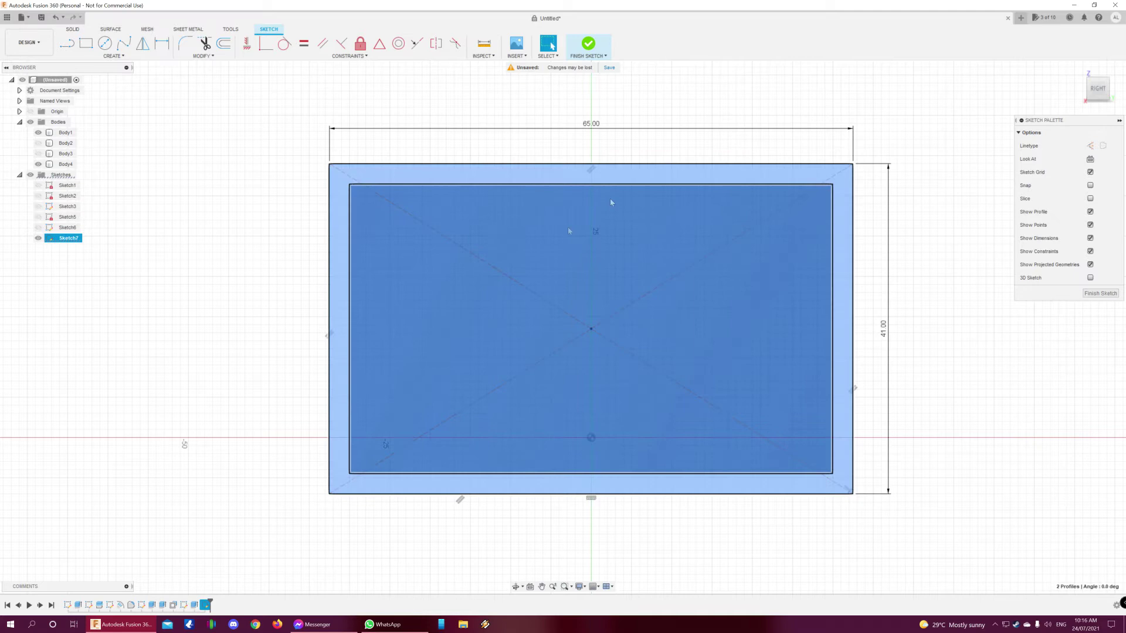
{"action": "middle_click_drag", "start_coordinate": [234, 398], "coordinate": [355, 389], "text": "shift"}
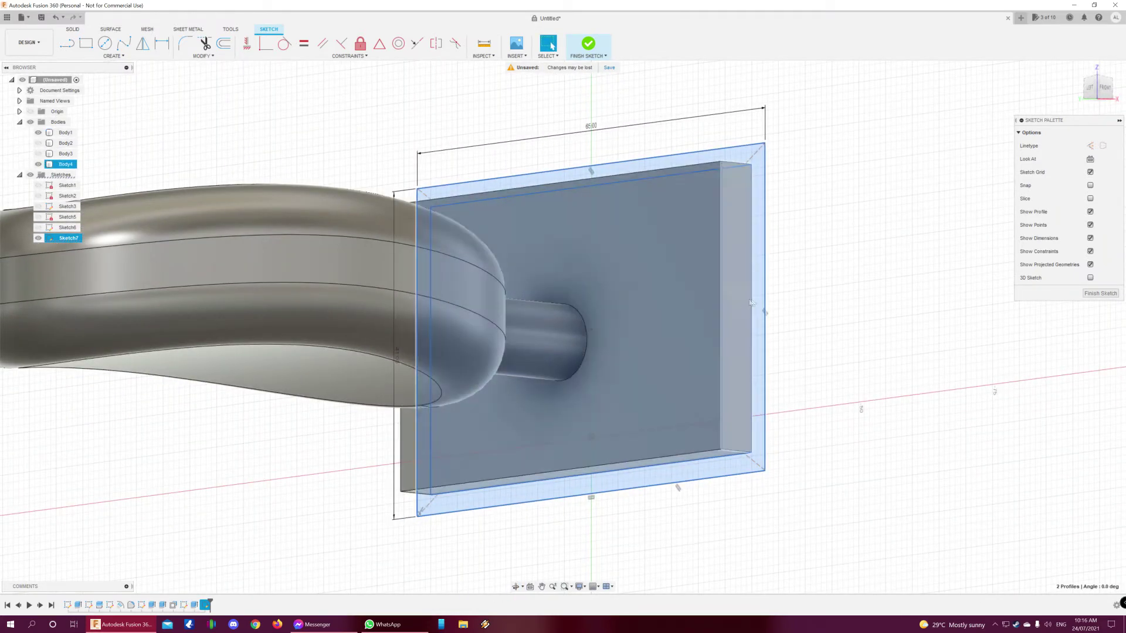
{"action": "middle_click_drag", "start_coordinate": [871, 377], "coordinate": [772, 386], "text": "shift"}
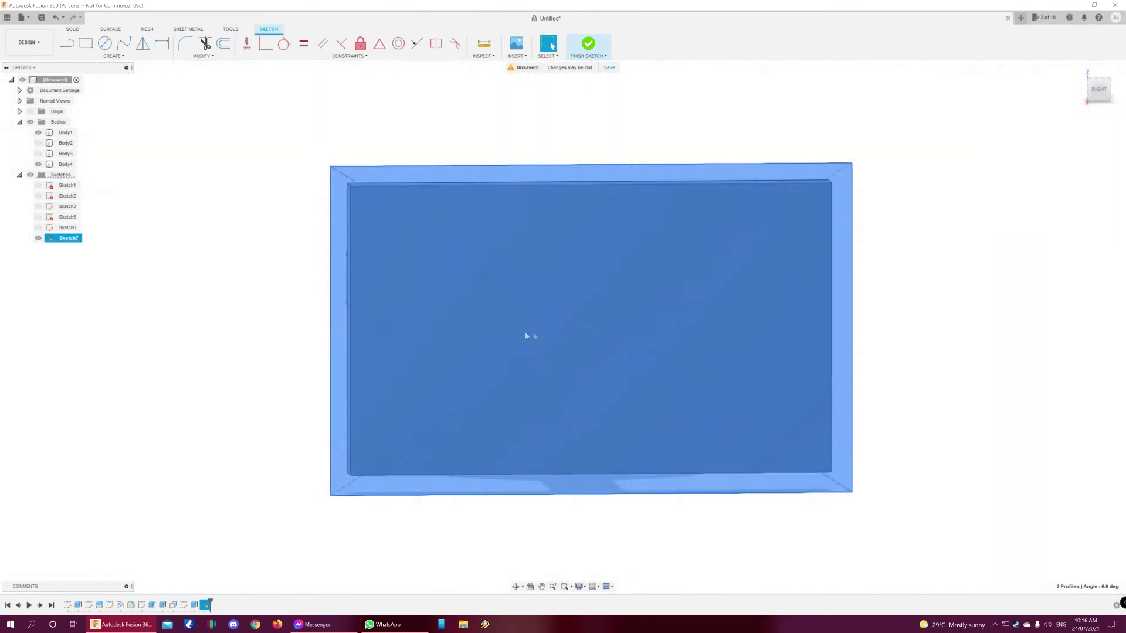
{"action": "key", "text": "e"}
{"action": "middle_click_drag", "start_coordinate": [222, 398], "coordinate": [421, 422], "text": "shift"}
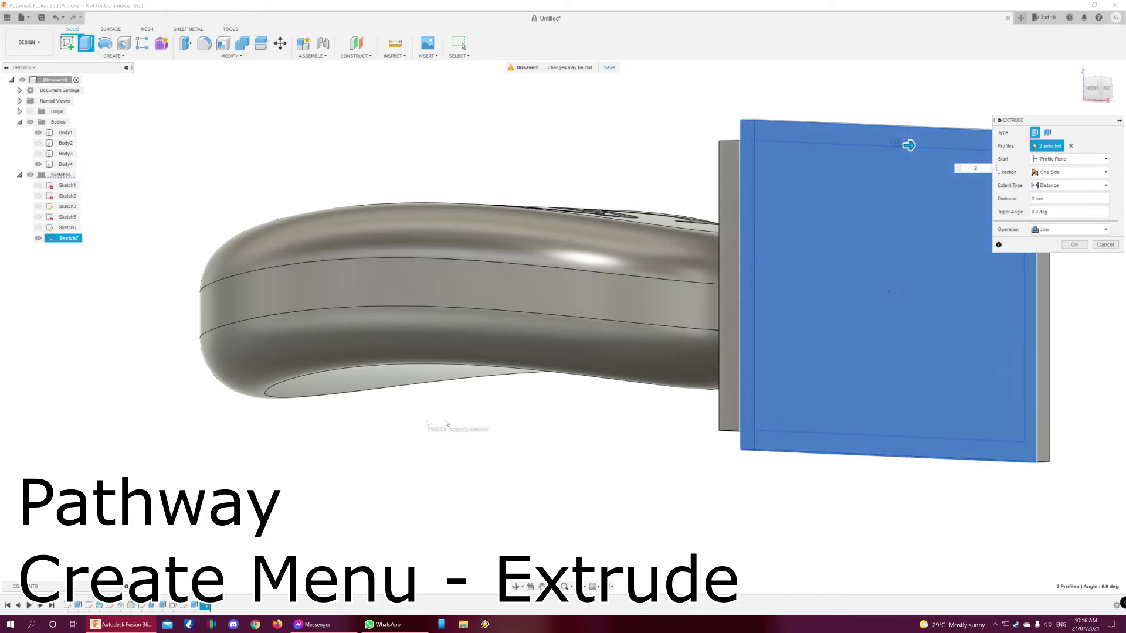
{"action": "key", "text": "Escape"}
Examine the soap model and the stand's stepped base plate from several sides
{"action": "middle_click_drag", "start_coordinate": [684, 447], "coordinate": [644, 527], "text": "shift"}
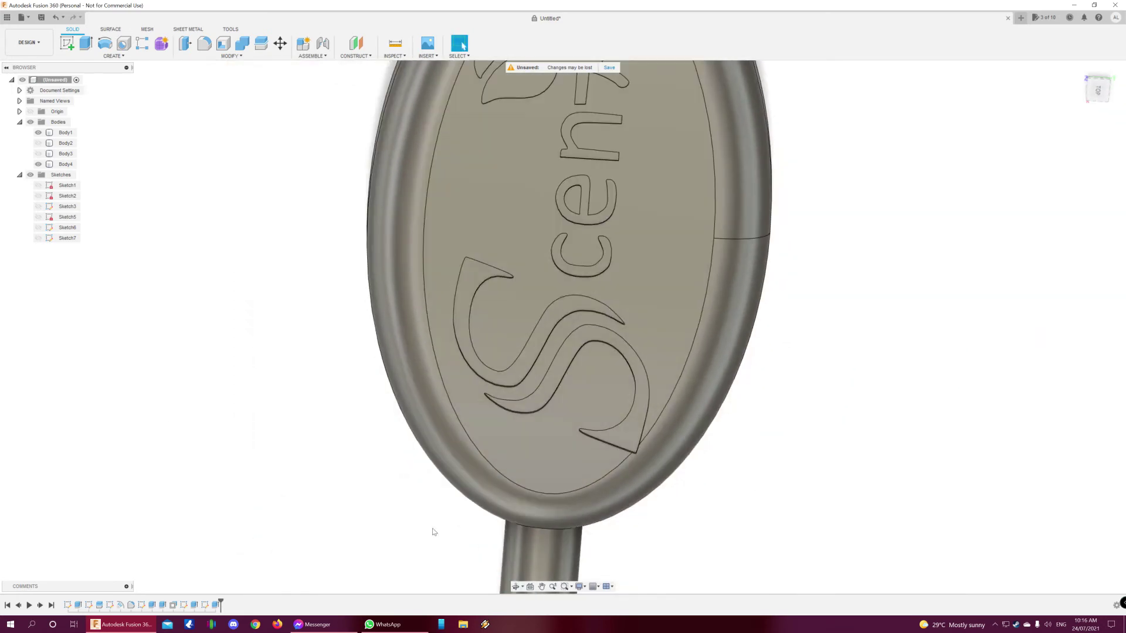
{"action": "middle_click_drag", "start_coordinate": [432, 531], "coordinate": [442, 302]}
{"action": "scroll", "coordinate": [461, 330], "scroll_direction": "down", "scroll_amount": 6}
{"action": "middle_click_drag", "start_coordinate": [339, 297], "coordinate": [603, 340], "text": "shift"}
{"action": "left_click", "coordinate": [679, 356]}
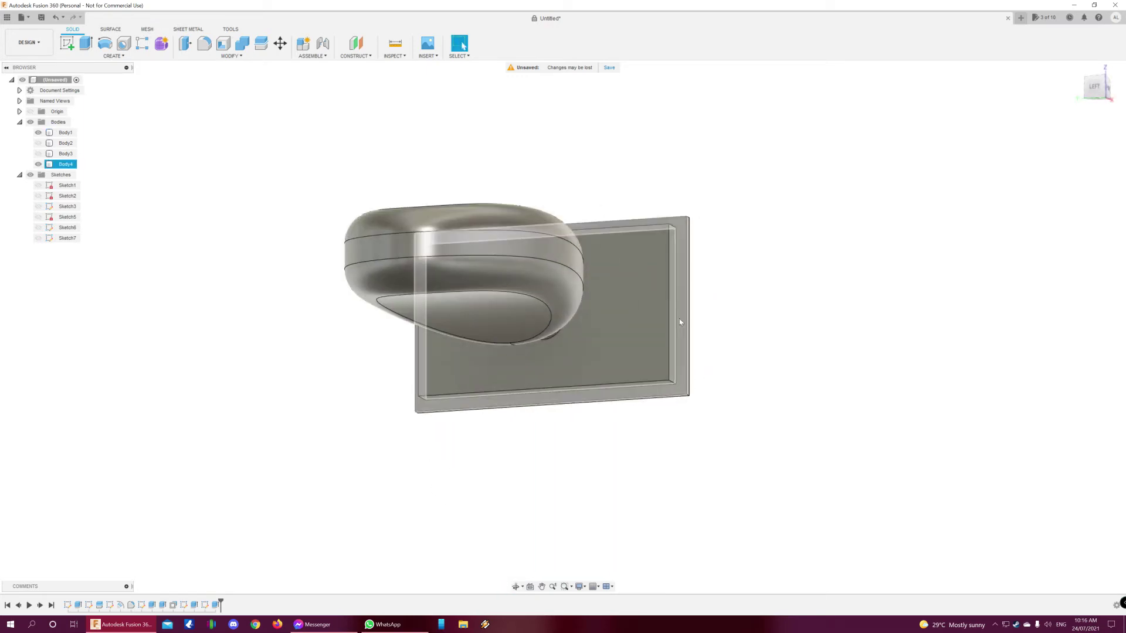
Extrude the border face around the stand's raised base block about 103 mm along the soap model, forming a rectangular sleeve preview
{"action": "left_click", "coordinate": [680, 318]}
{"action": "mouse_move", "coordinate": [769, 358]}
{"action": "middle_mouse_down", "text": "shift"}
{"action": "mouse_move", "coordinate": [783, 374]}
{"action": "mouse_move", "coordinate": [829, 346]}
{"action": "mouse_move", "coordinate": [864, 360]}
{"action": "mouse_move", "coordinate": [800, 377]}
{"action": "mouse_move", "coordinate": [742, 374]}
{"action": "mouse_move", "coordinate": [779, 358]}
{"action": "middle_mouse_up", "text": "shift"}
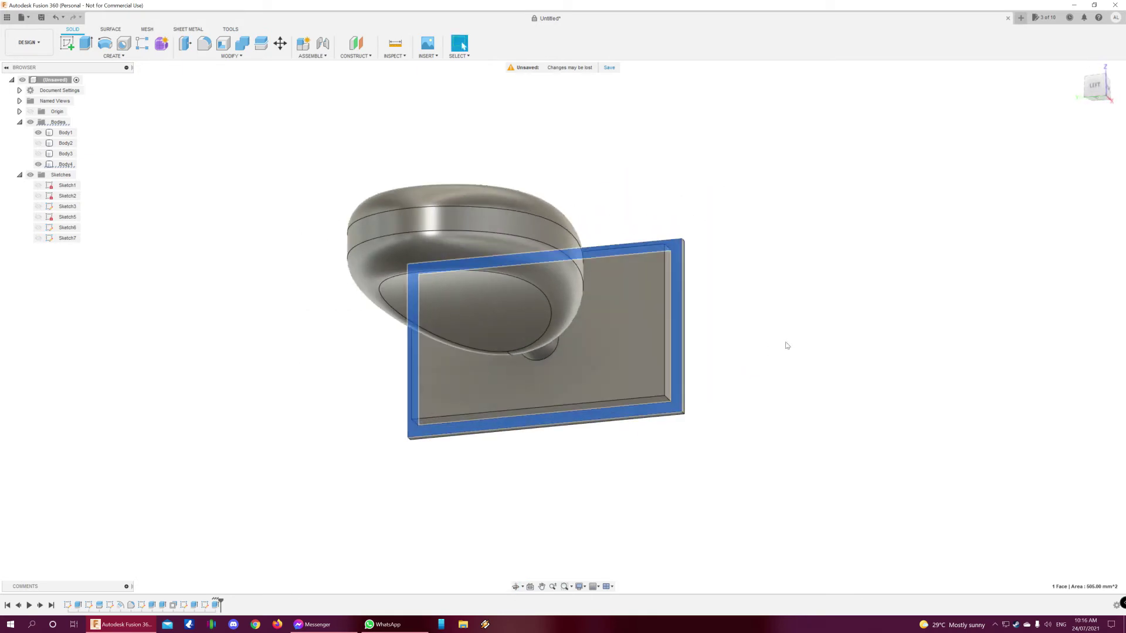
{"action": "left_click", "coordinate": [679, 293]}
{"action": "key", "text": "e"}
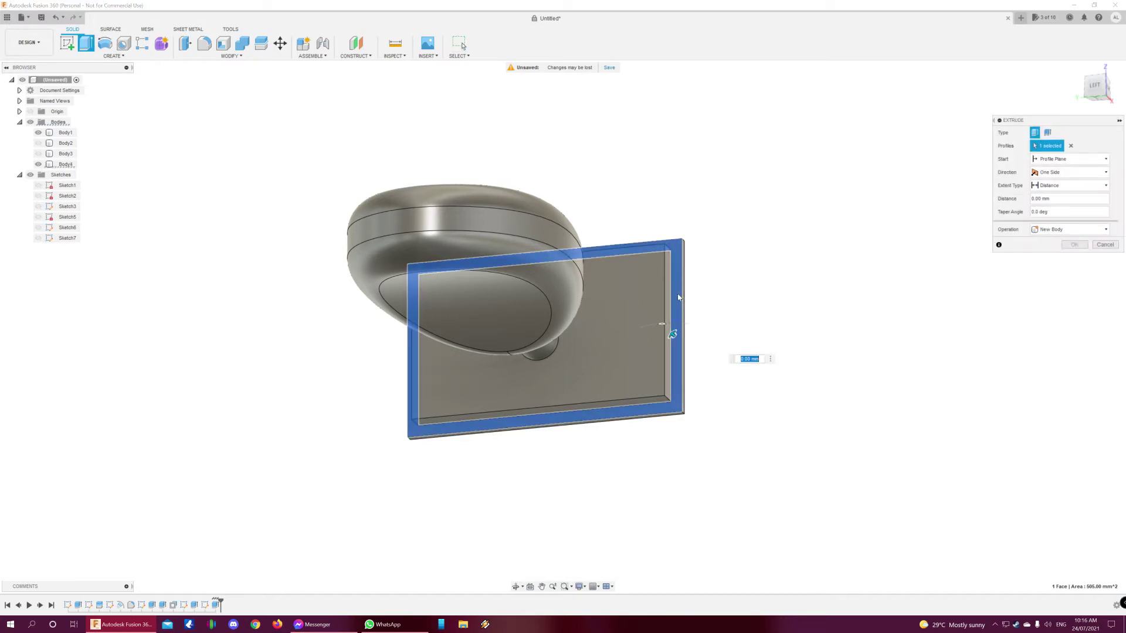
{"action": "middle_click_drag", "start_coordinate": [686, 497], "coordinate": [490, 495], "text": "shift"}
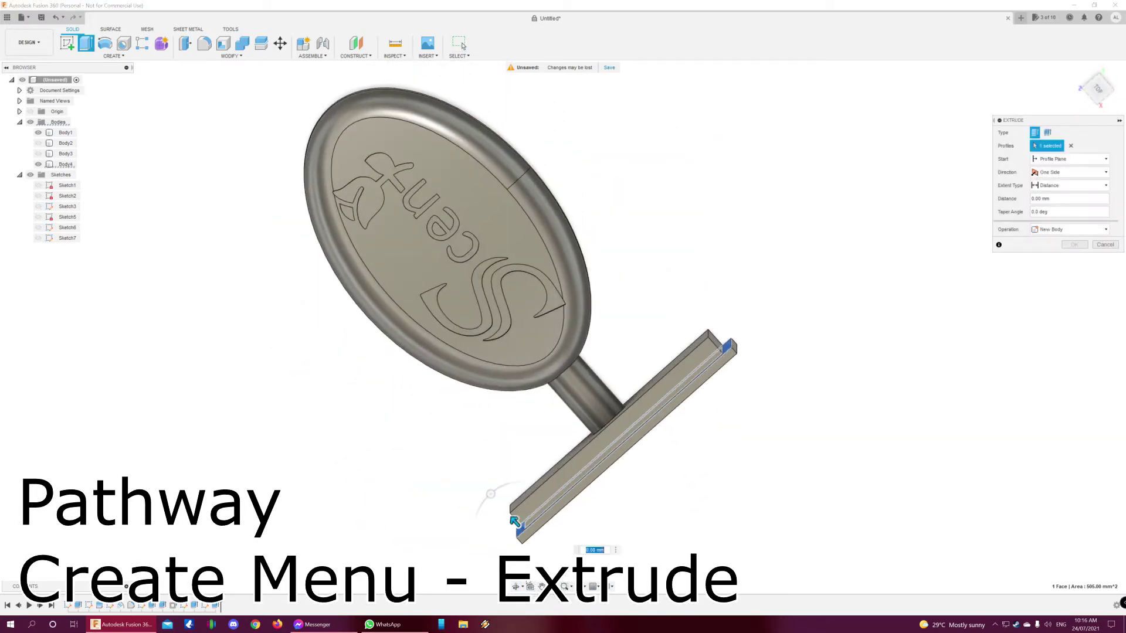
{"action": "middle_click_drag", "start_coordinate": [757, 472], "coordinate": [784, 434], "text": "shift"}
{"action": "left_click_drag", "start_coordinate": [711, 190], "coordinate": [455, 562]}
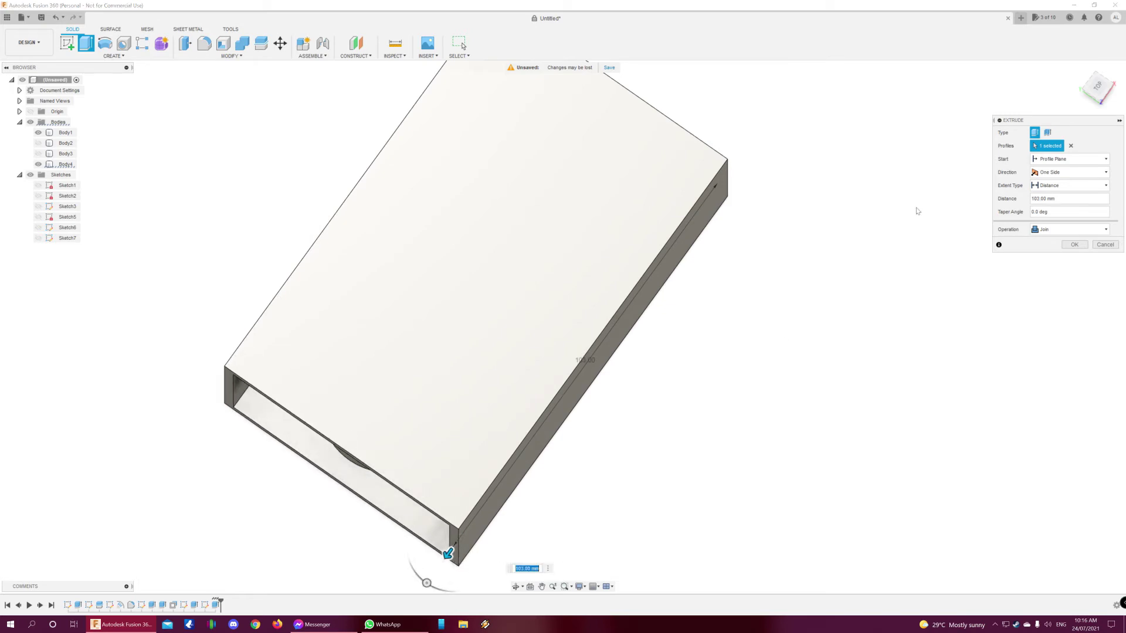
Adjust the border extrusion's distance to 105 mm, extending the sleeve past the soap model's far end
{"action": "left_click", "coordinate": [1092, 99]}
{"action": "middle_click_drag", "start_coordinate": [452, 447], "coordinate": [520, 290]}
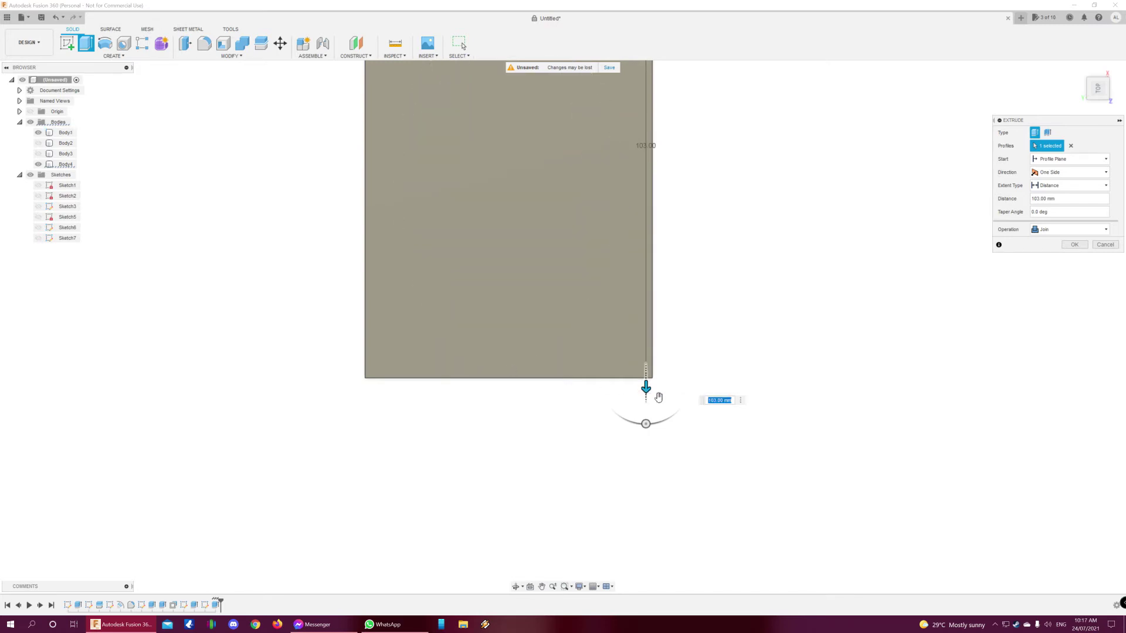
{"action": "left_click_drag", "start_coordinate": [651, 395], "coordinate": [647, 404]}
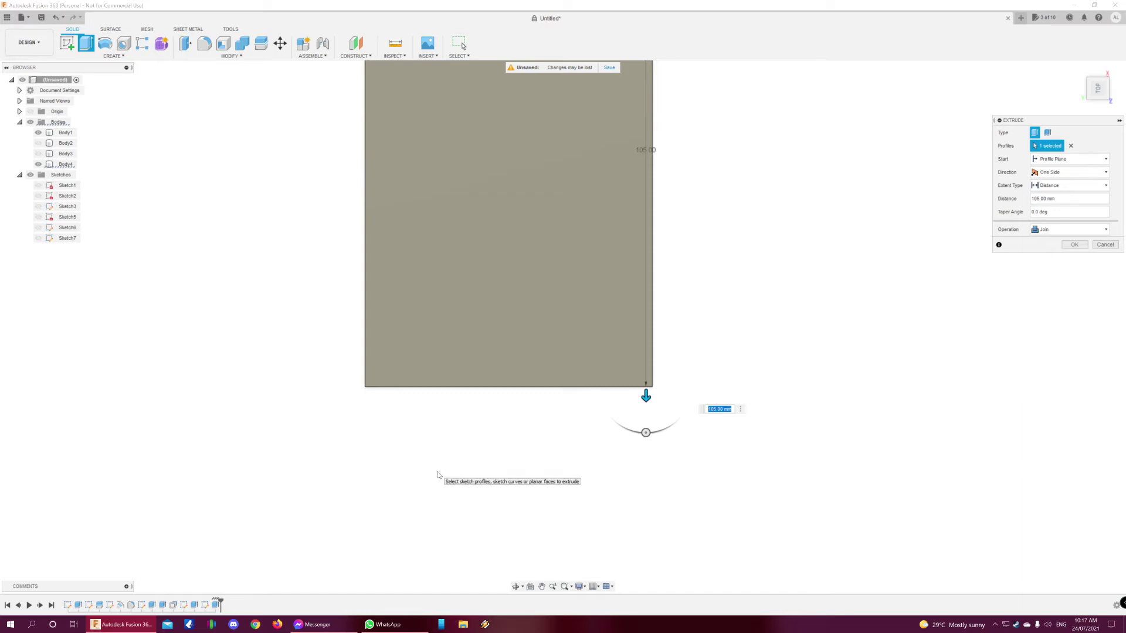
{"action": "middle_click_drag", "start_coordinate": [329, 445], "coordinate": [376, 403], "text": "shift"}
{"action": "middle_click_drag", "start_coordinate": [512, 325], "coordinate": [580, 261], "text": "shift"}
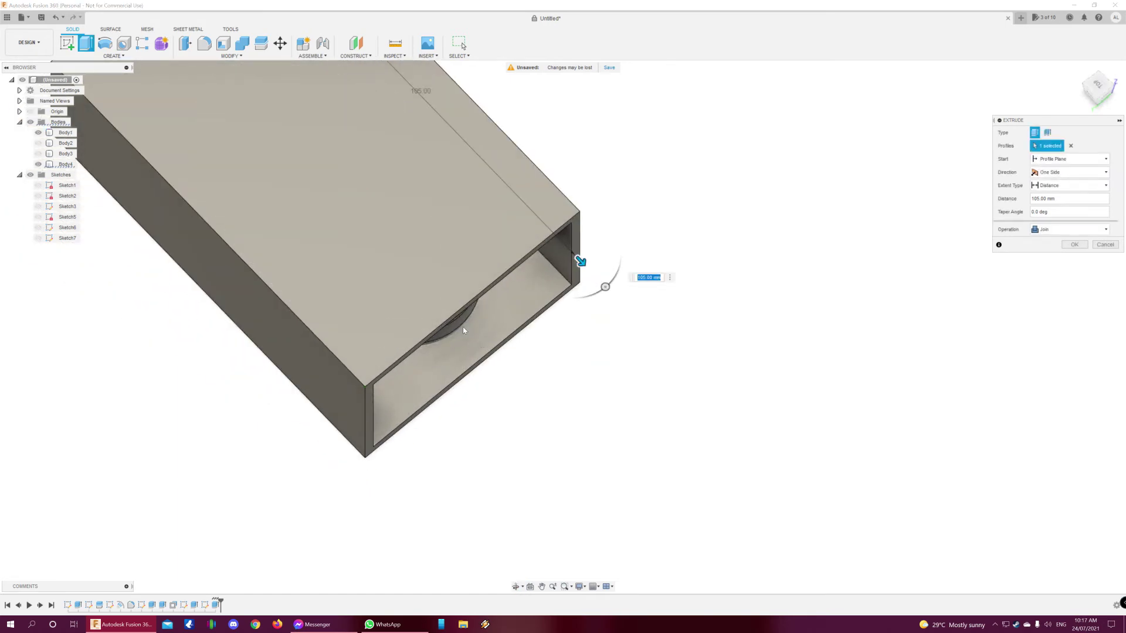
{"action": "left_click", "coordinate": [1094, 89]}
{"action": "left_click_drag", "start_coordinate": [687, 214], "coordinate": [688, 192]}
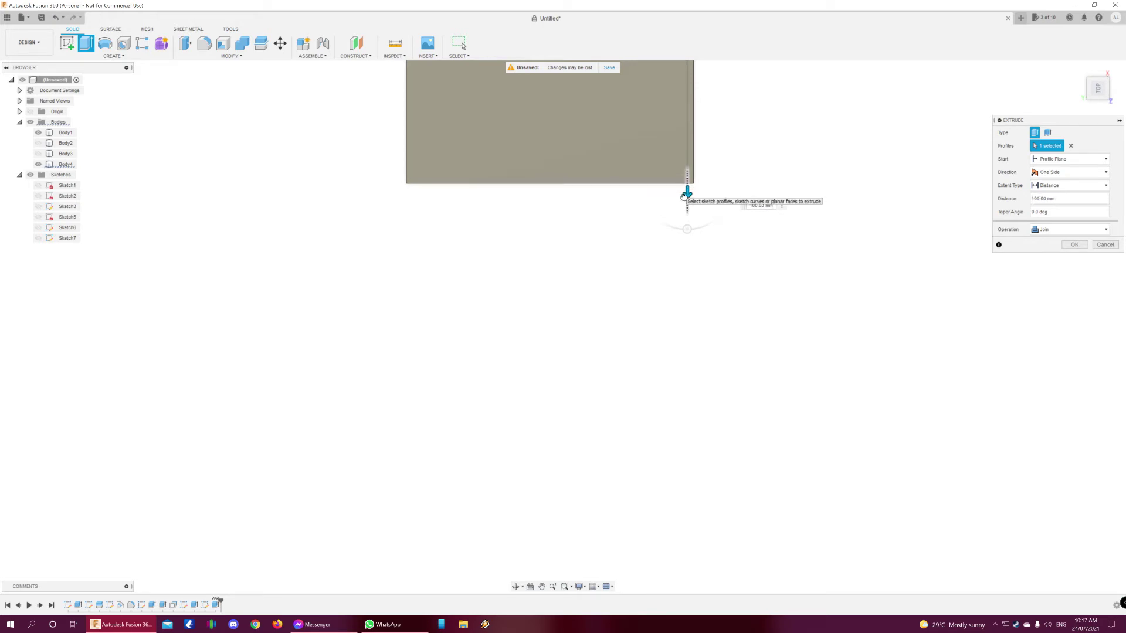
{"action": "left_click_drag", "start_coordinate": [688, 191], "coordinate": [682, 219]}
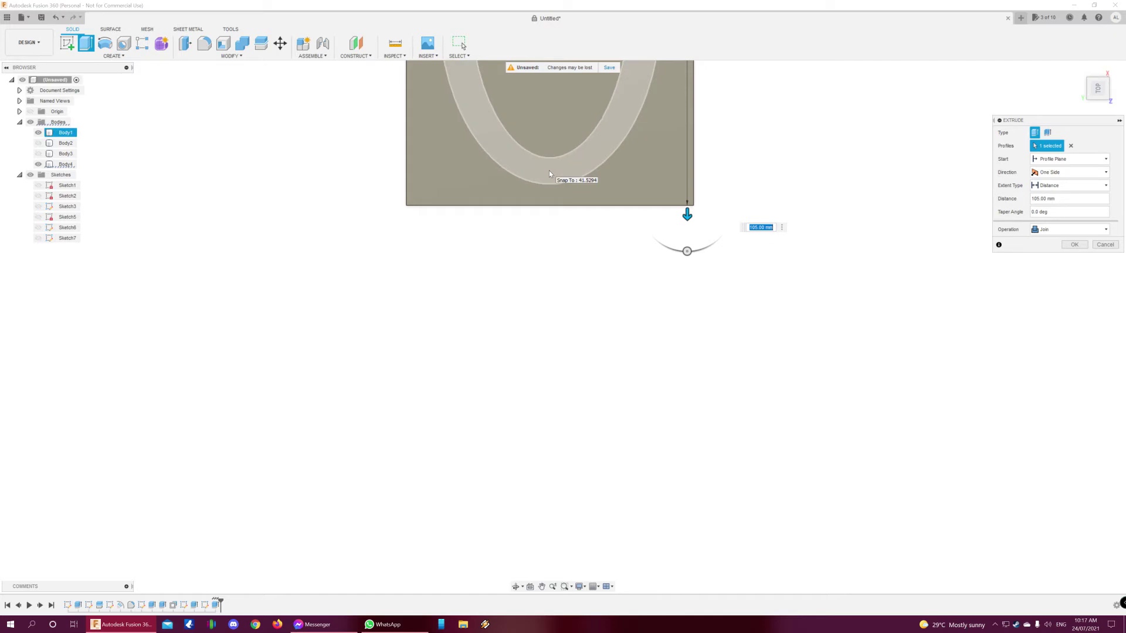
Set the 105 mm sleeve extrusion to create a new body and complete it
{"action": "middle_click_drag", "start_coordinate": [485, 333], "coordinate": [546, 272], "text": "shift"}
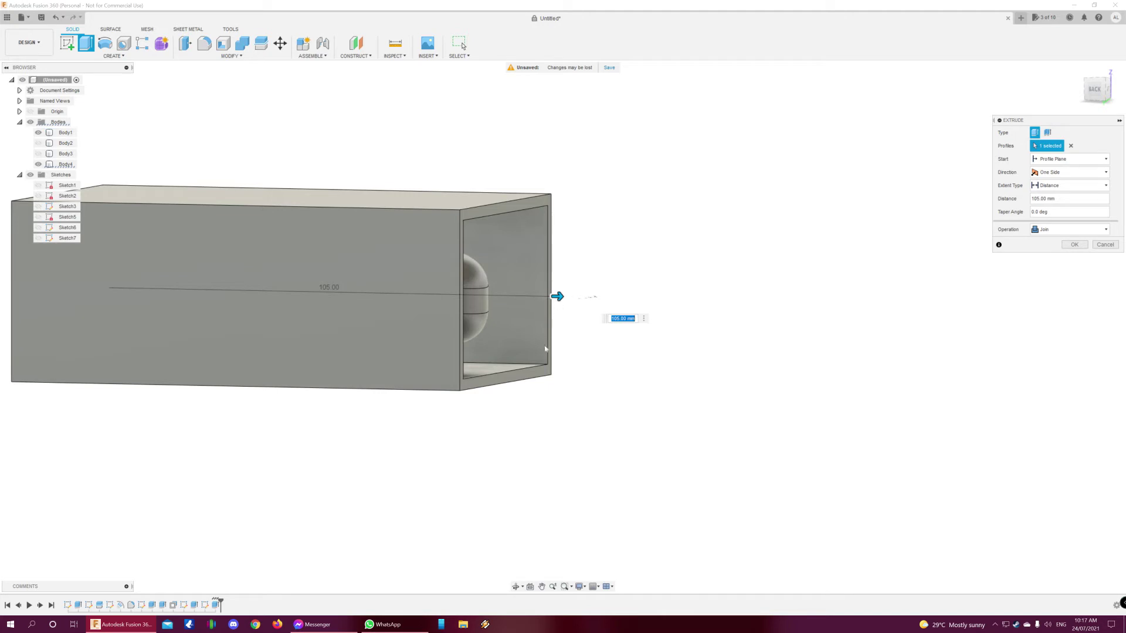
{"action": "middle_click_drag", "start_coordinate": [128, 433], "coordinate": [171, 427], "text": "shift"}
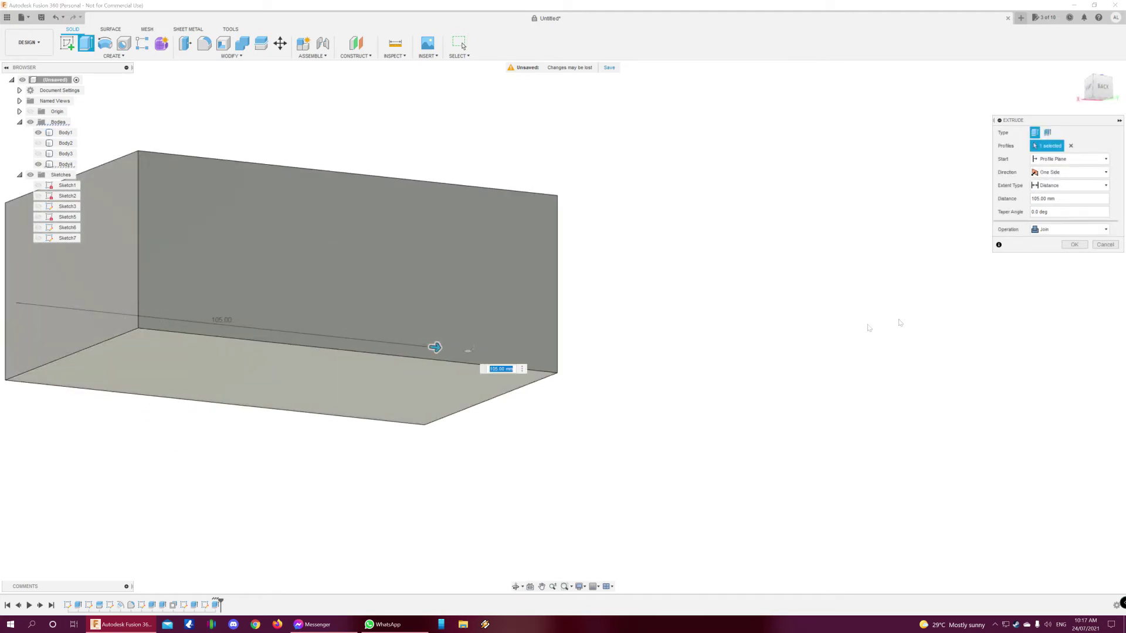
{"action": "left_click", "coordinate": [1061, 229]}
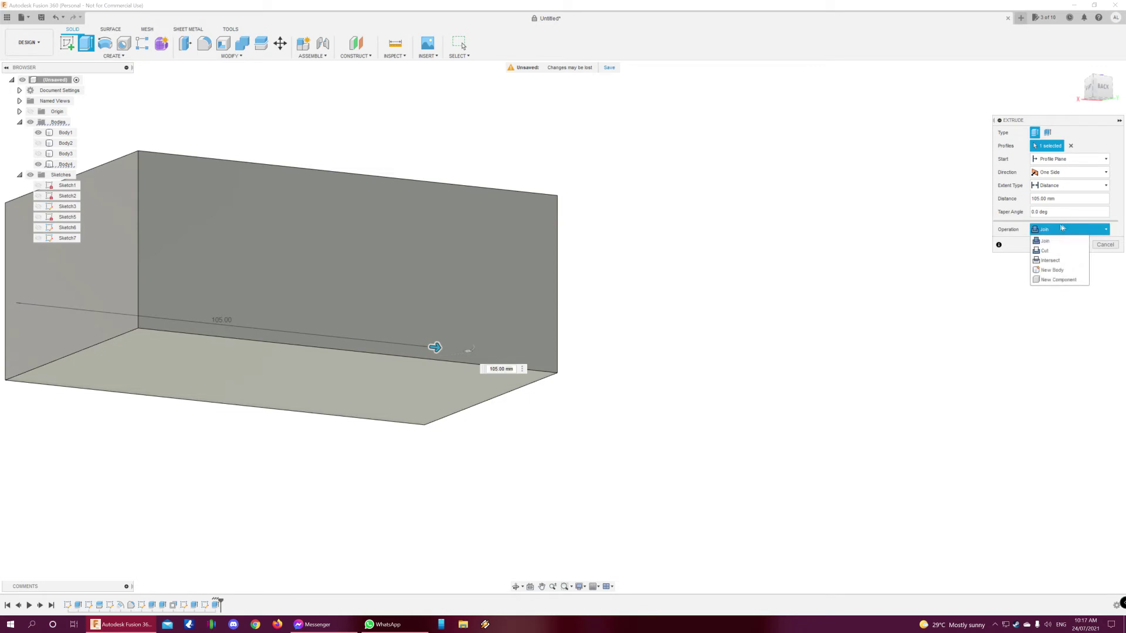
{"action": "left_click", "coordinate": [1046, 271]}
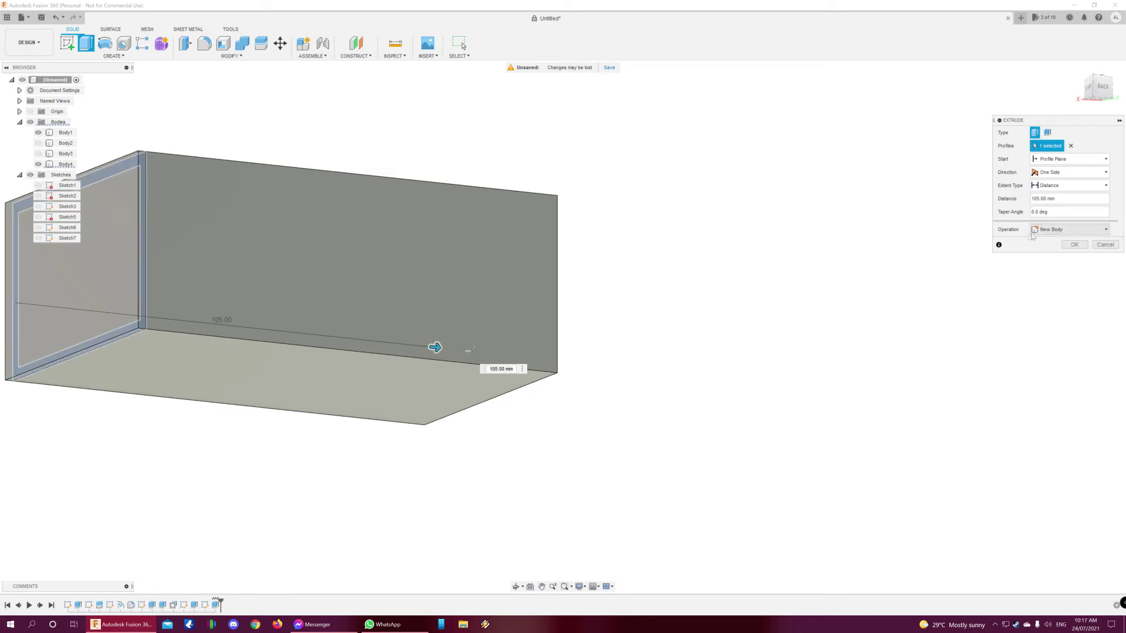
{"action": "left_click", "coordinate": [1074, 245]}
Hide the new sleeve body to expose the soap model and its stand in the top view
{"action": "middle_click_drag", "start_coordinate": [621, 432], "coordinate": [227, 504], "text": "shift"}
{"action": "left_click", "coordinate": [494, 512]}
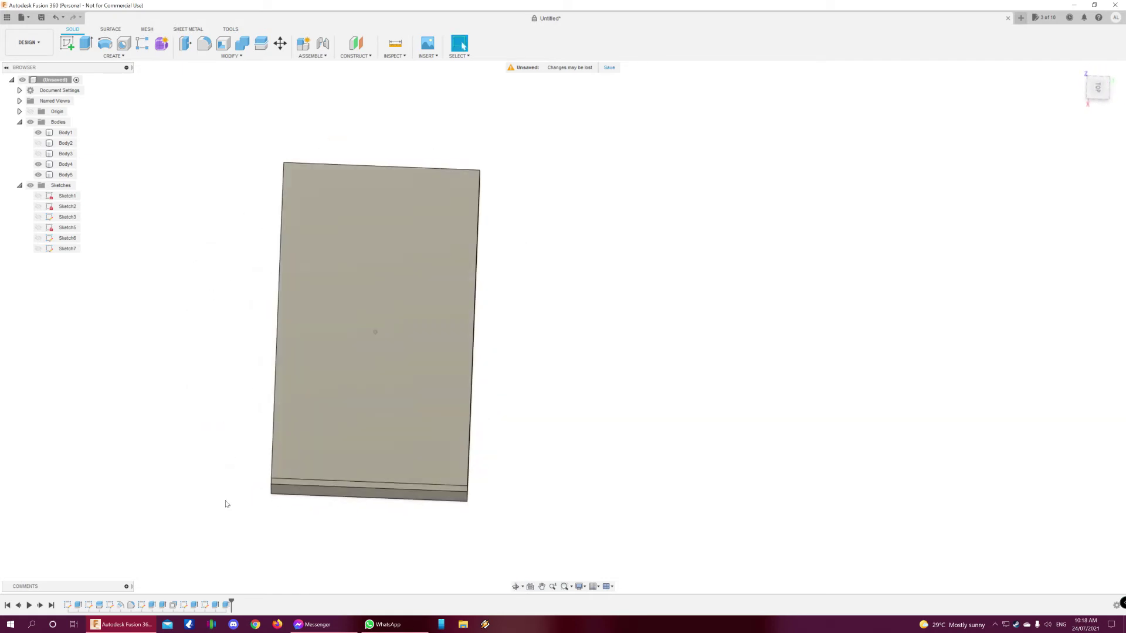
{"action": "middle_click_drag", "start_coordinate": [233, 390], "coordinate": [309, 382]}
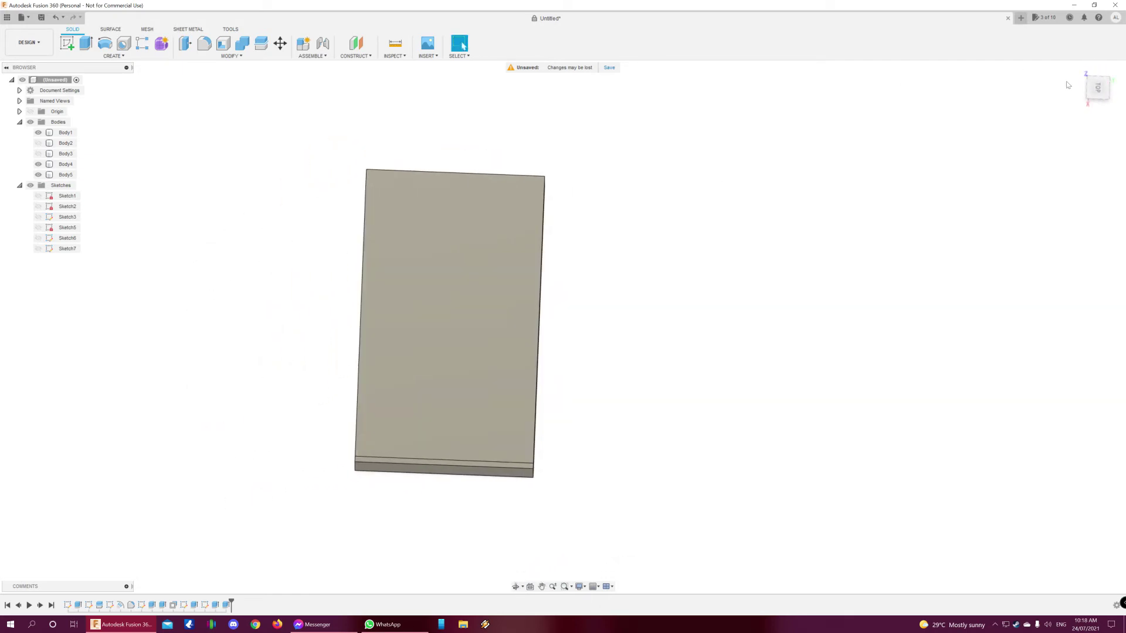
{"action": "left_click", "coordinate": [1096, 95]}
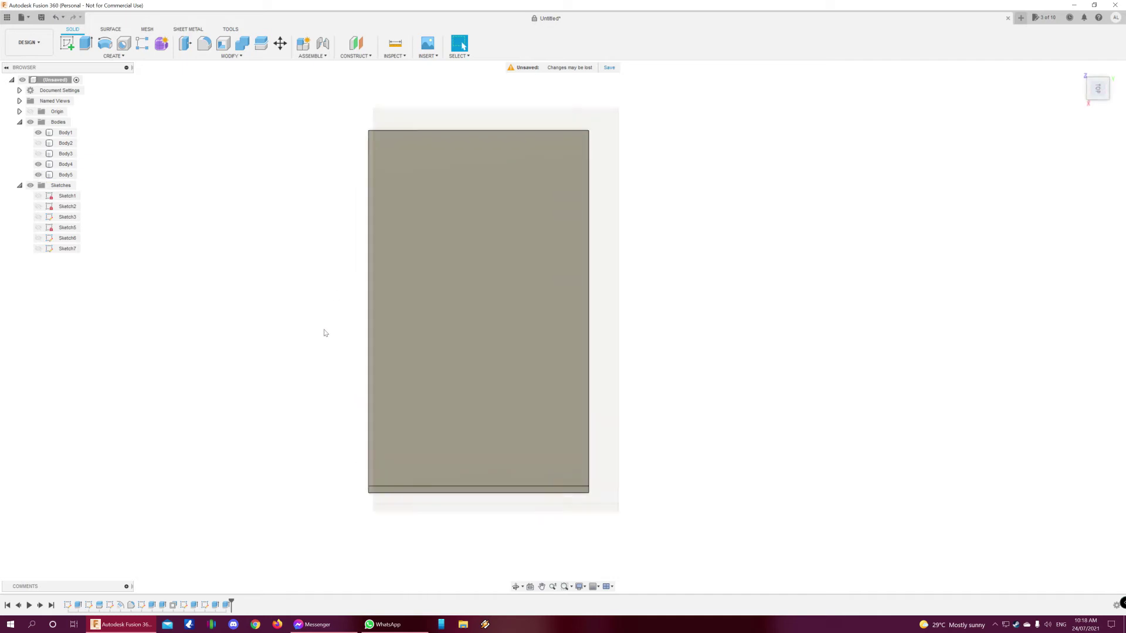
{"action": "left_click", "coordinate": [38, 174]}
{"action": "left_click", "coordinate": [38, 174]}
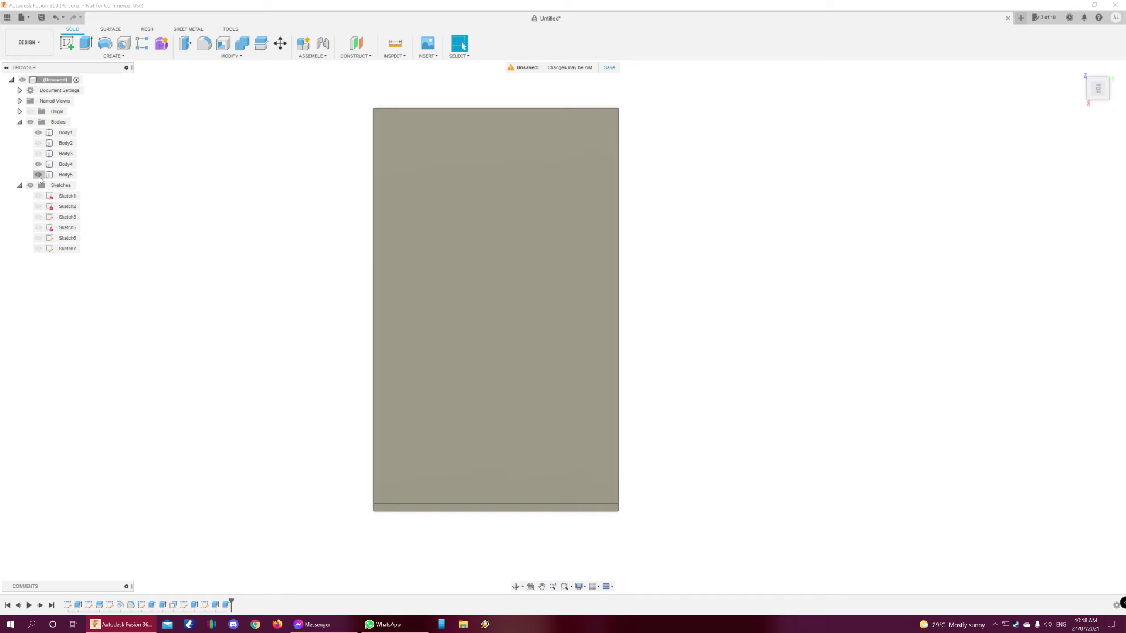
{"action": "left_click", "coordinate": [38, 175]}
{"action": "left_click", "coordinate": [38, 174]}
{"action": "left_click", "coordinate": [38, 174]}
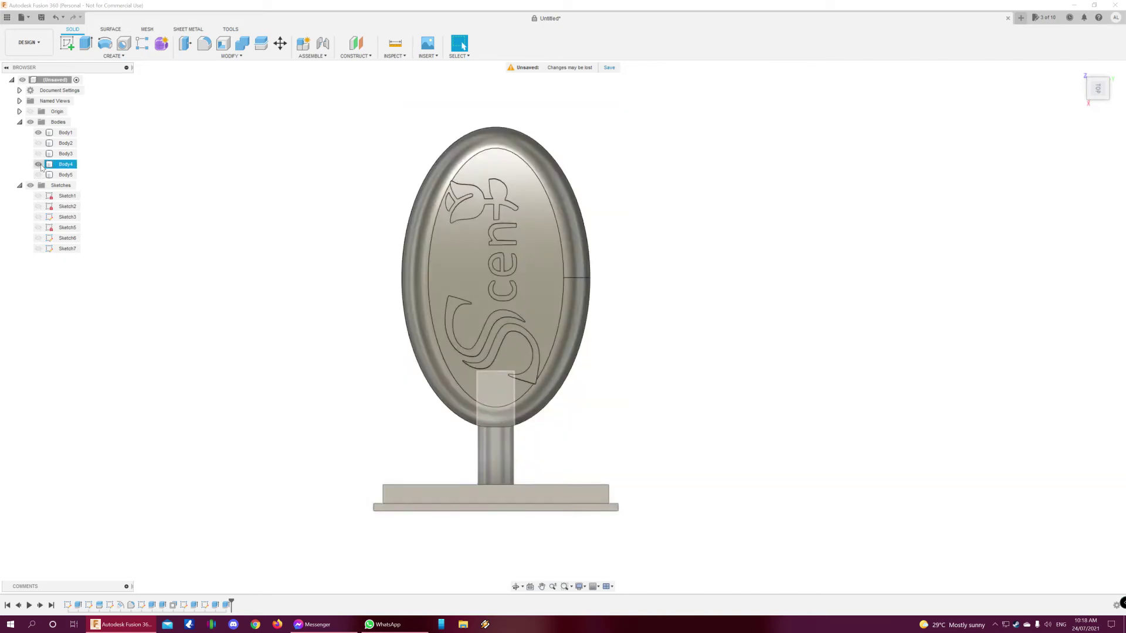
Check the soap model and the stand separately by toggling each body's visibility, and examine them together at an angle
{"action": "left_click", "coordinate": [38, 164]}
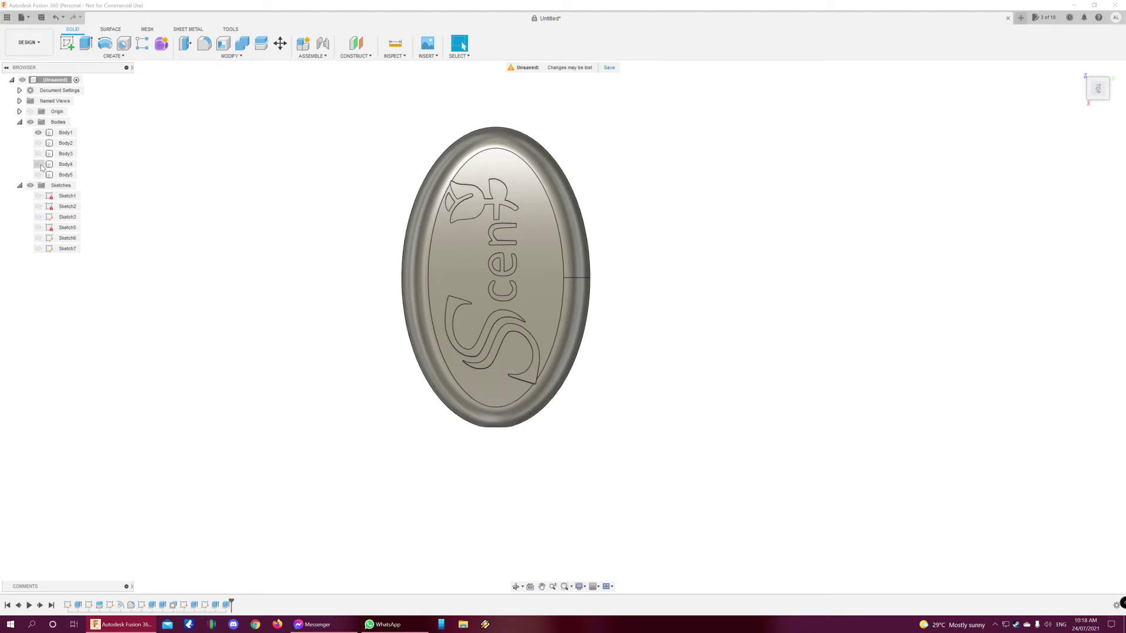
{"action": "left_click", "coordinate": [38, 164]}
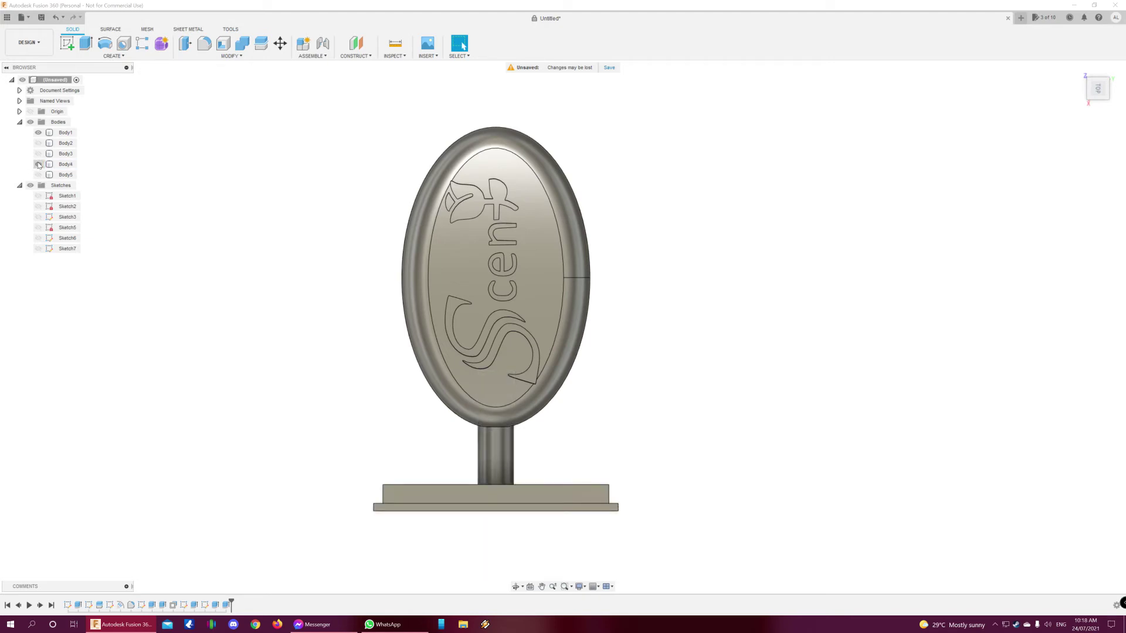
{"action": "left_click", "coordinate": [38, 133]}
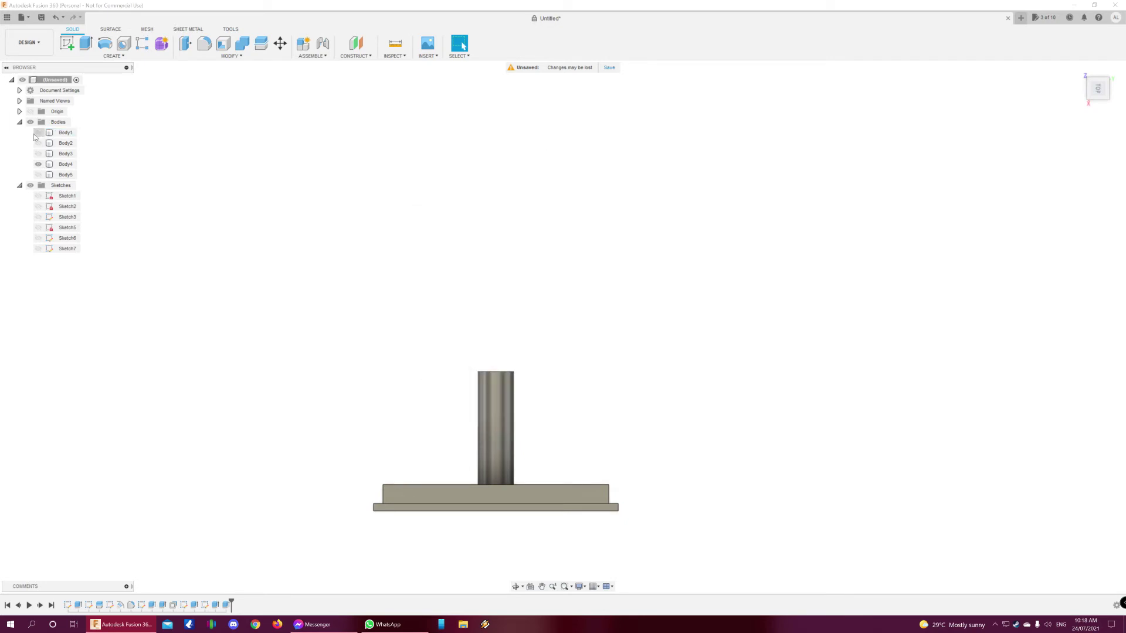
{"action": "left_click", "coordinate": [38, 133]}
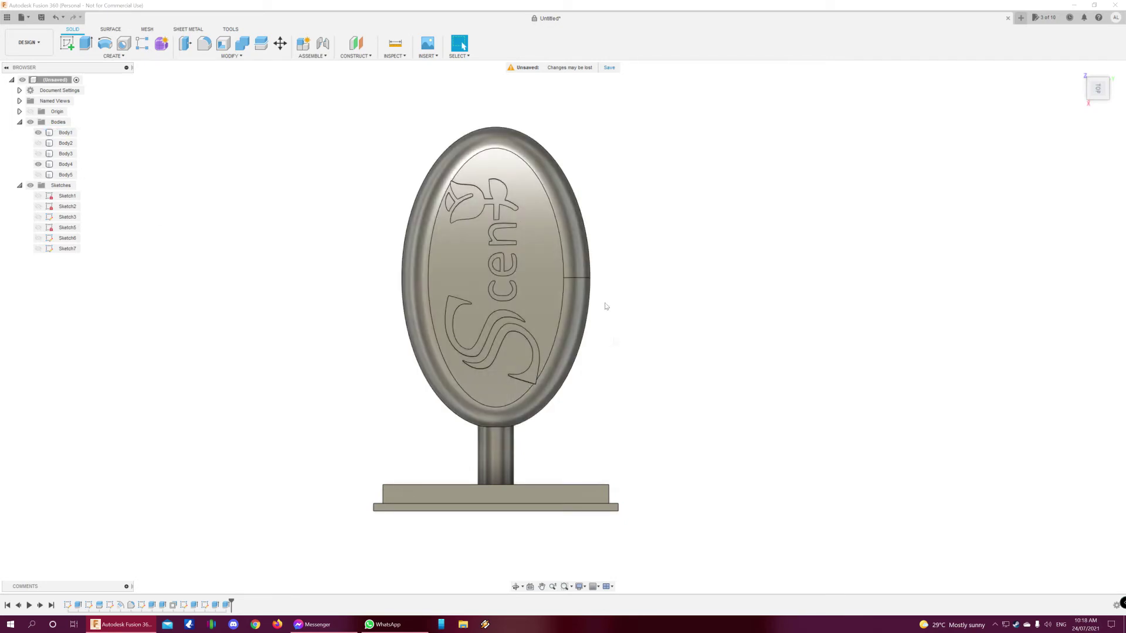
{"action": "left_click", "coordinate": [491, 371]}
{"action": "middle_click_drag", "start_coordinate": [256, 367], "coordinate": [268, 377], "text": "shift"}
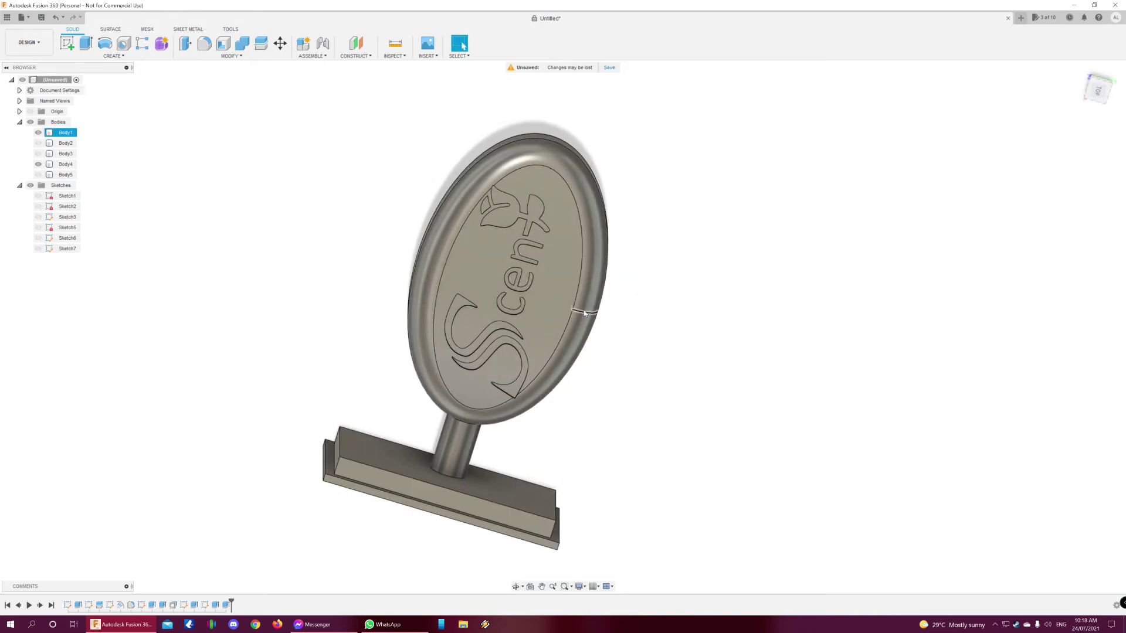
{"action": "scroll", "coordinate": [303, 411], "scroll_direction": "up", "scroll_amount": 3}
{"action": "scroll", "coordinate": [298, 420], "scroll_direction": "down", "scroll_amount": 2}
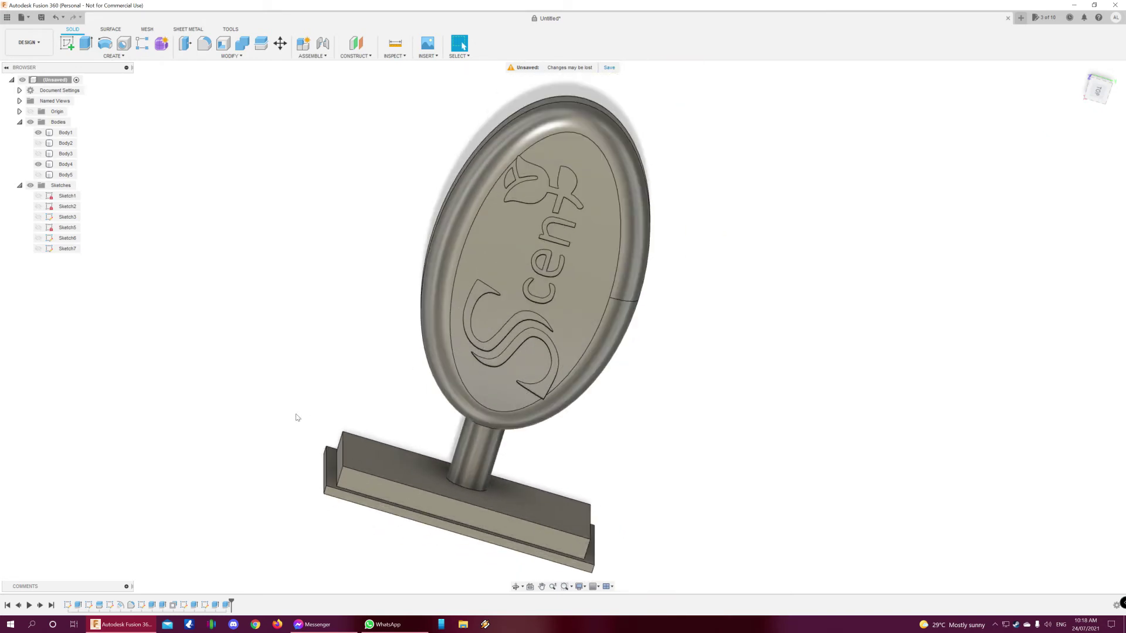
Offset all four side faces of the stand's raised base block inward by -0.10 mm for clearance inside the sleeve
{"action": "left_click", "coordinate": [472, 453]}
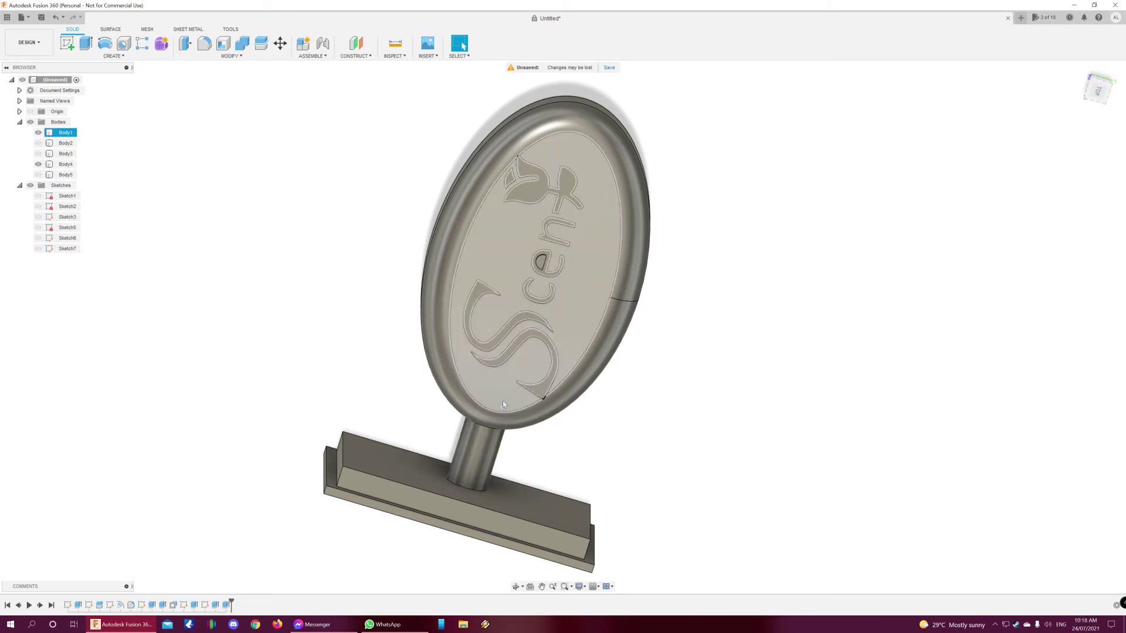
{"action": "left_click", "coordinate": [376, 519]}
{"action": "mouse_move", "coordinate": [376, 519]}
{"action": "middle_mouse_down", "text": "shift"}
{"action": "mouse_move", "coordinate": [205, 501]}
{"action": "mouse_move", "coordinate": [216, 520]}
{"action": "mouse_move", "coordinate": [291, 445]}
{"action": "middle_mouse_up", "text": "shift"}
{"action": "left_click", "coordinate": [291, 445], "text": "ctrl"}
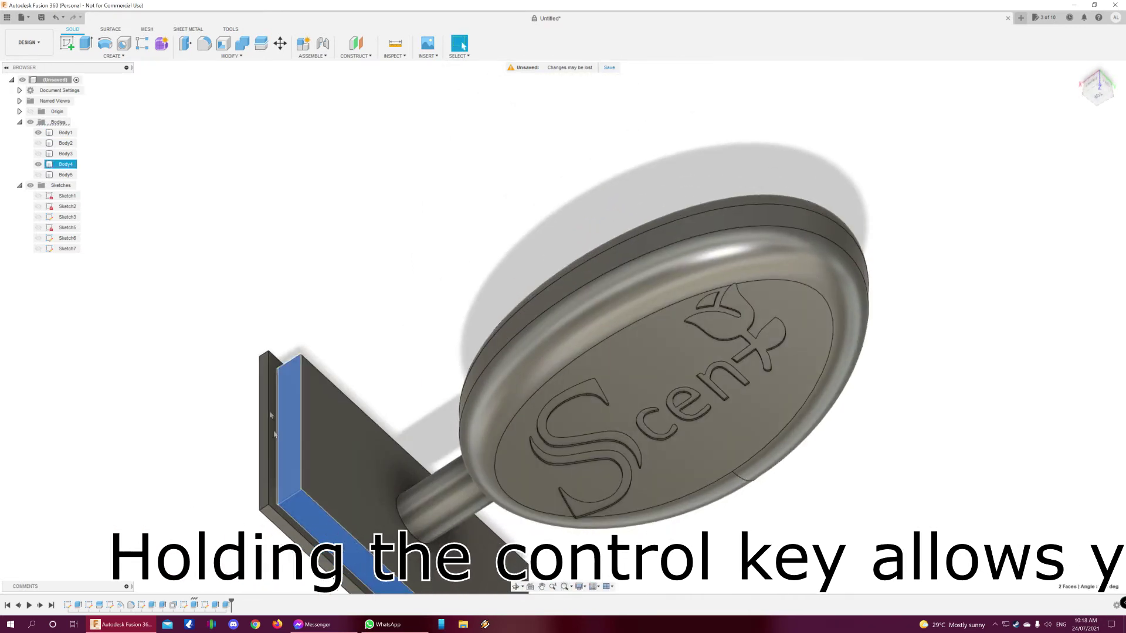
{"action": "middle_click_drag", "start_coordinate": [239, 310], "coordinate": [305, 332], "text": "shift"}
{"action": "left_click", "coordinate": [335, 300], "text": "ctrl"}
{"action": "middle_click_drag", "start_coordinate": [341, 143], "coordinate": [251, 267], "text": "shift"}
{"action": "left_click", "coordinate": [443, 139], "text": "ctrl"}
{"action": "key", "text": "F6"}
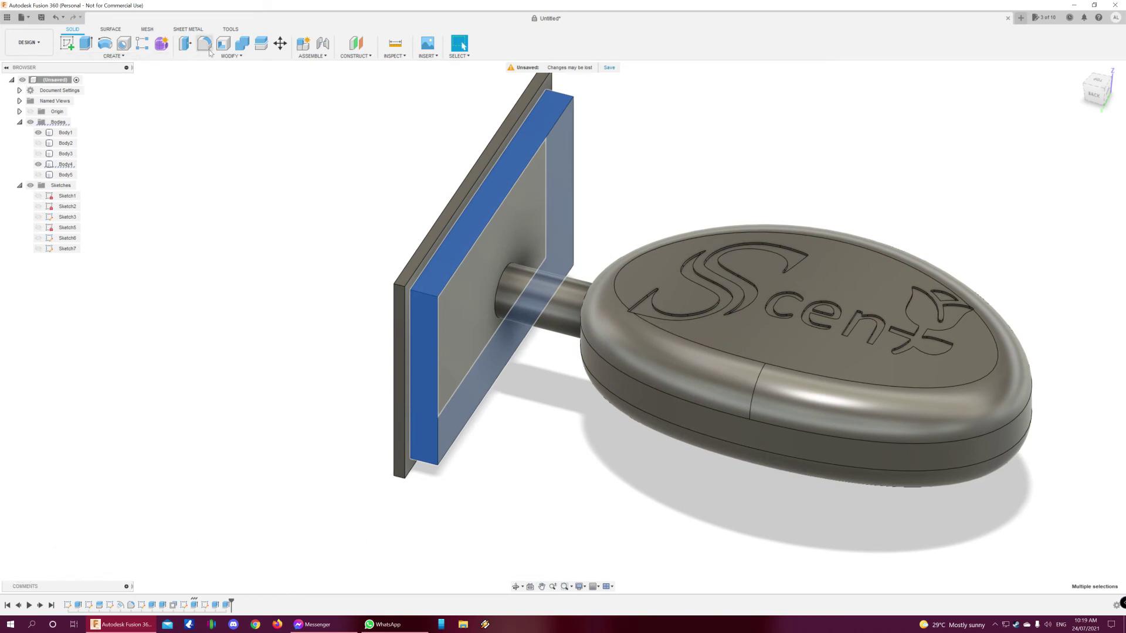
{"action": "left_click", "coordinate": [226, 56]}
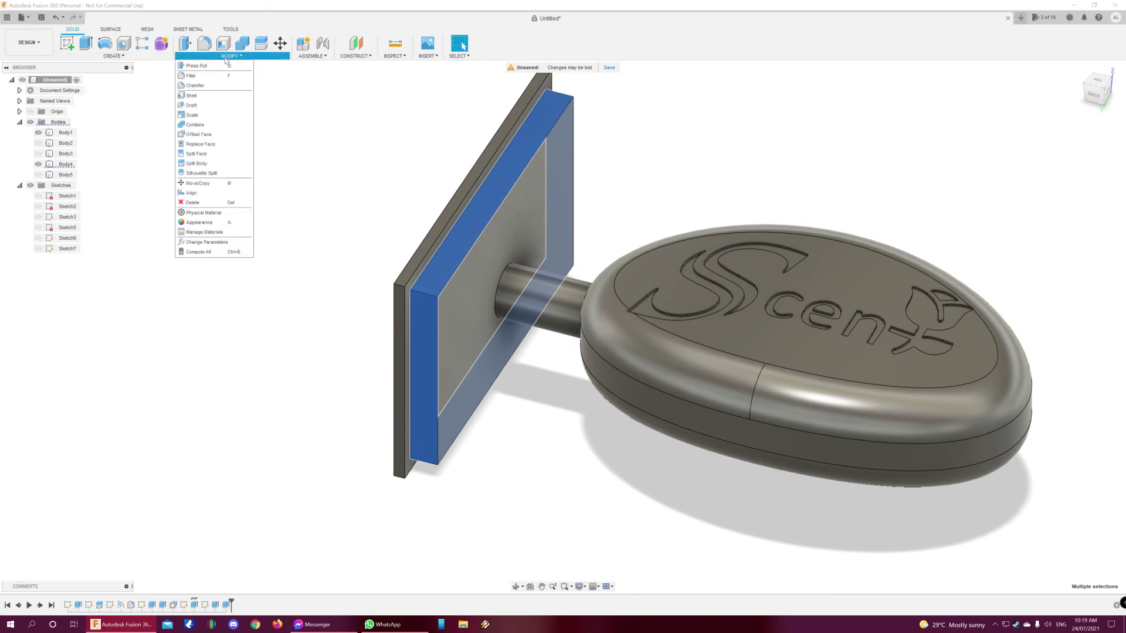
{"action": "left_click", "coordinate": [199, 134]}
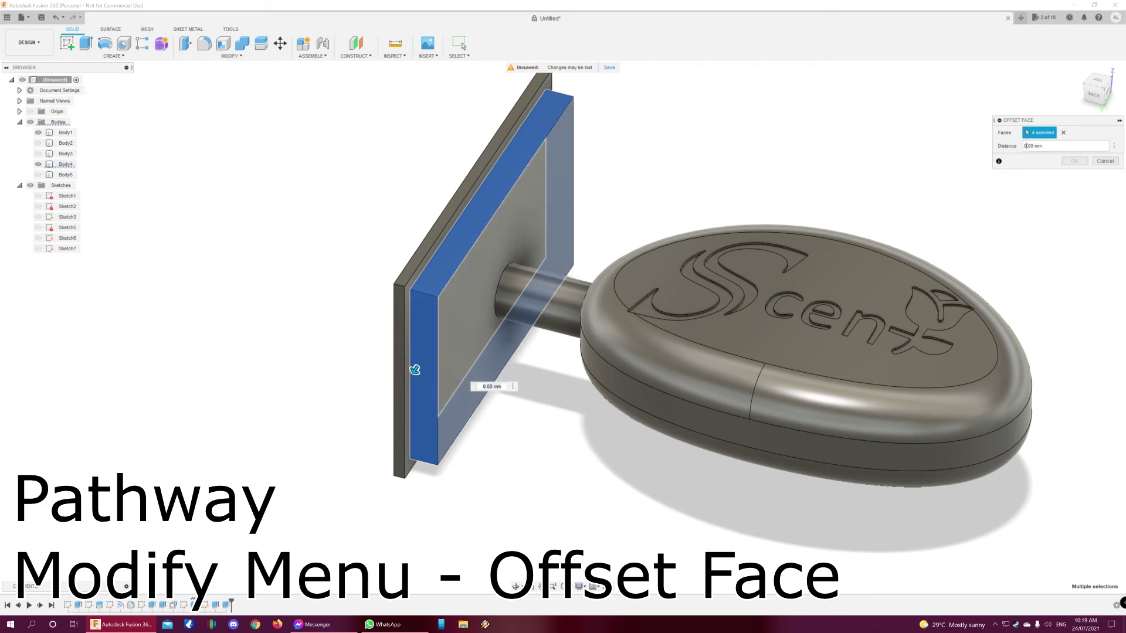
{"action": "type", "text": "-"}
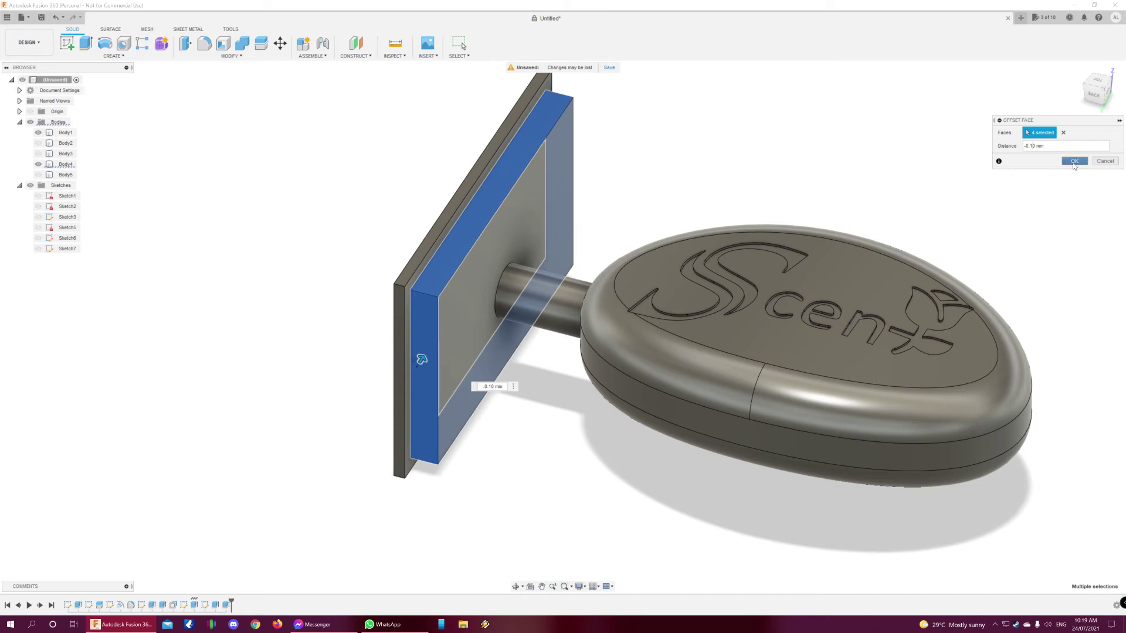
{"action": "left_click", "coordinate": [1074, 162]}
Show the sleeve body again and inspect the clearance gap around the stand's raised block and the sleeve's outside
{"action": "middle_click_drag", "start_coordinate": [315, 426], "coordinate": [251, 413], "text": "shift"}
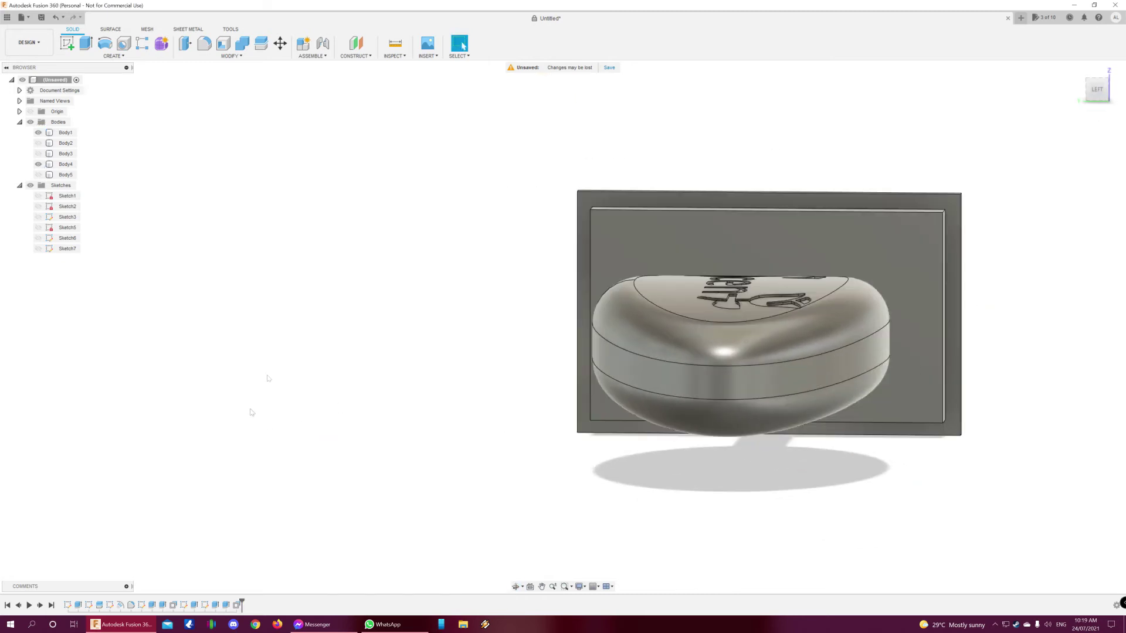
{"action": "left_click", "coordinate": [38, 176]}
{"action": "middle_click_drag", "start_coordinate": [458, 349], "coordinate": [465, 346], "text": "shift"}
{"action": "scroll", "coordinate": [606, 271], "scroll_direction": "up", "scroll_amount": 4}
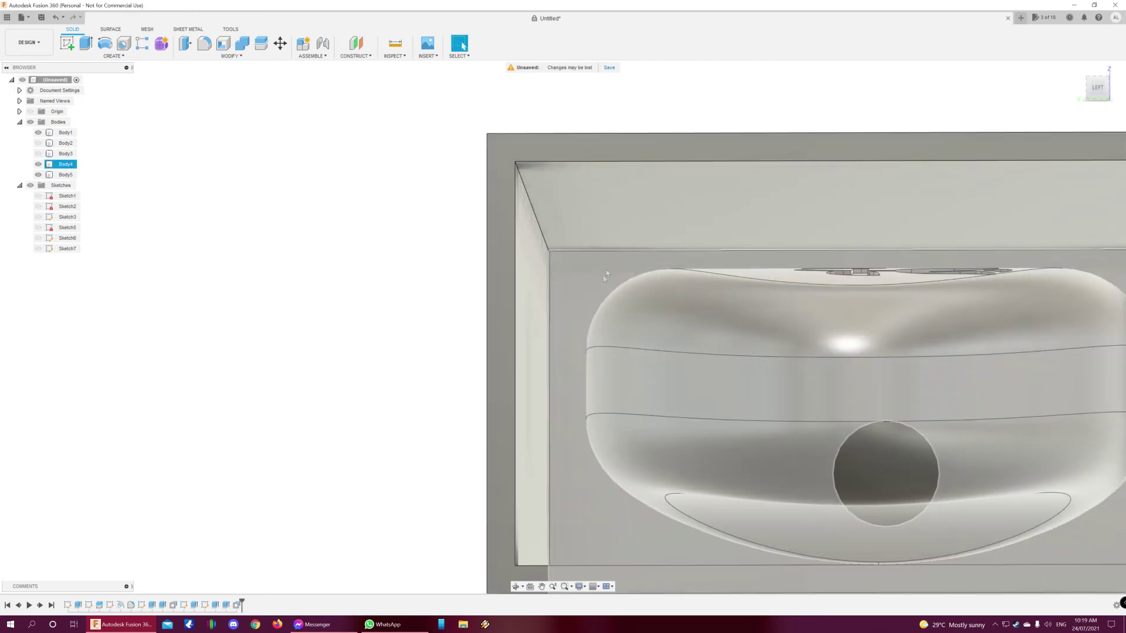
{"action": "scroll", "coordinate": [606, 272], "scroll_direction": "up", "scroll_amount": 5}
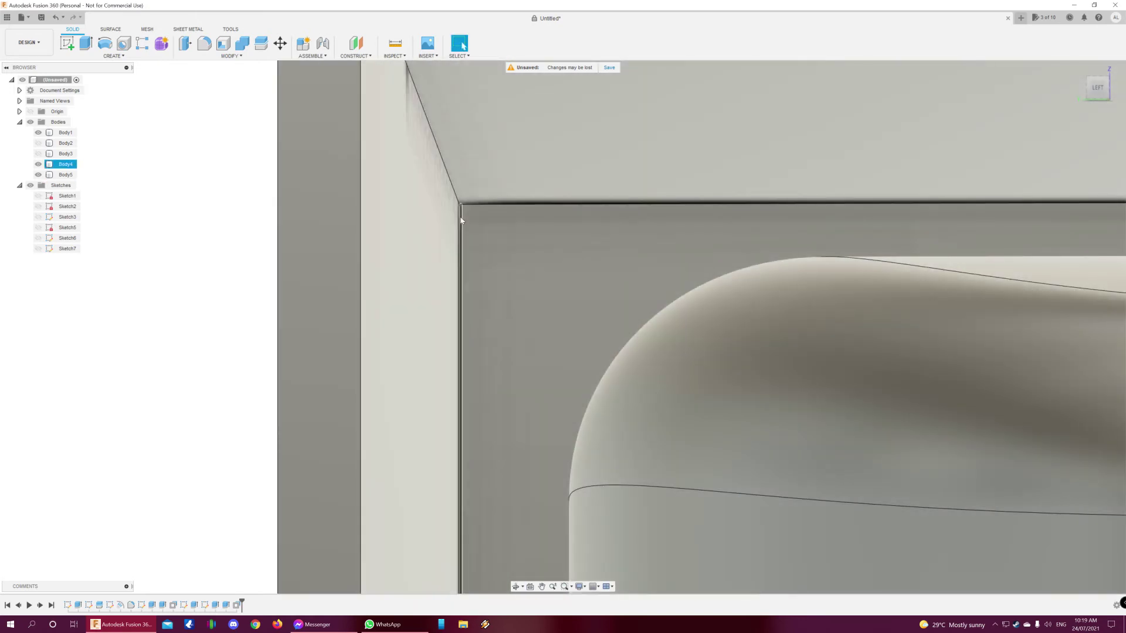
{"action": "scroll", "coordinate": [580, 343], "scroll_direction": "down", "scroll_amount": 10}
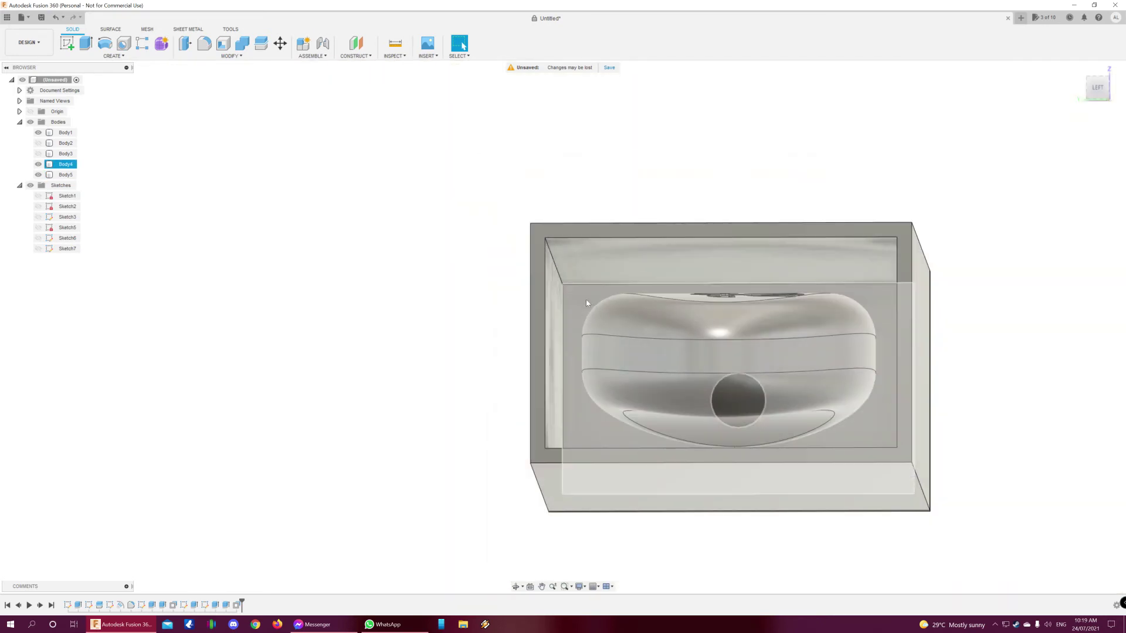
{"action": "left_click", "coordinate": [445, 438]}
{"action": "middle_click_drag", "start_coordinate": [445, 438], "coordinate": [805, 261], "text": "shift"}
{"action": "middle_click_drag", "start_coordinate": [758, 304], "coordinate": [390, 291], "text": "shift"}
{"action": "middle_click_drag", "start_coordinate": [267, 334], "coordinate": [359, 311], "text": "shift"}
{"action": "left_click", "coordinate": [531, 253]}
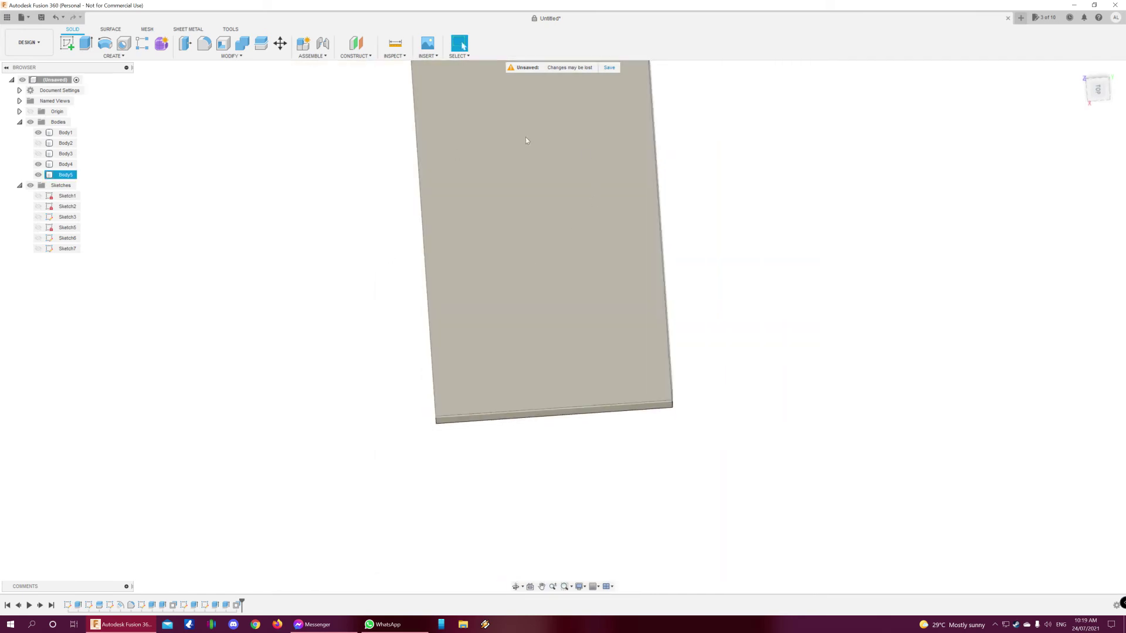
Hide the sleeve and the stand, and examine the peg hole in the end of the soap model
{"action": "left_click", "coordinate": [36, 175]}
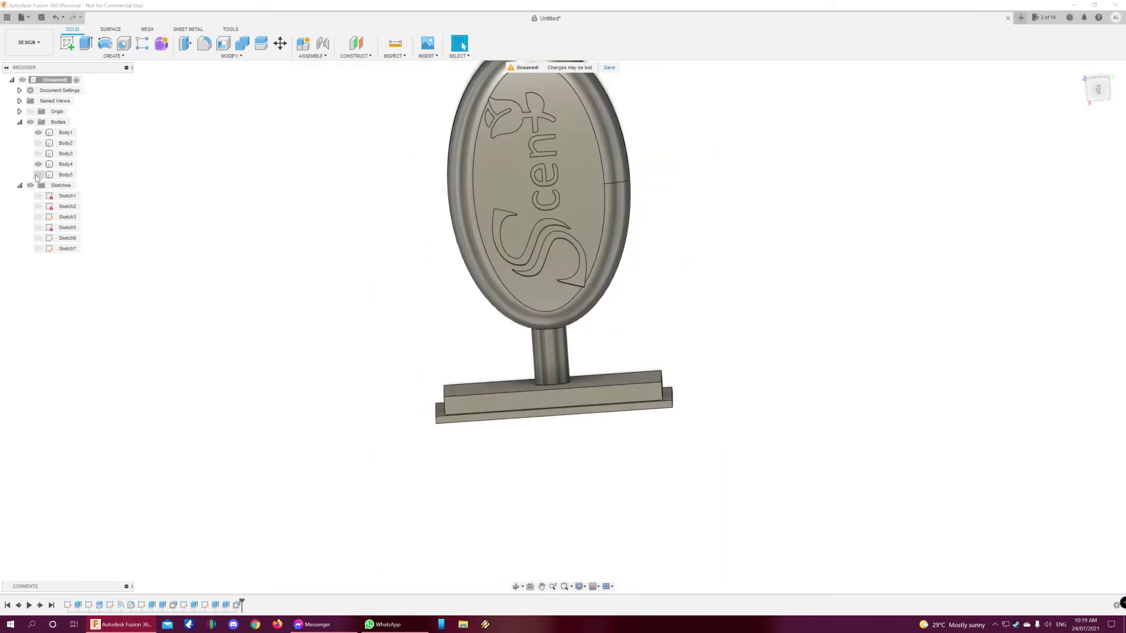
{"action": "scroll", "coordinate": [264, 235], "scroll_direction": "down", "scroll_amount": 2}
{"action": "middle_click_drag", "start_coordinate": [355, 193], "coordinate": [417, 258]}
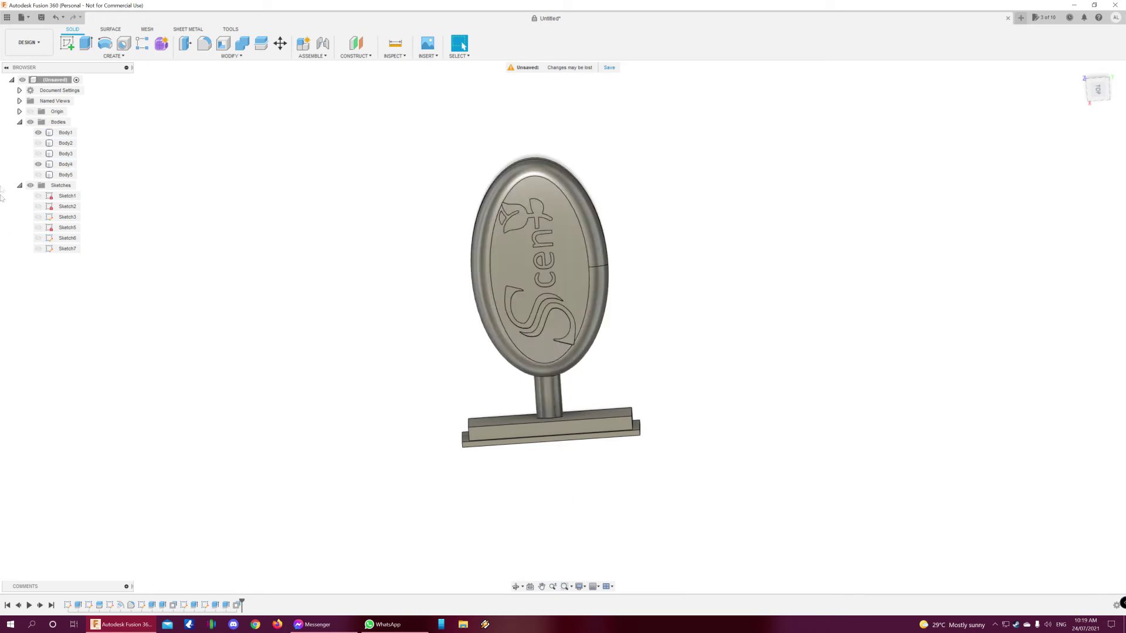
{"action": "left_click", "coordinate": [38, 164]}
{"action": "middle_click_drag", "start_coordinate": [455, 467], "coordinate": [655, 339], "text": "shift"}
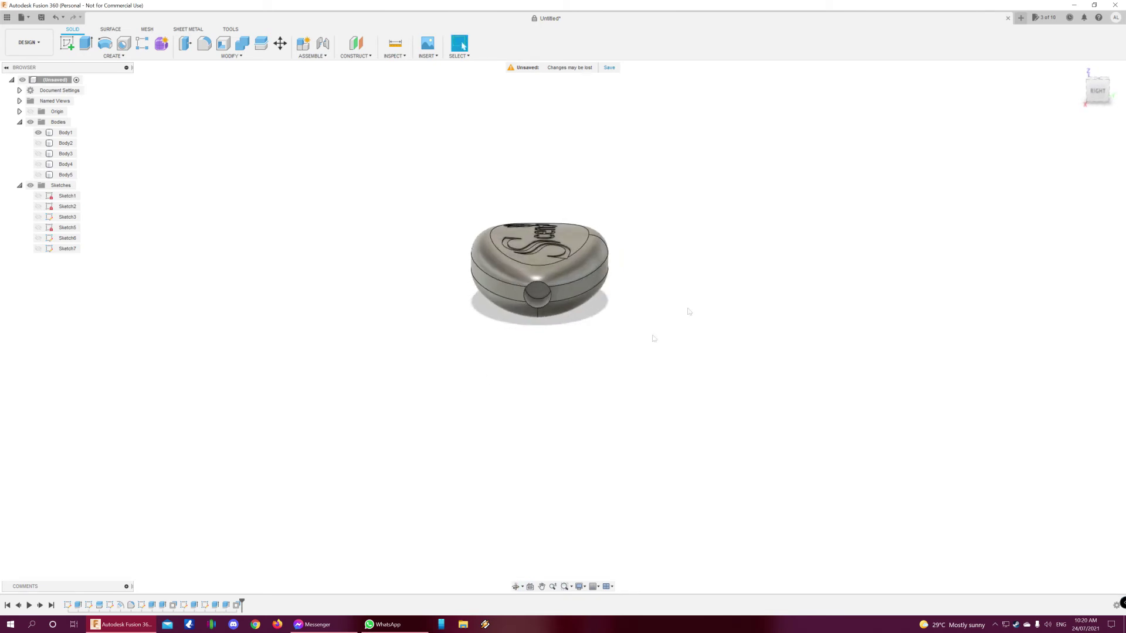
{"action": "left_click", "coordinate": [551, 267]}
{"action": "middle_click_drag", "start_coordinate": [435, 295], "coordinate": [433, 330], "text": "shift"}
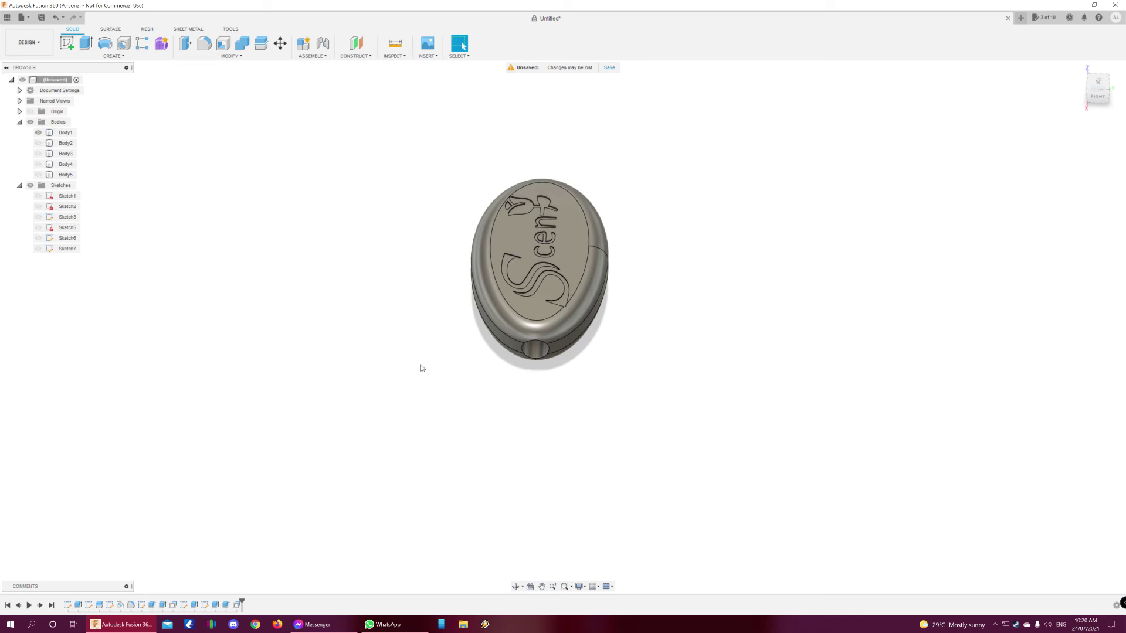
{"action": "middle_click_drag", "start_coordinate": [420, 369], "coordinate": [459, 319], "text": "shift"}
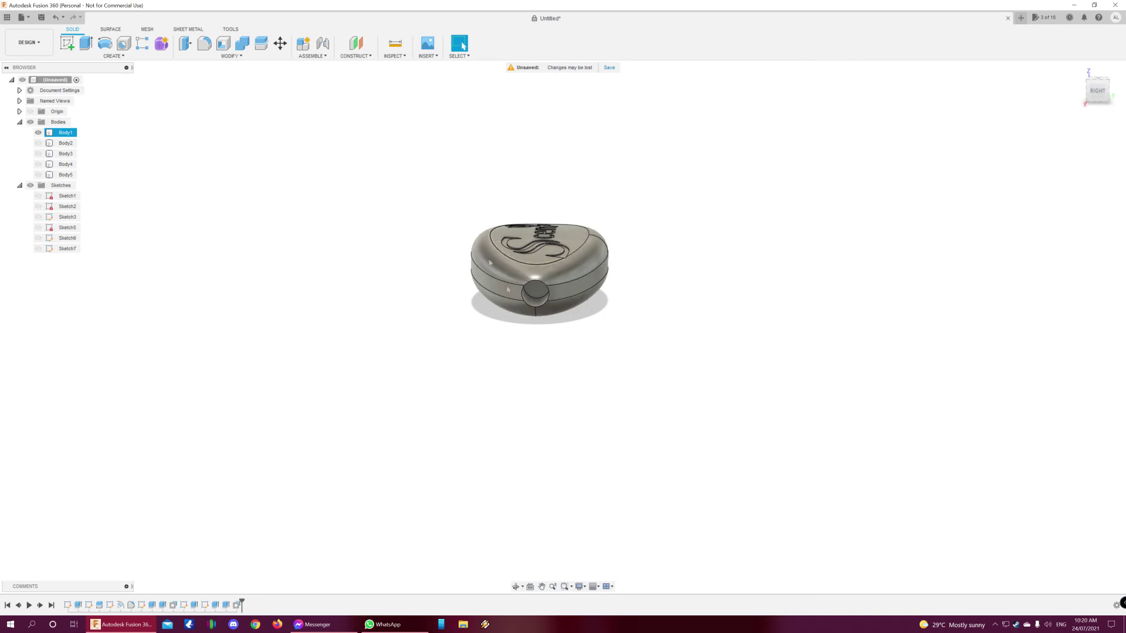
Show the stand again and select the circular edge where its peg meets the raised base block
{"action": "left_click", "coordinate": [38, 165]}
{"action": "middle_click_drag", "start_coordinate": [340, 285], "coordinate": [243, 306], "text": "shift"}
{"action": "scroll", "coordinate": [334, 307], "scroll_direction": "up", "scroll_amount": 5}
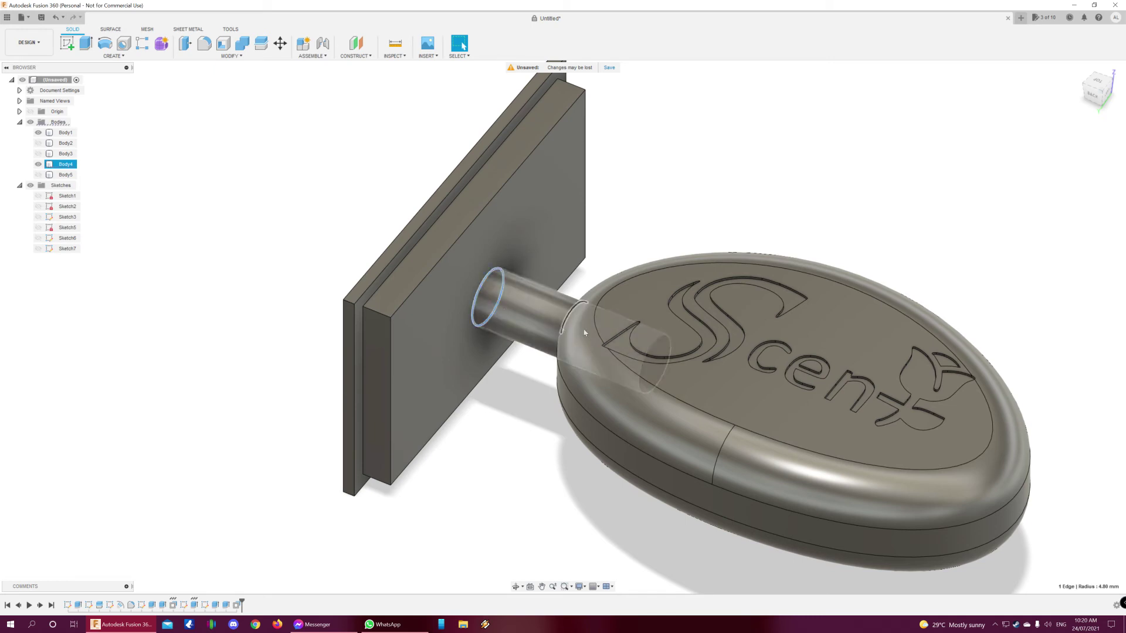
{"action": "middle_click_drag", "start_coordinate": [561, 325], "coordinate": [352, 355], "text": "shift"}
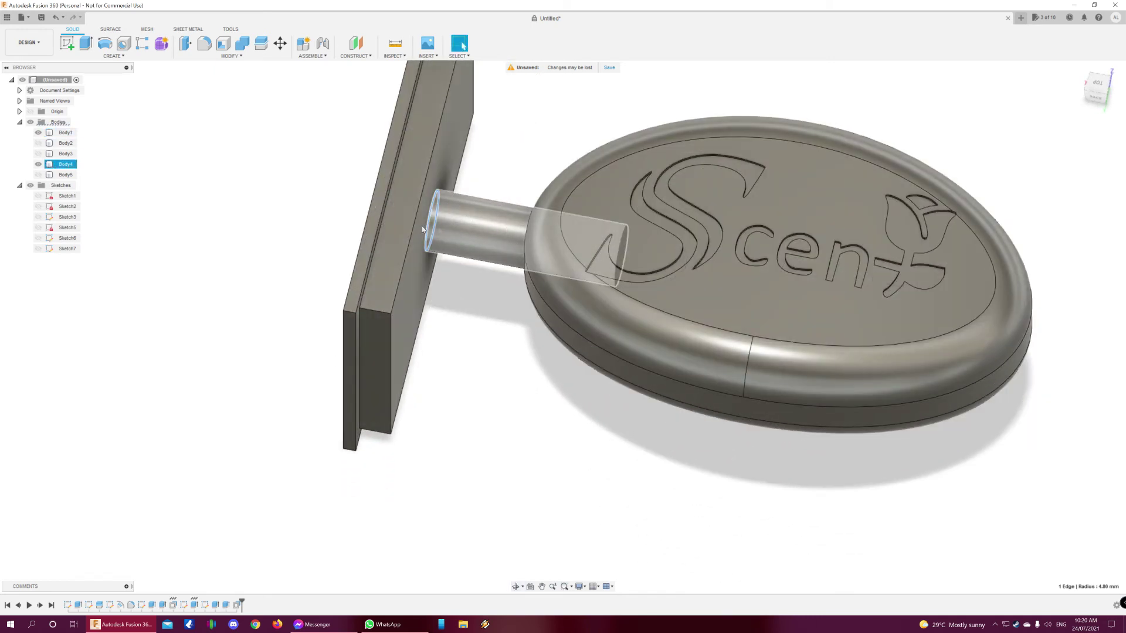
{"action": "middle_click_drag", "start_coordinate": [473, 360], "coordinate": [516, 299], "text": "shift"}
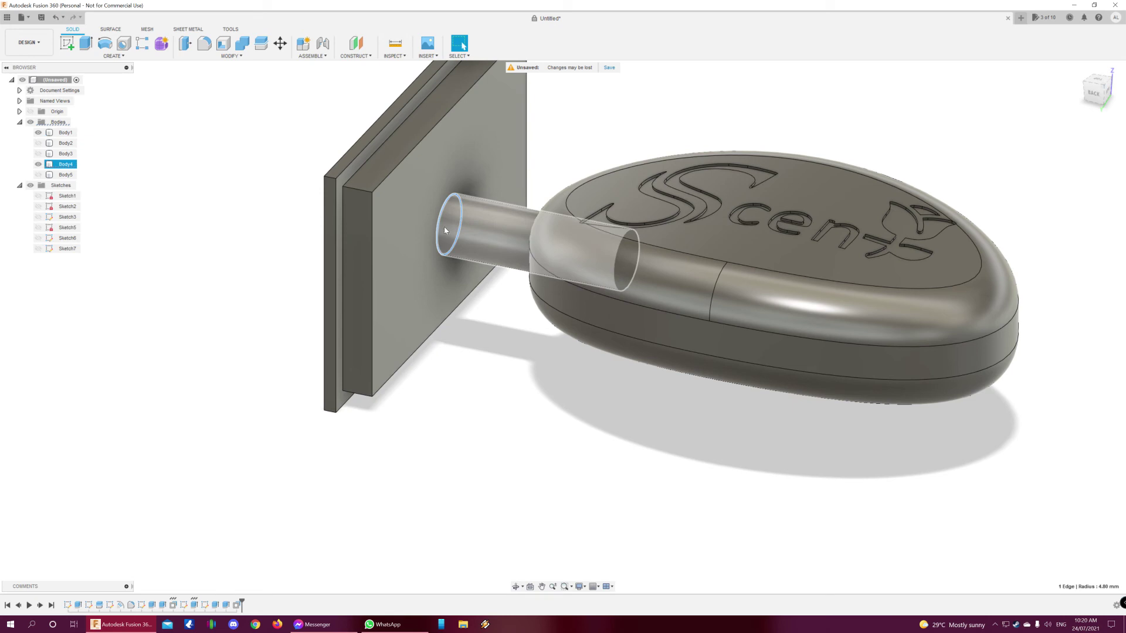
{"action": "mouse_move", "coordinate": [509, 336]}
{"action": "middle_mouse_down", "text": "shift"}
{"action": "mouse_move", "coordinate": [518, 369]}
{"action": "mouse_move", "coordinate": [515, 351]}
{"action": "middle_mouse_up", "text": "shift"}
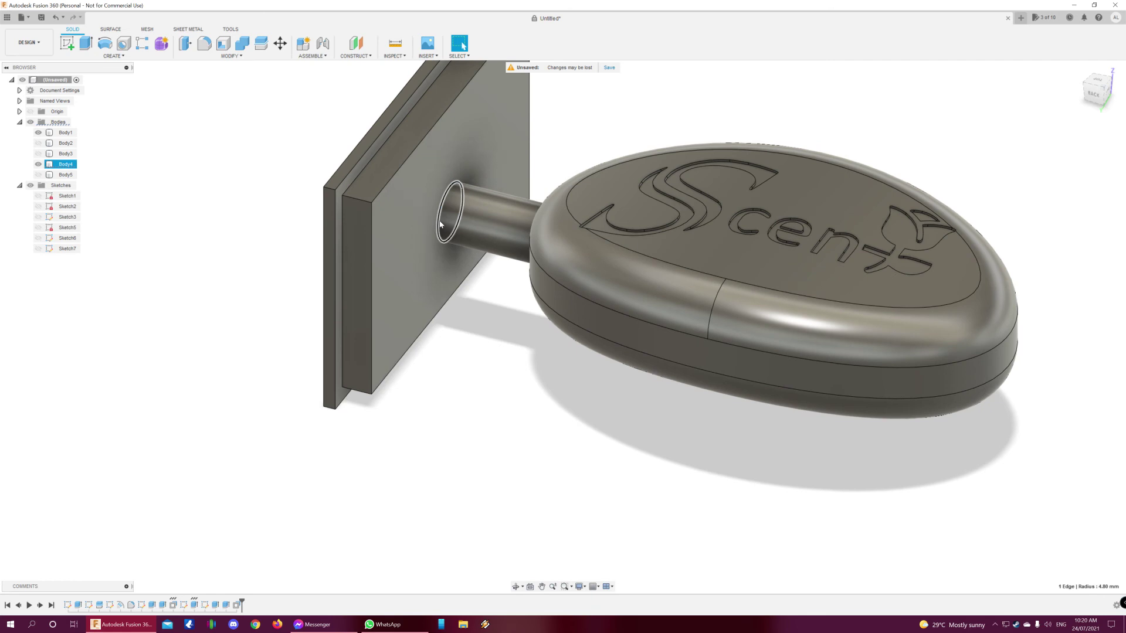
Chamfer the selected edge at the base of the stand's peg with an equal distance of 15 mm
{"action": "left_click", "coordinate": [226, 57]}
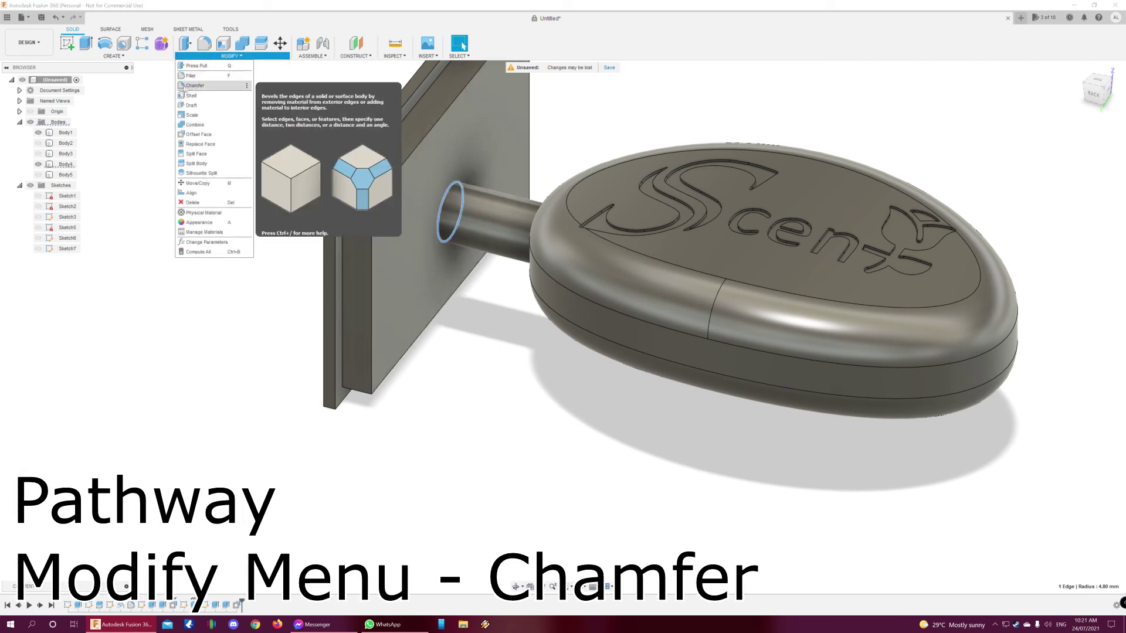
{"action": "left_click", "coordinate": [195, 86]}
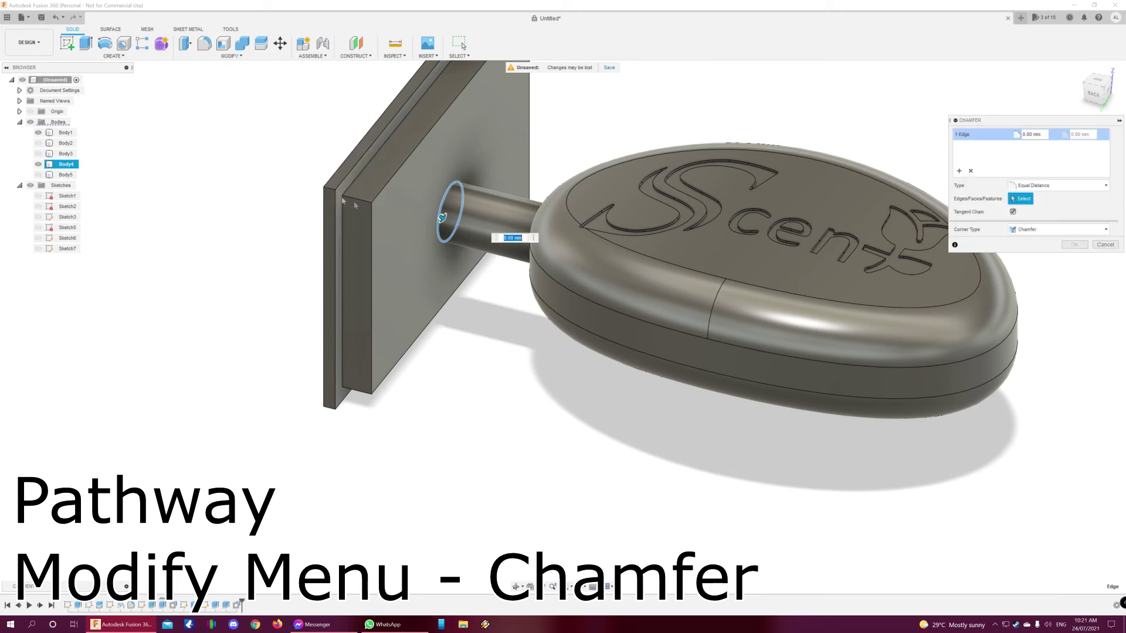
{"action": "left_click_drag", "start_coordinate": [456, 230], "coordinate": [468, 246]}
{"action": "middle_click_drag", "start_coordinate": [502, 397], "coordinate": [529, 368], "text": "shift"}
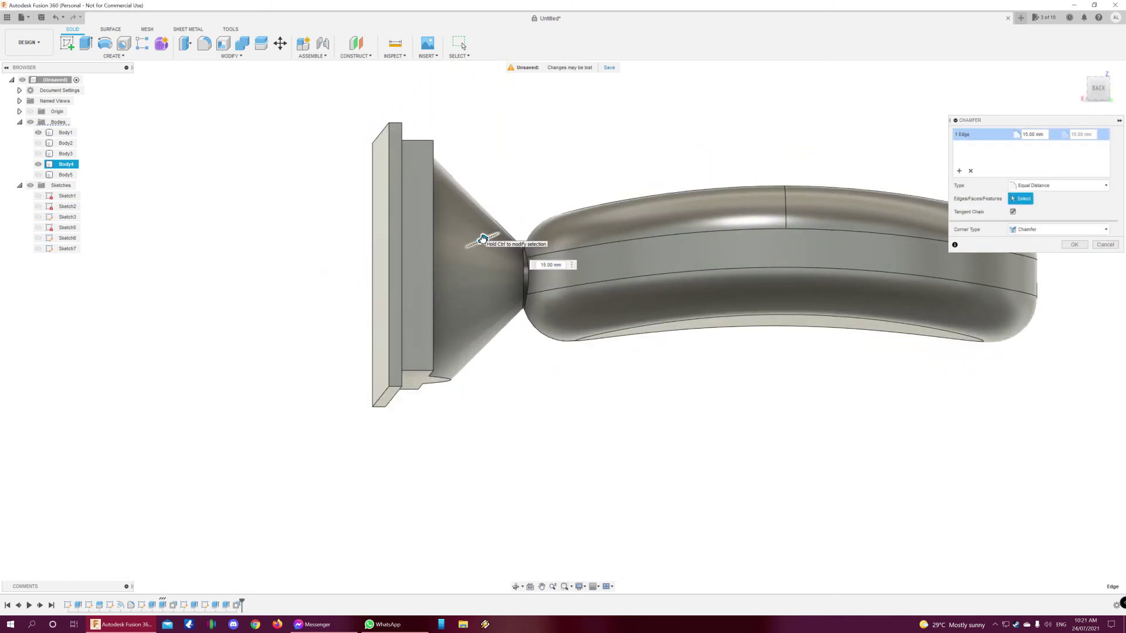
{"action": "scroll", "coordinate": [516, 293], "scroll_direction": "up", "scroll_amount": 5}
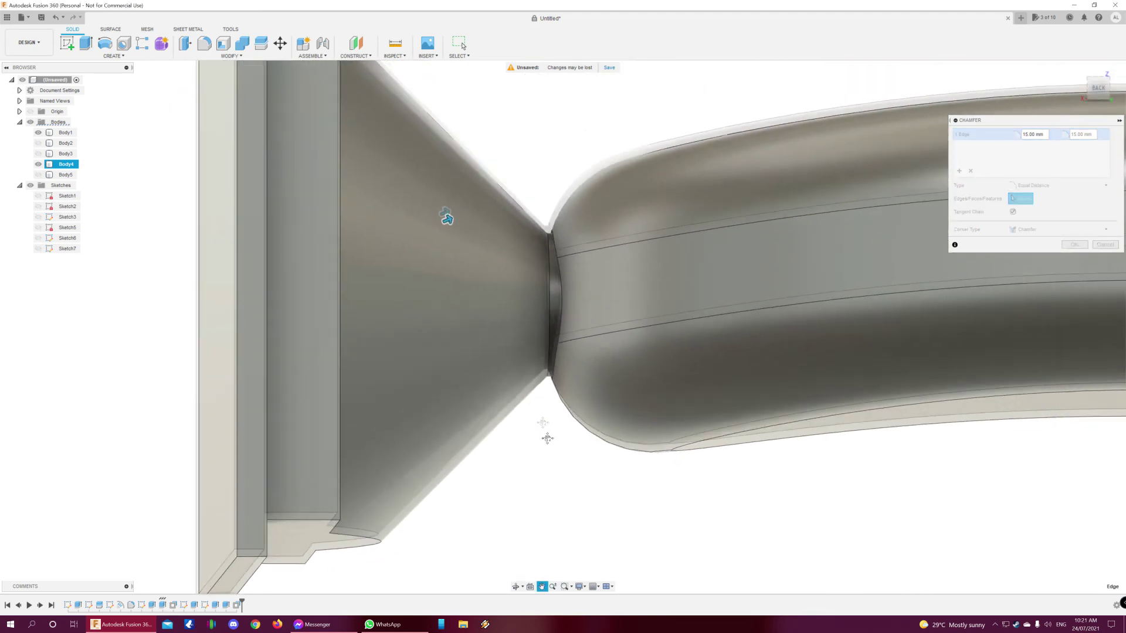
{"action": "middle_click_drag", "start_coordinate": [547, 438], "coordinate": [554, 485]}
{"action": "scroll", "coordinate": [550, 392], "scroll_direction": "up", "scroll_amount": 3}
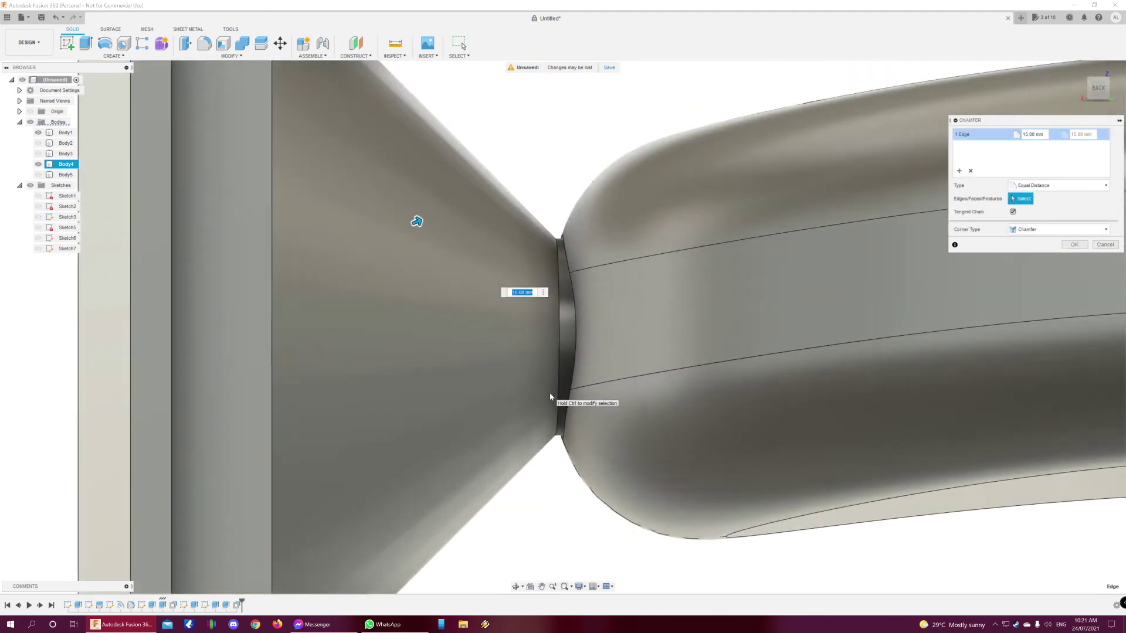
{"action": "scroll", "coordinate": [525, 352], "scroll_direction": "down", "scroll_amount": 3}
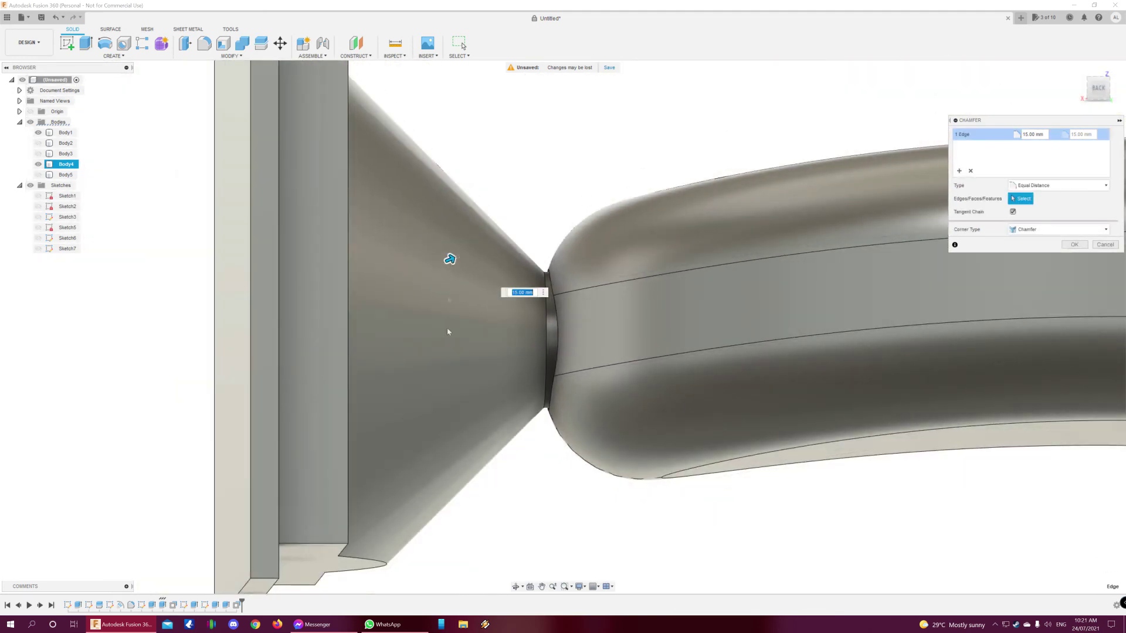
{"action": "scroll", "coordinate": [448, 364], "scroll_direction": "down", "scroll_amount": 5}
{"action": "middle_click_drag", "start_coordinate": [510, 444], "coordinate": [452, 475], "text": "shift"}
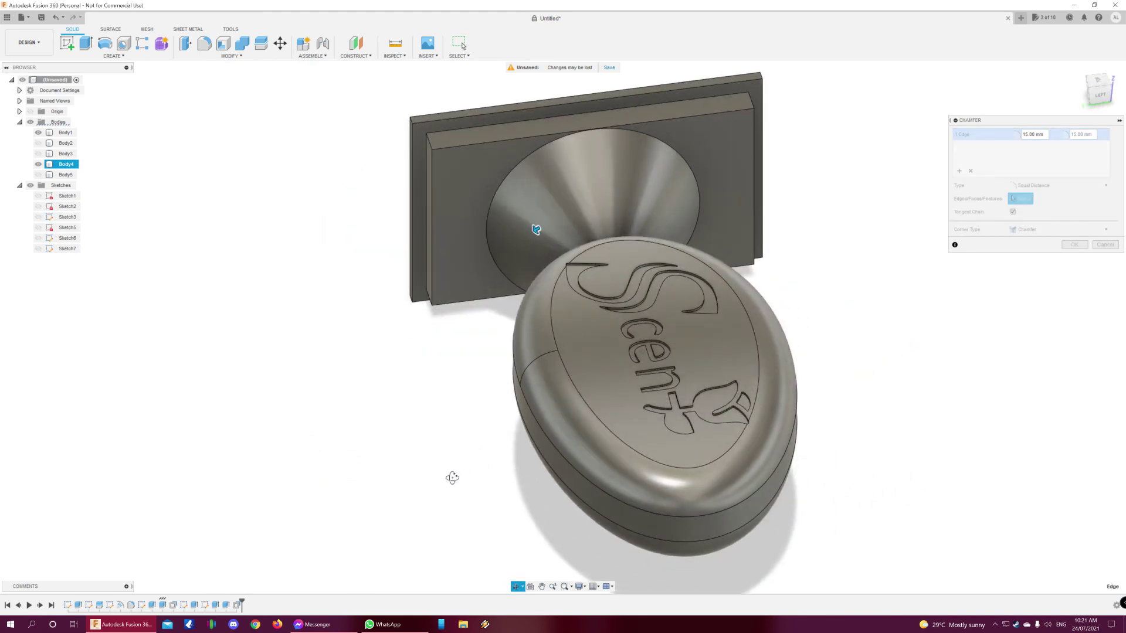
{"action": "middle_click_drag", "start_coordinate": [454, 328], "coordinate": [462, 306], "text": "shift"}
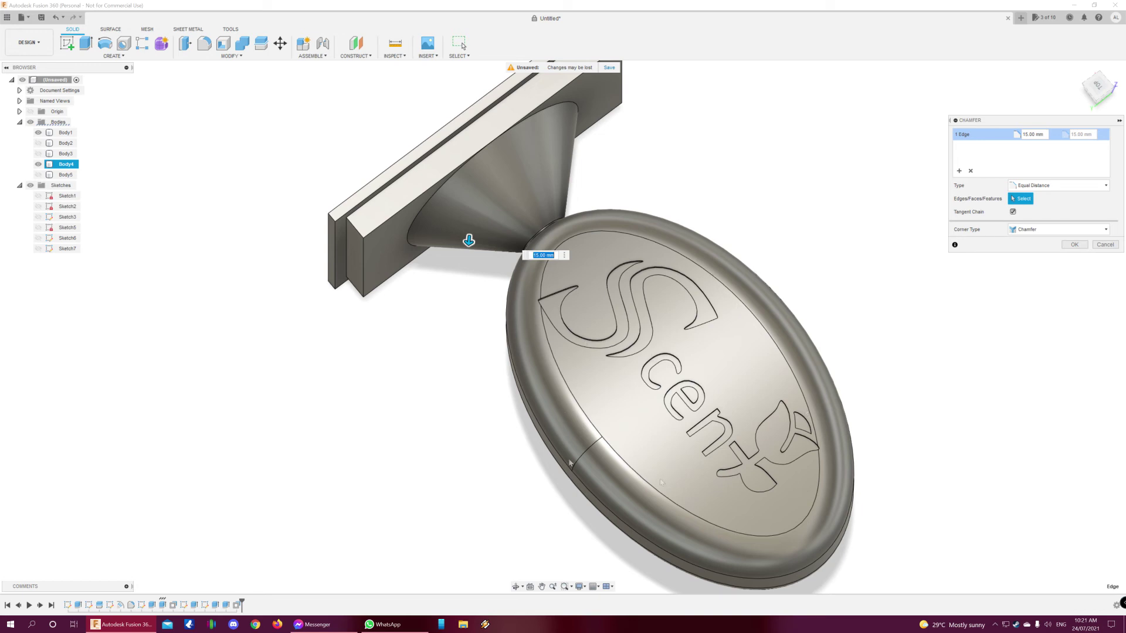
{"action": "left_click", "coordinate": [1074, 244]}
{"action": "scroll", "coordinate": [328, 375], "scroll_direction": "down", "scroll_amount": 3}
{"action": "mouse_move", "coordinate": [315, 382]}
{"action": "middle_mouse_down", "text": "shift"}
{"action": "mouse_move", "coordinate": [334, 407]}
{"action": "mouse_move", "coordinate": [354, 351]}
{"action": "mouse_move", "coordinate": [316, 378]}
{"action": "middle_mouse_up", "text": "shift"}
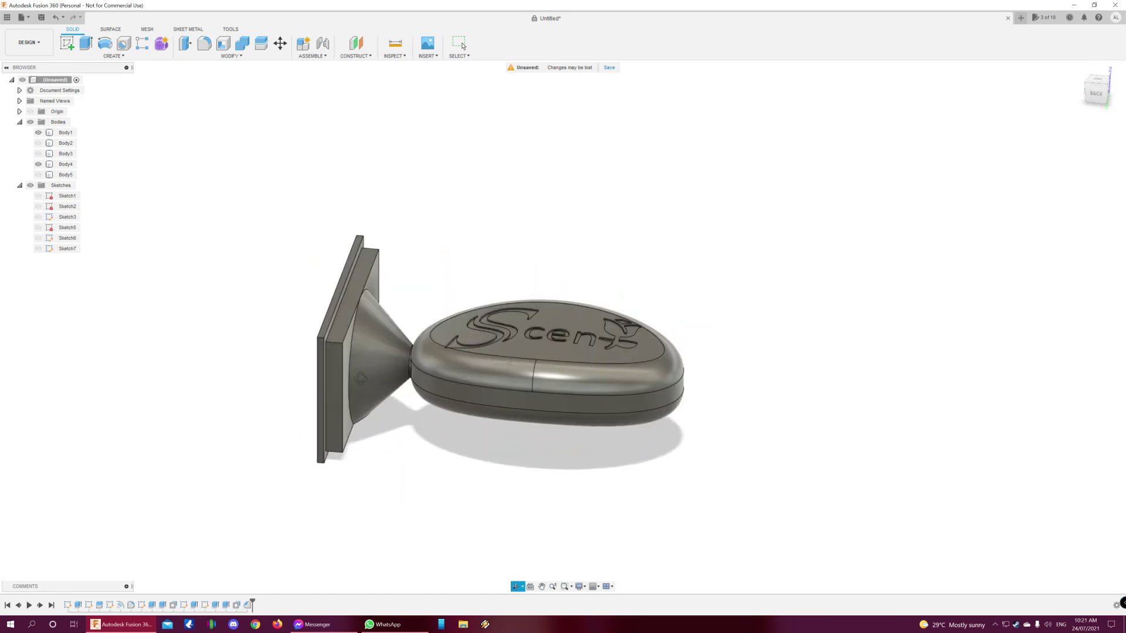
Show the sleeve body and save it to the desktop as a binary STL mesh named "mould shell"
{"action": "left_click", "coordinate": [38, 175]}
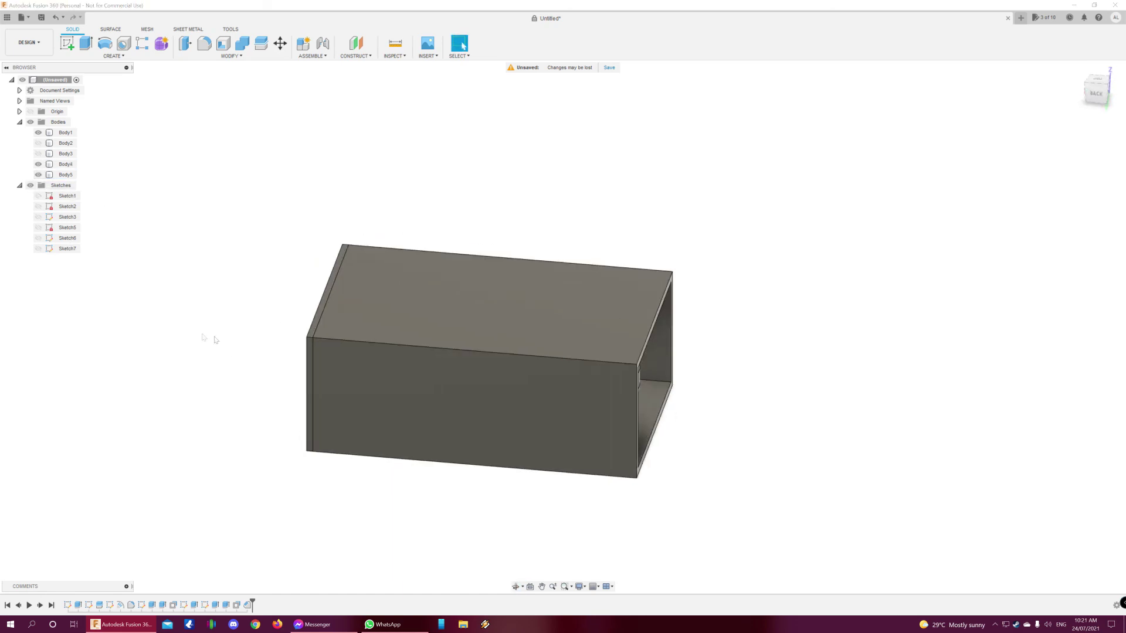
{"action": "middle_click_drag", "start_coordinate": [234, 350], "coordinate": [176, 329], "text": "shift"}
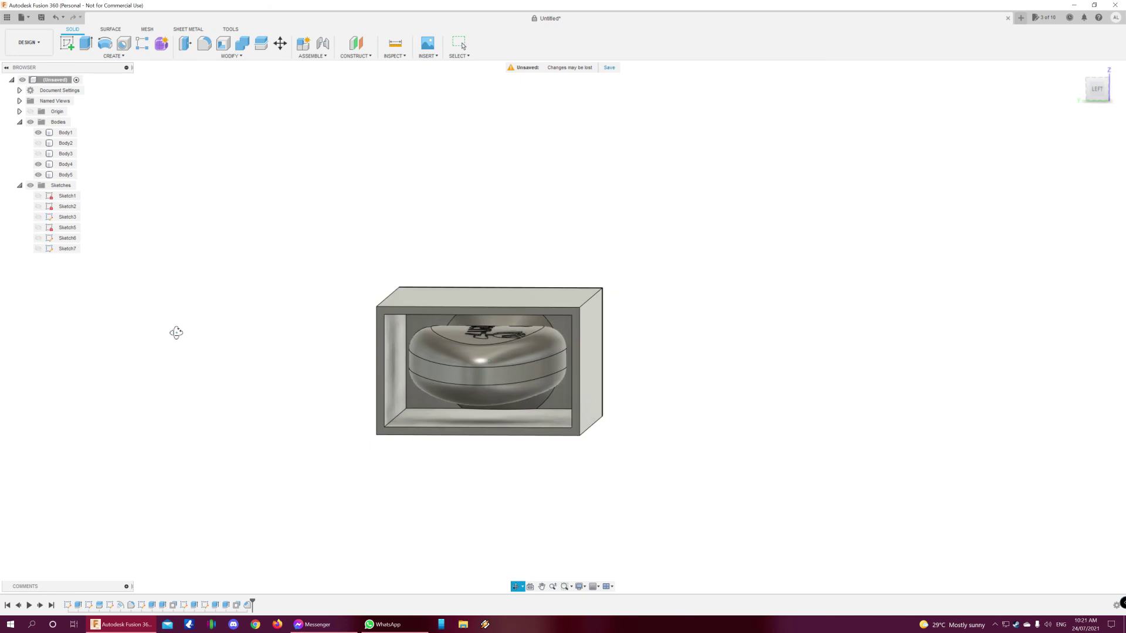
{"action": "right_click", "coordinate": [61, 176]}
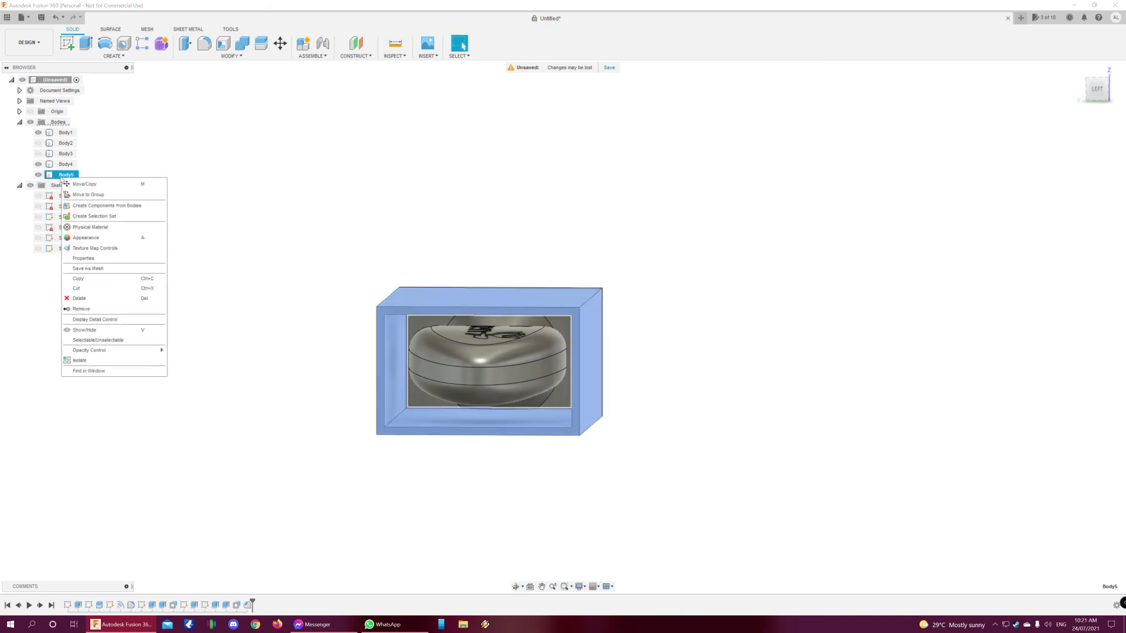
{"action": "left_click", "coordinate": [85, 269]}
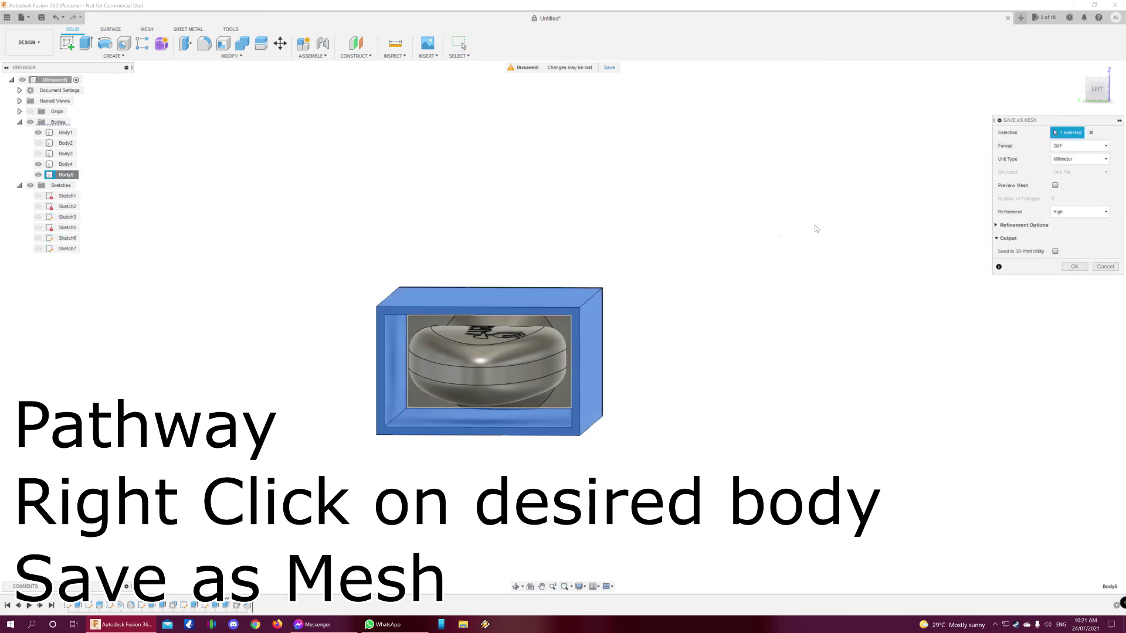
{"action": "left_click", "coordinate": [1078, 146]}
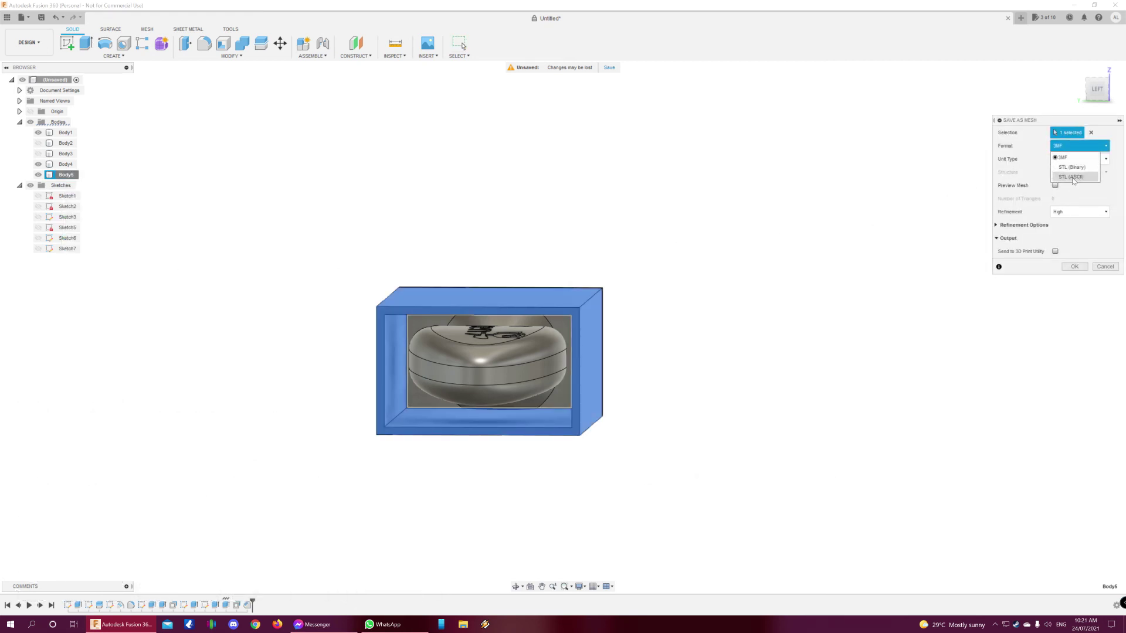
{"action": "left_click", "coordinate": [1073, 168]}
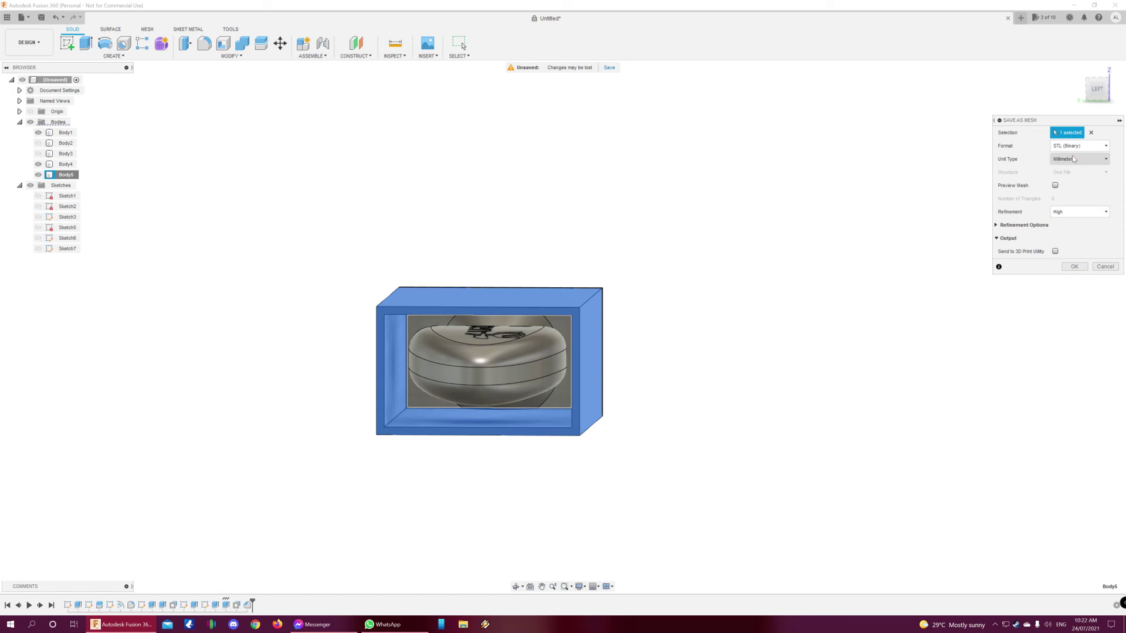
{"action": "left_click", "coordinate": [1074, 267]}
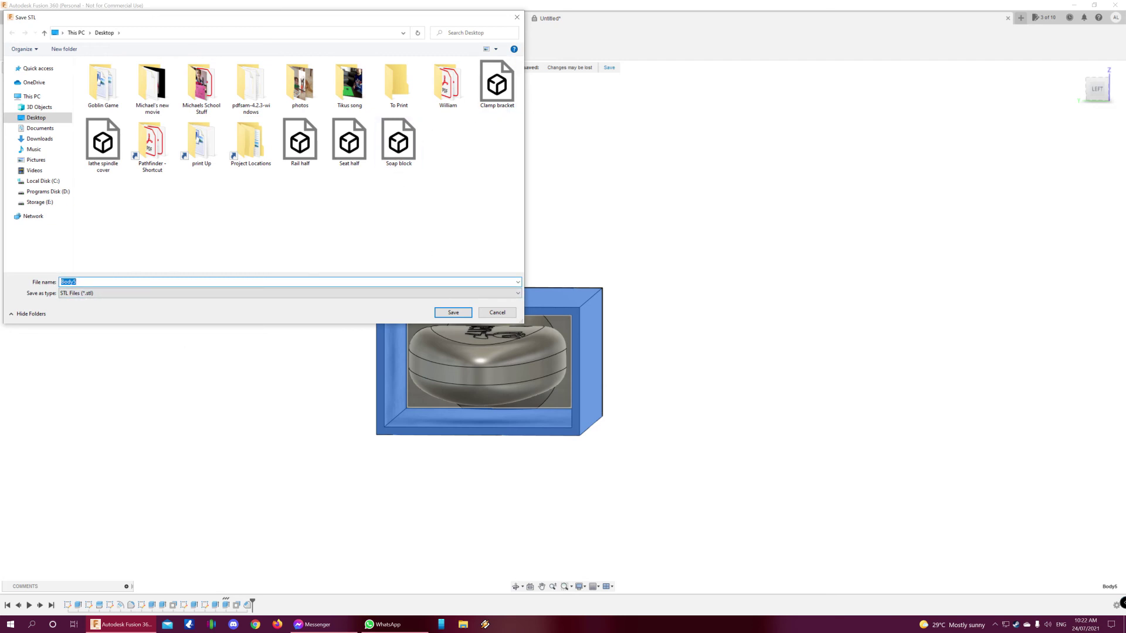
{"action": "type", "text": "moul"}
{"action": "left_click", "coordinate": [450, 316]}
Save the stand body to the desktop as a binary STL mesh named "mould stand"
{"action": "middle_click_drag", "start_coordinate": [322, 319], "coordinate": [193, 341], "text": "shift"}
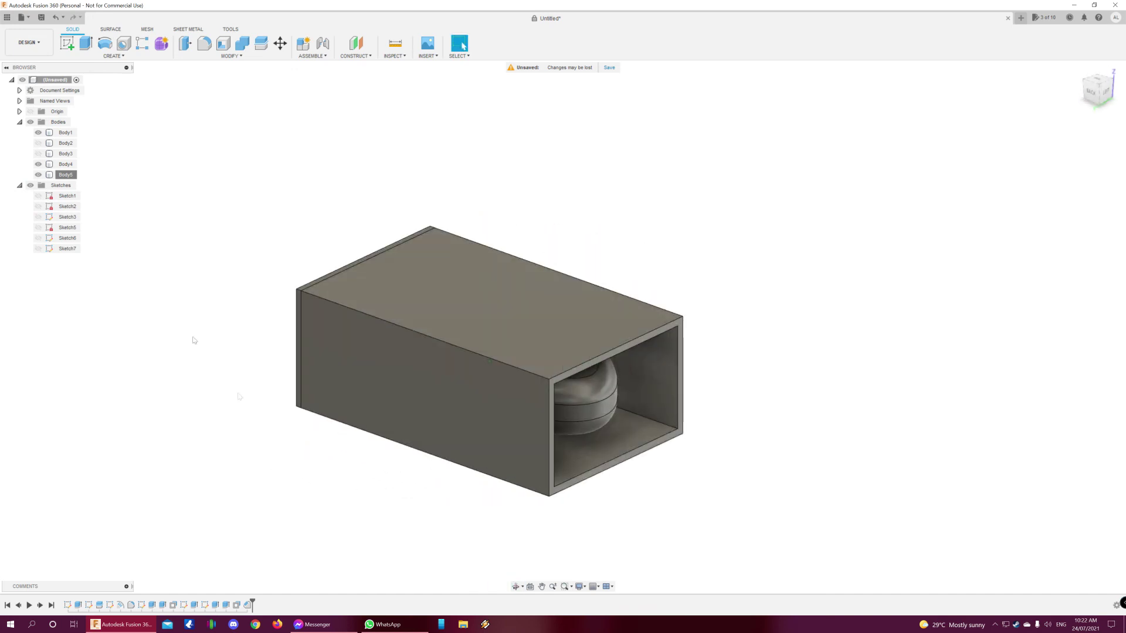
{"action": "right_click", "coordinate": [64, 164]}
{"action": "left_click", "coordinate": [101, 264]}
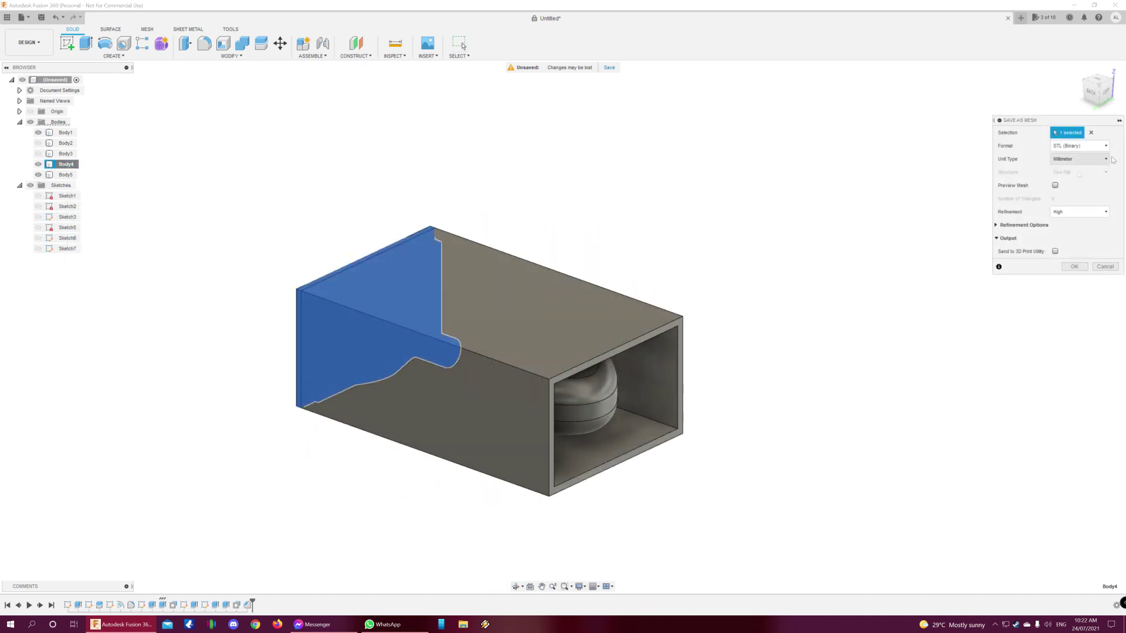
{"action": "left_click", "coordinate": [1076, 270]}
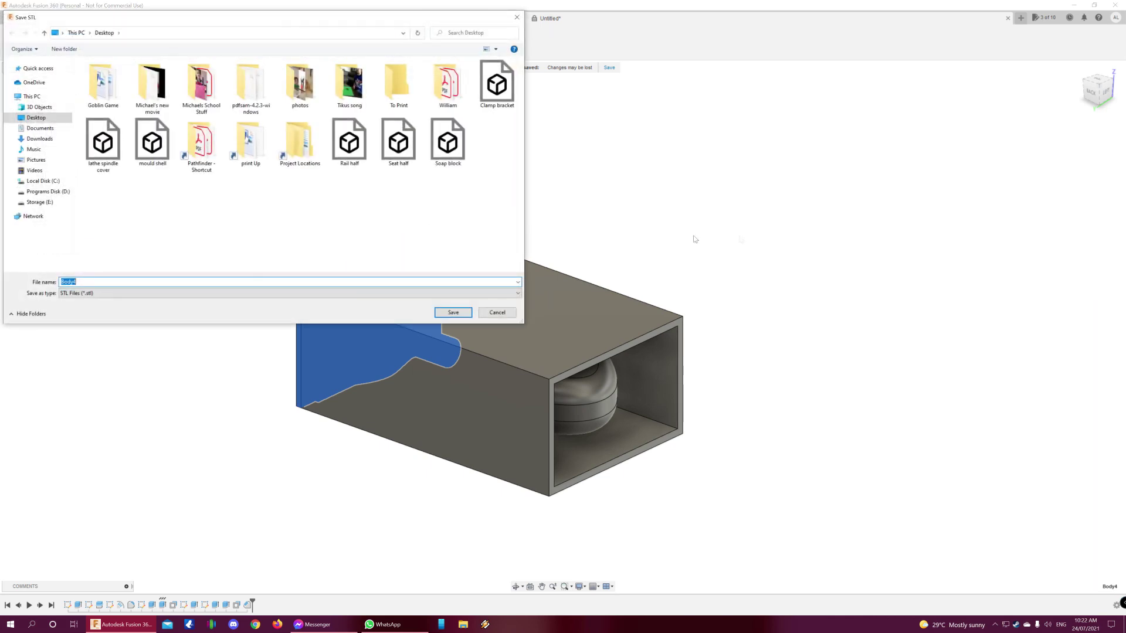
{"action": "type", "text": "mould"}
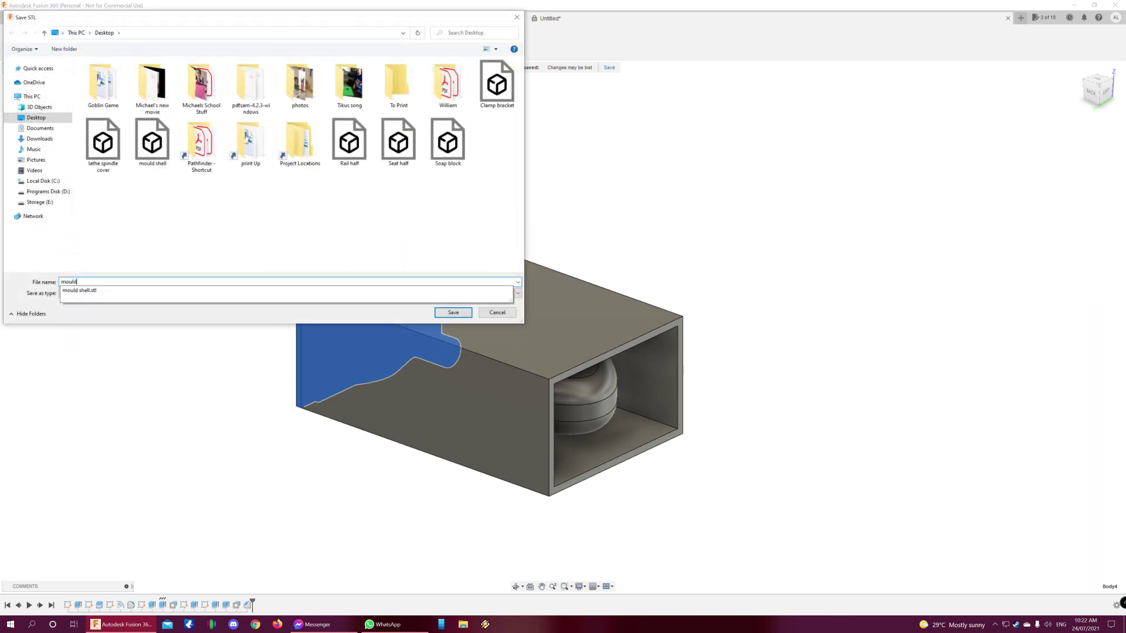
{"action": "type", "text": " stand"}
{"action": "key", "text": "Return"}
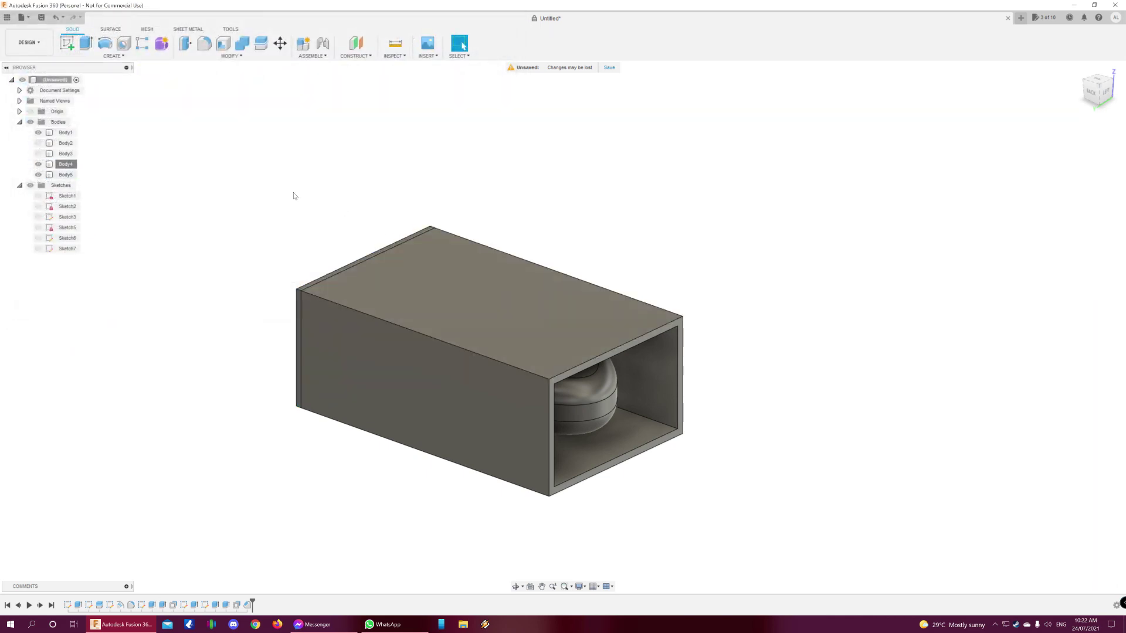
Hide the sleeve and stand bodies so that only the soap model is displayed
{"action": "left_click", "coordinate": [65, 132]}
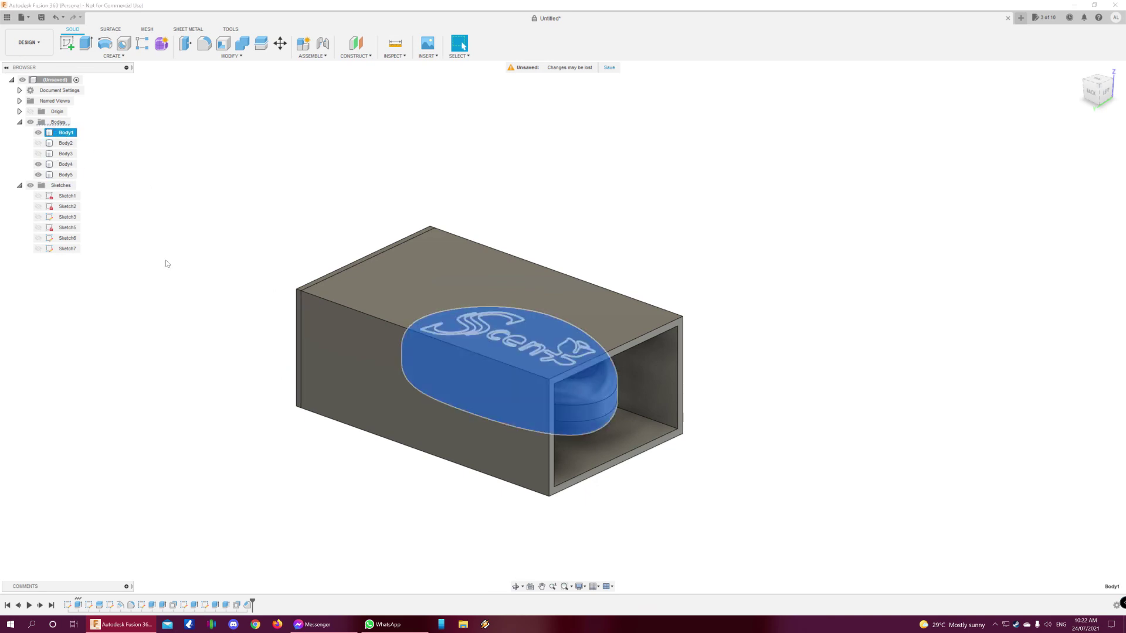
{"action": "left_click", "coordinate": [38, 175]}
{"action": "left_click", "coordinate": [38, 164]}
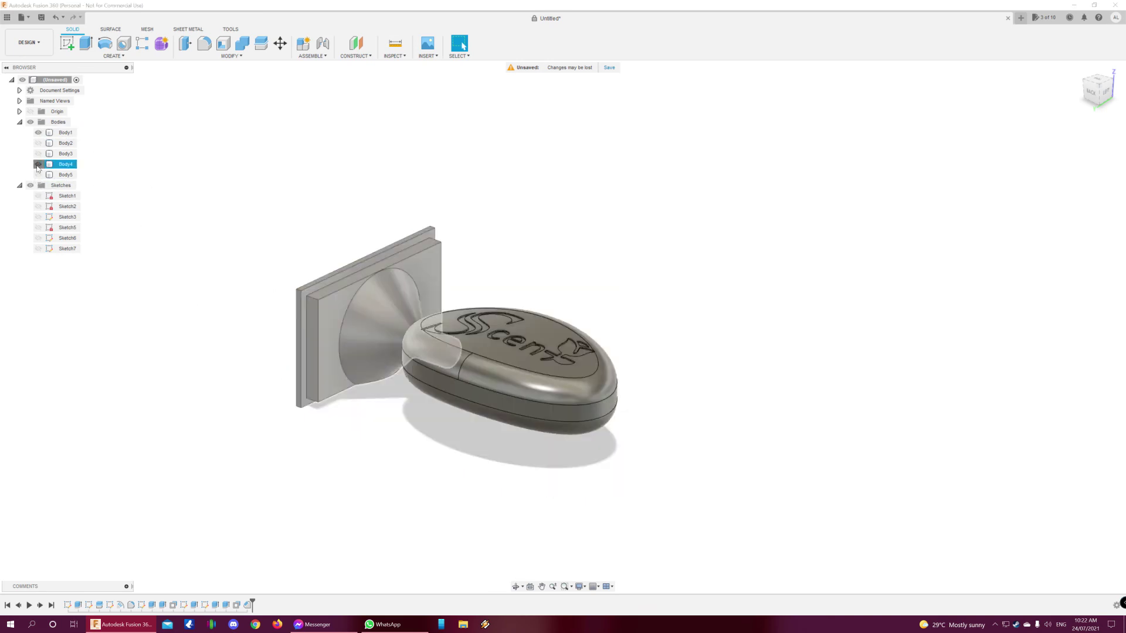
{"action": "middle_click_drag", "start_coordinate": [344, 371], "coordinate": [372, 405], "text": "shift"}
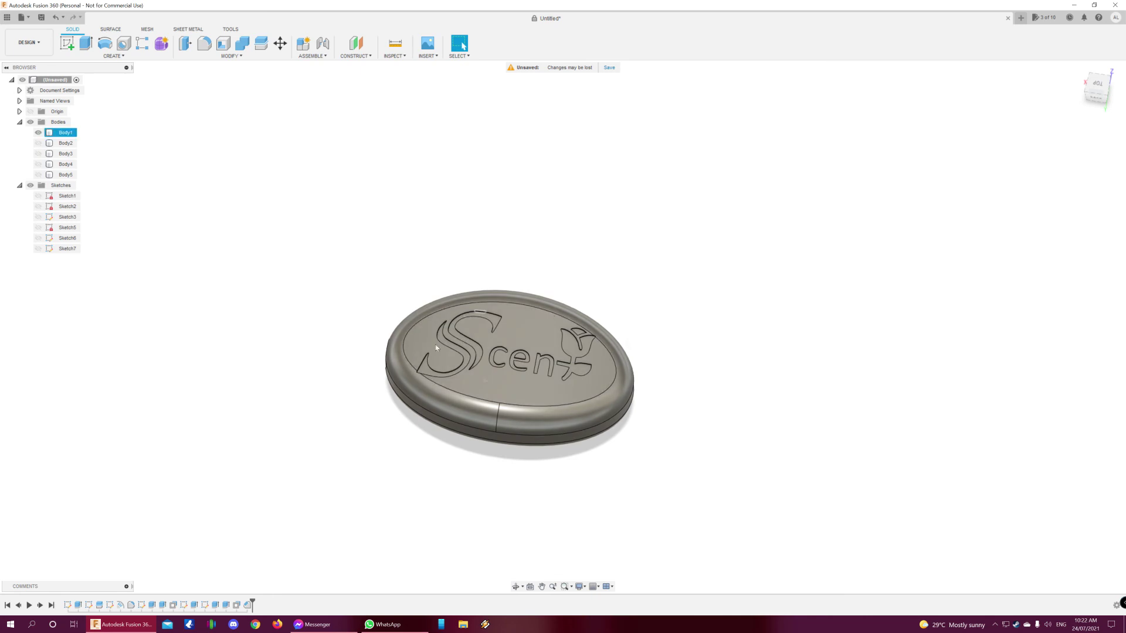
Save the soap body to the desktop as a high-refinement binary STL mesh in millimetres, overwriting the existing "Soap block" file
{"action": "right_click", "coordinate": [58, 132]}
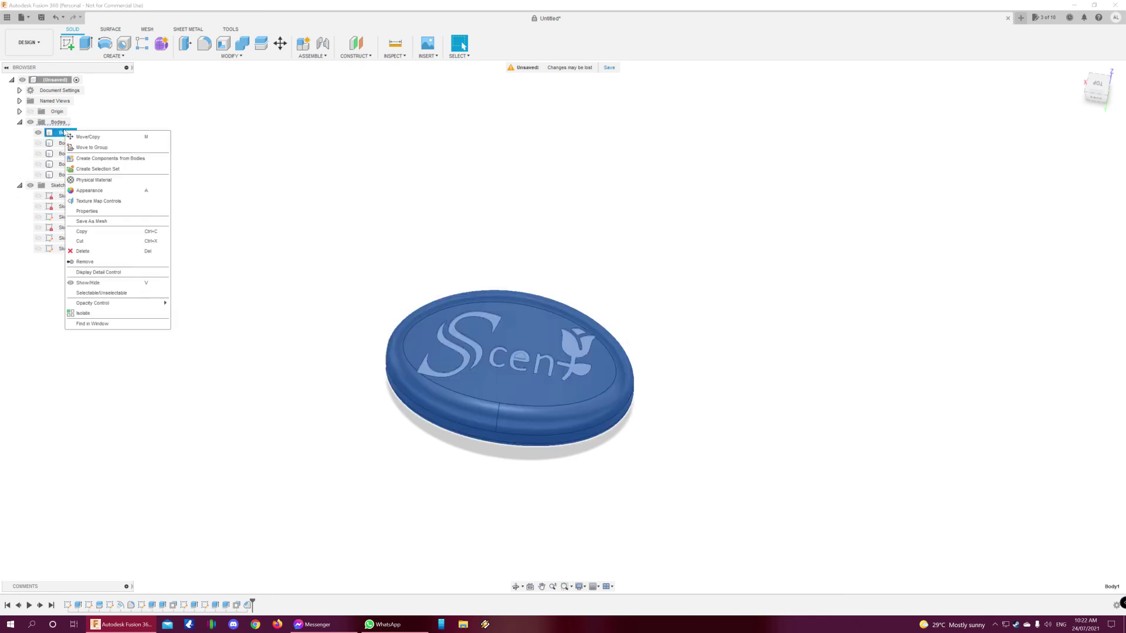
{"action": "left_click", "coordinate": [77, 223]}
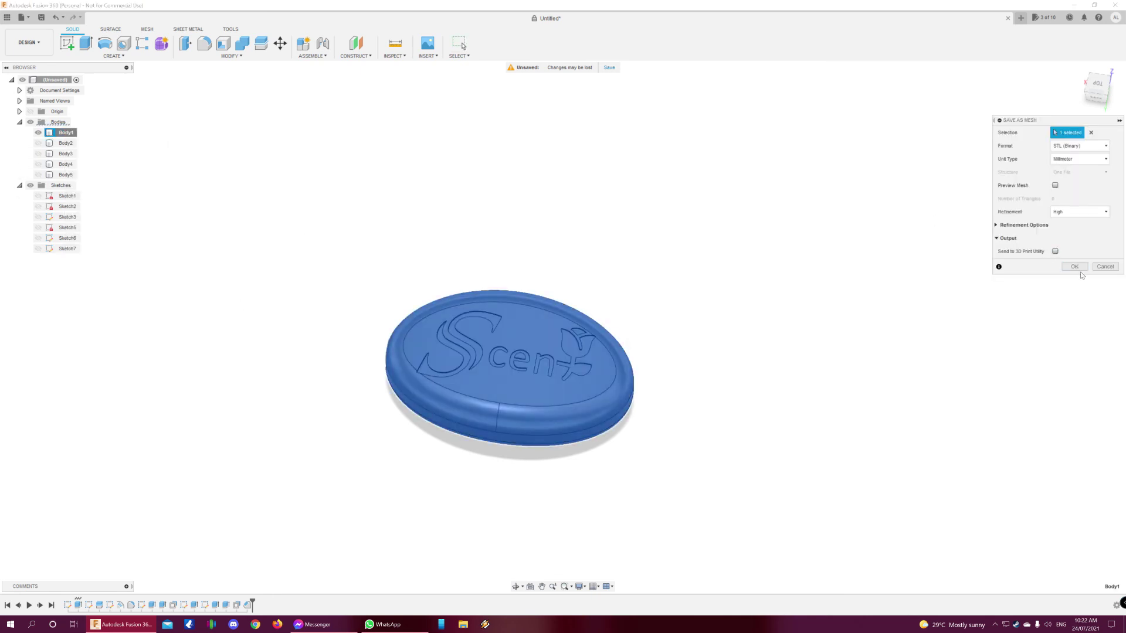
{"action": "left_click", "coordinate": [1081, 271]}
{"action": "left_click", "coordinate": [497, 140]}
{"action": "left_click", "coordinate": [453, 312]}
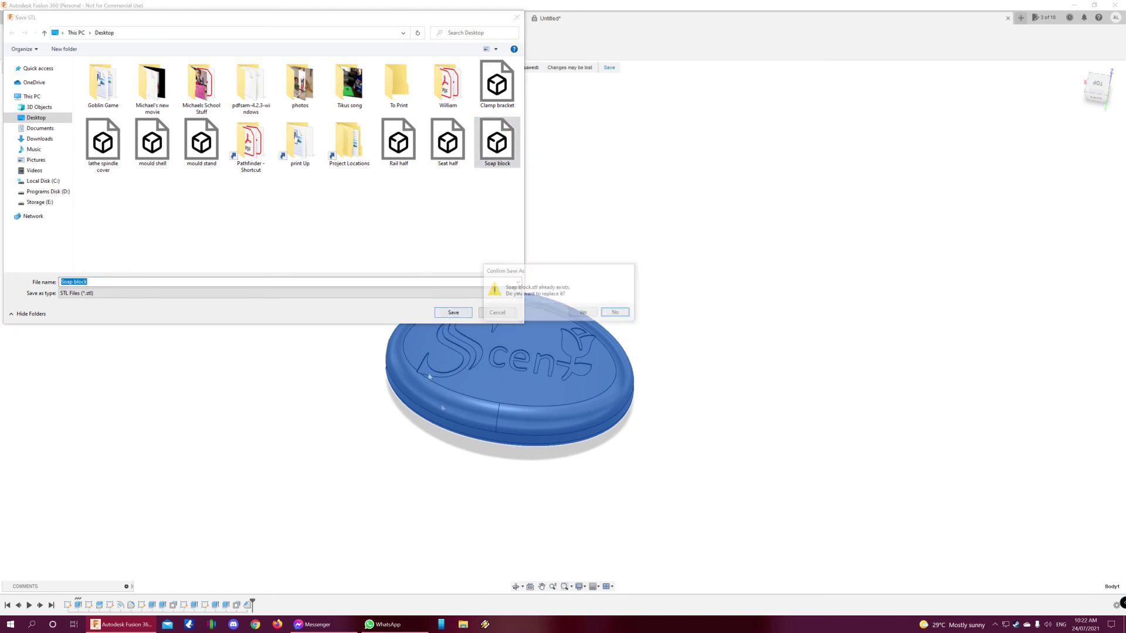
{"action": "left_click", "coordinate": [584, 315]}
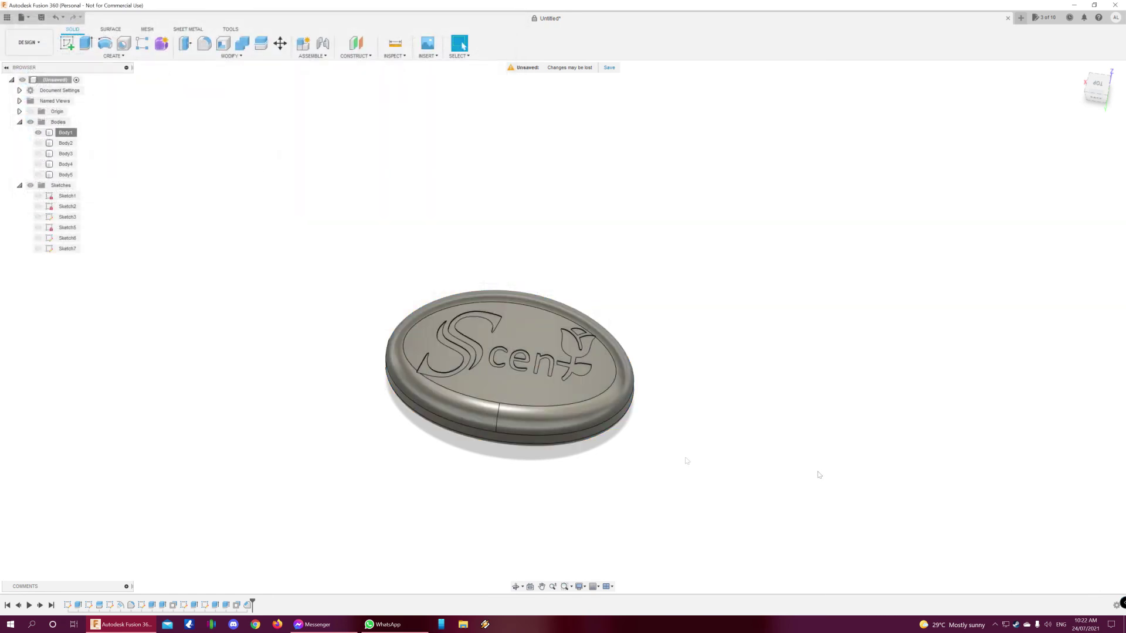
Examine the soap model from all around, including the lettering on its upper face, the curved side profile, the peg hole and the underside
{"action": "middle_click_drag", "start_coordinate": [444, 544], "coordinate": [518, 480], "text": "shift"}
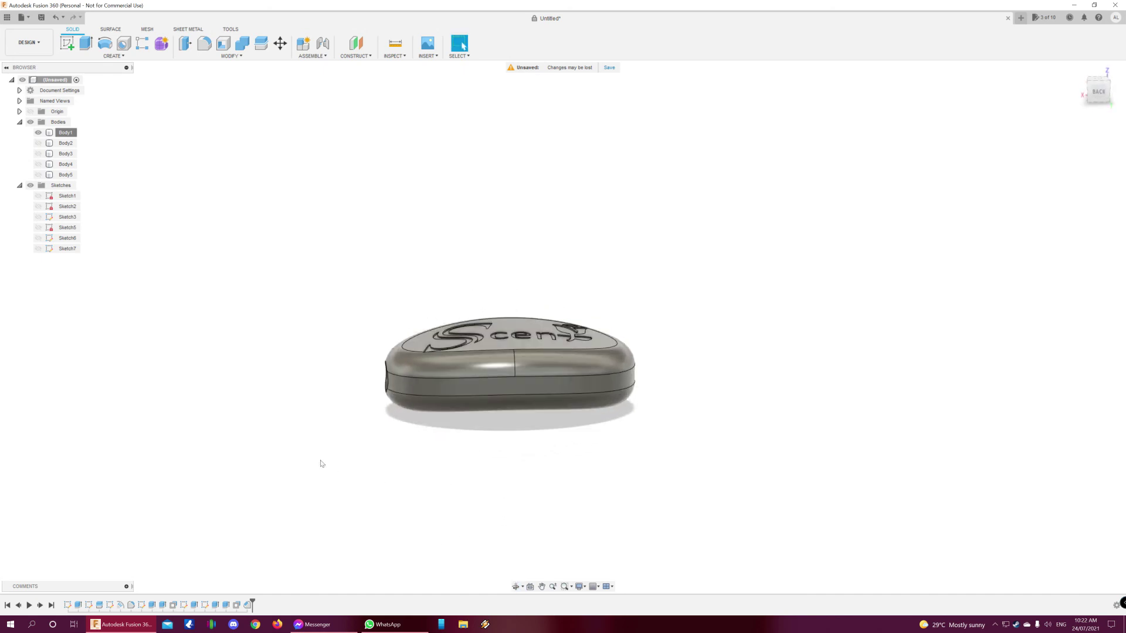
{"action": "middle_click_drag", "start_coordinate": [321, 464], "coordinate": [392, 440], "text": "shift"}
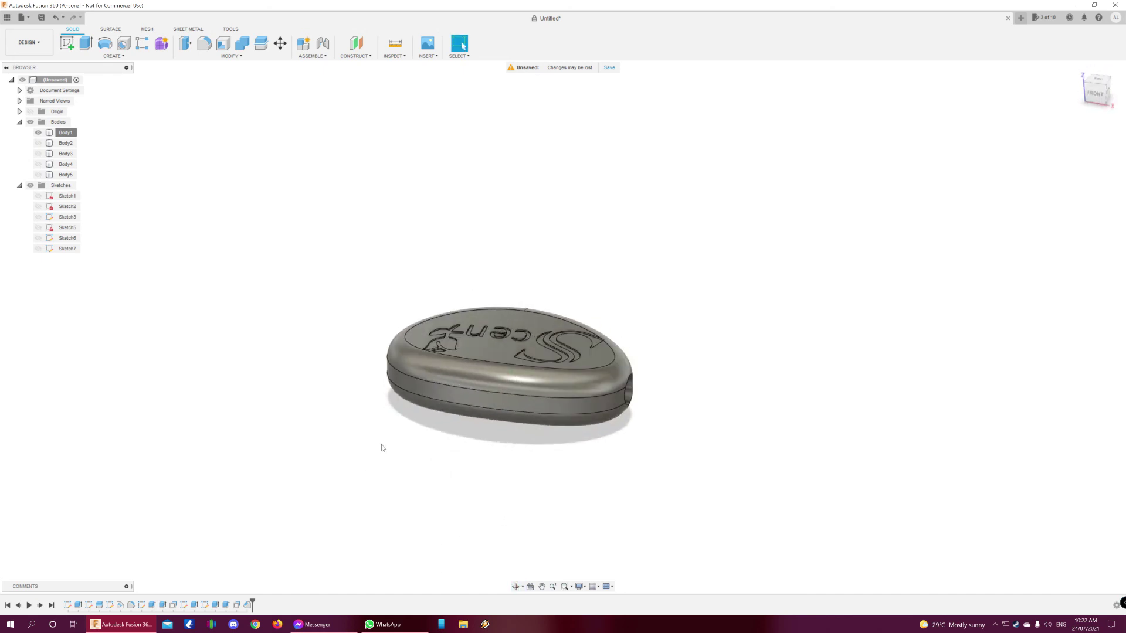
{"action": "middle_click_drag", "start_coordinate": [367, 360], "coordinate": [372, 404], "text": "shift"}
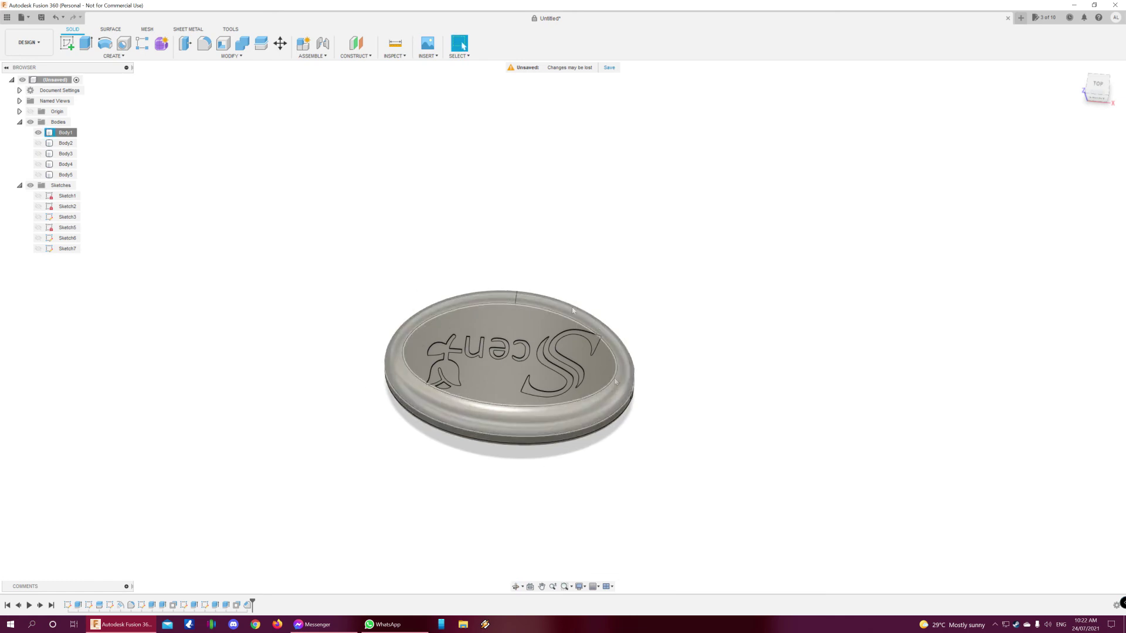
{"action": "scroll", "coordinate": [509, 419], "scroll_direction": "up", "scroll_amount": 2}
{"action": "middle_click_drag", "start_coordinate": [510, 422], "coordinate": [681, 299], "text": "shift"}
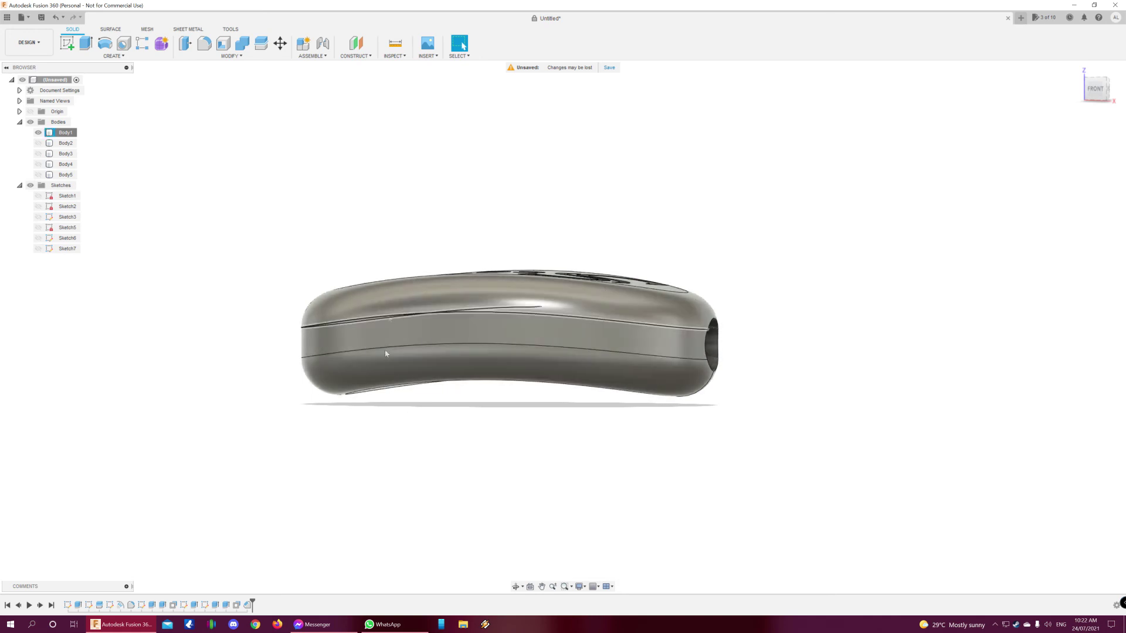
{"action": "middle_click_drag", "start_coordinate": [485, 426], "coordinate": [593, 294], "text": "shift"}
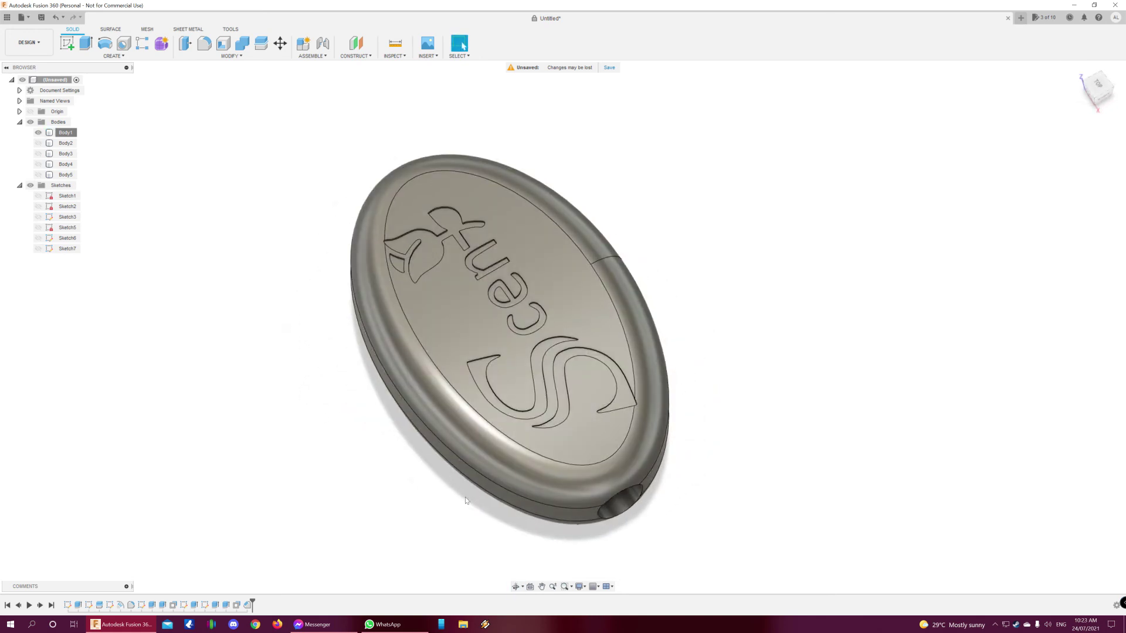
{"action": "scroll", "coordinate": [270, 346], "scroll_direction": "down", "scroll_amount": 3}
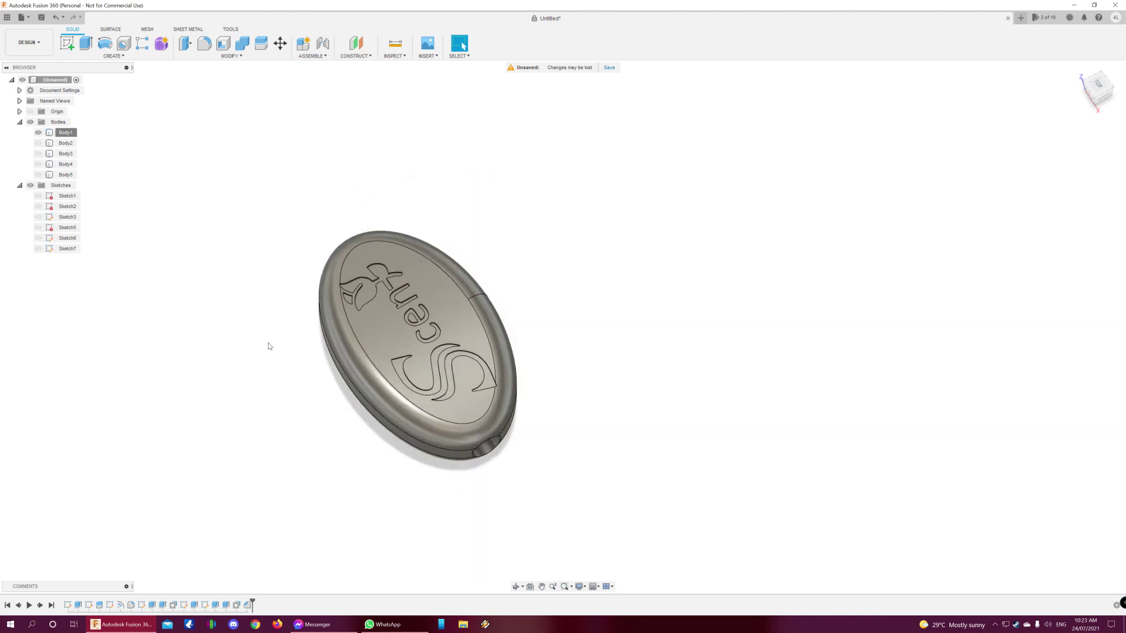
{"action": "middle_click_drag", "start_coordinate": [277, 408], "coordinate": [409, 407]}
{"action": "middle_click_drag", "start_coordinate": [528, 470], "coordinate": [467, 460], "text": "shift"}
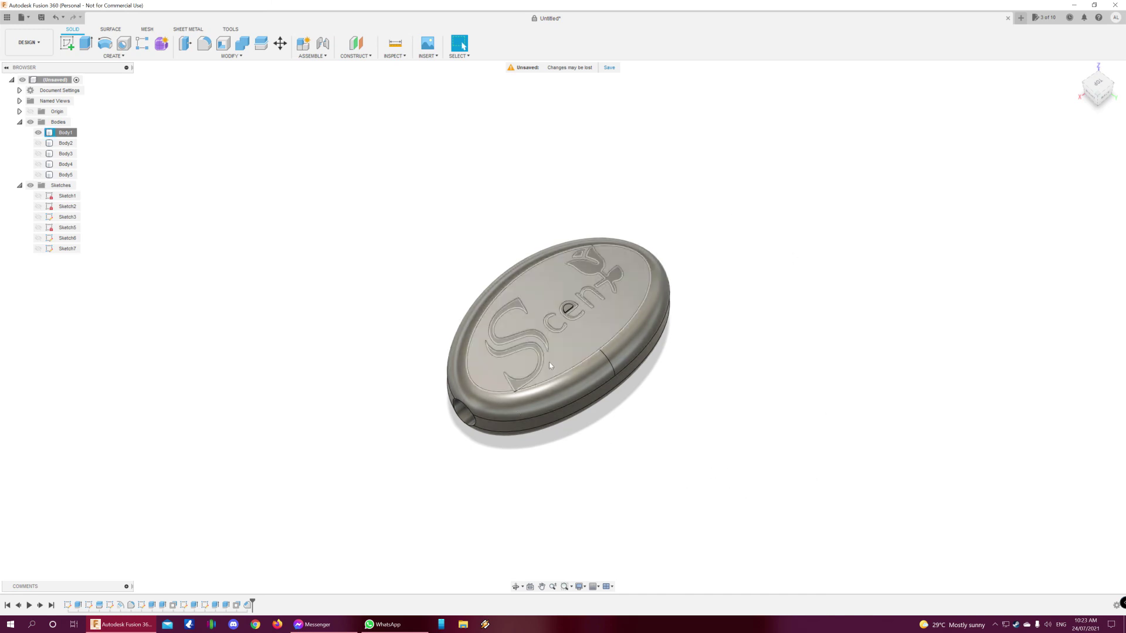
{"action": "scroll", "coordinate": [549, 364], "scroll_direction": "up", "scroll_amount": 2}
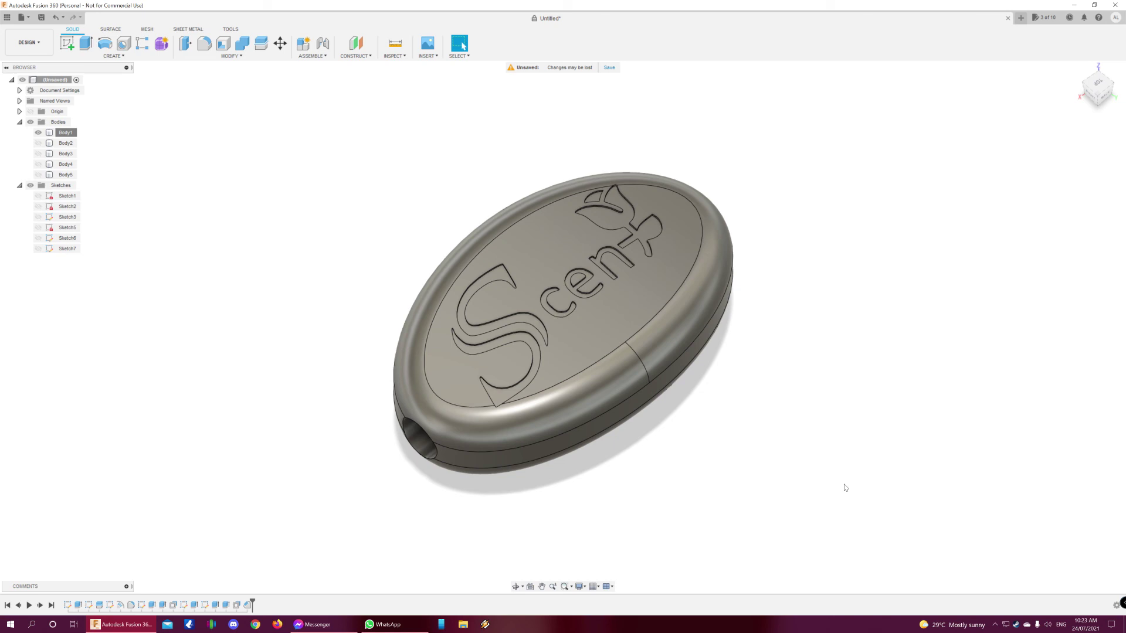
{"action": "middle_click_drag", "start_coordinate": [686, 497], "coordinate": [544, 206], "text": "shift"}
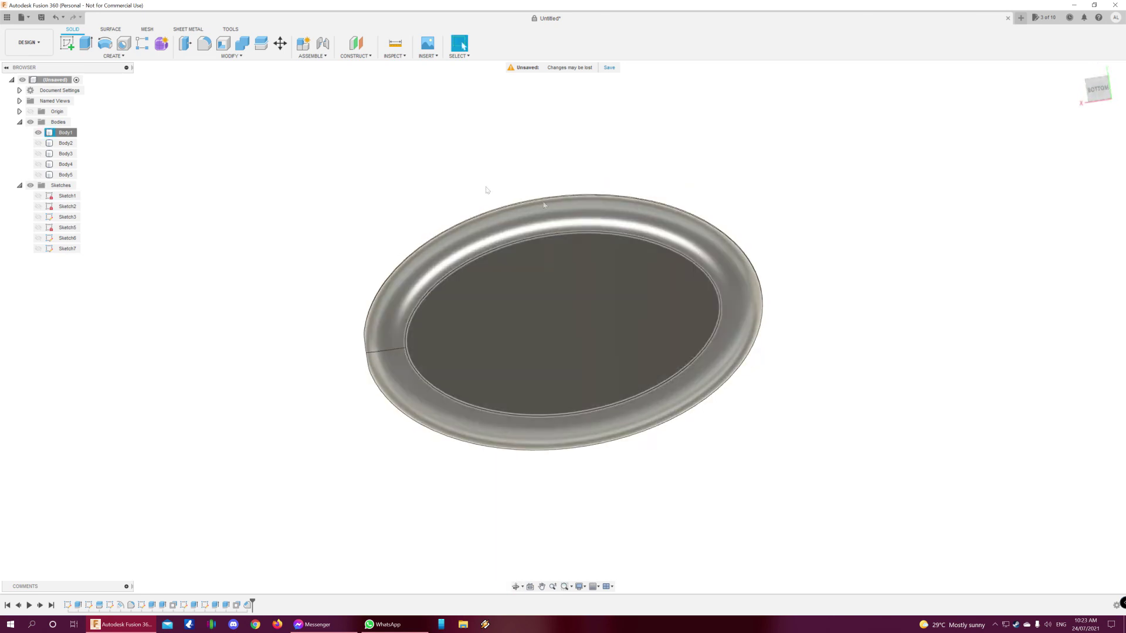
{"action": "middle_click_drag", "start_coordinate": [361, 266], "coordinate": [355, 397], "text": "shift"}
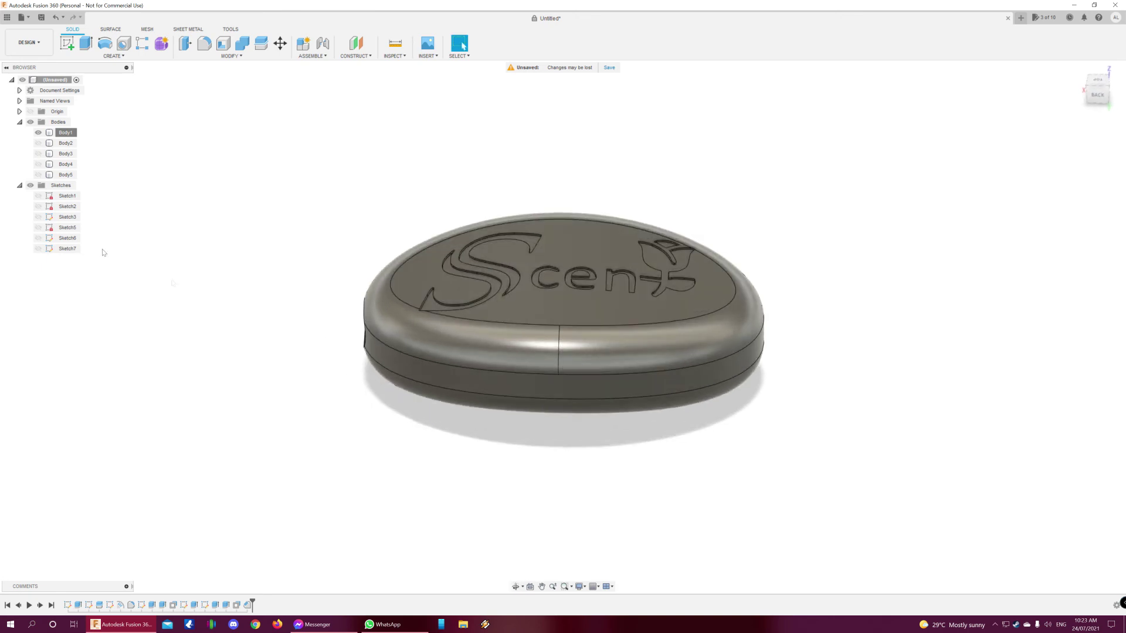
Show the stand and sleeve bodies together with the soap model and inspect how it sits inside the mould through the open end
{"action": "left_click", "coordinate": [38, 164]}
{"action": "left_click", "coordinate": [38, 175]}
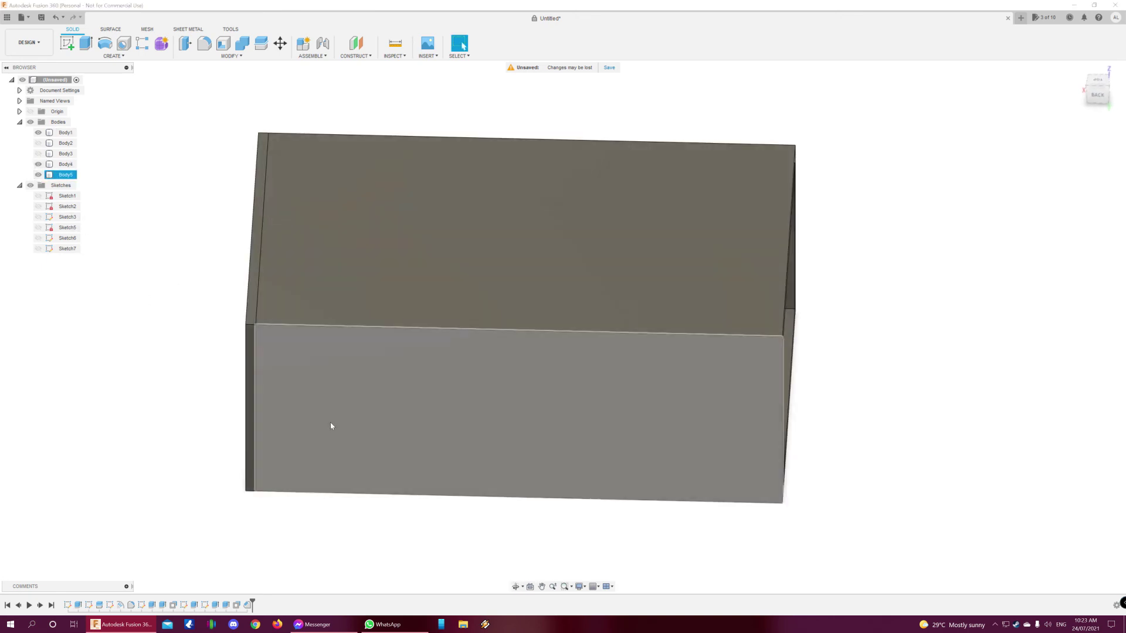
{"action": "scroll", "coordinate": [330, 426], "scroll_direction": "down", "scroll_amount": 2}
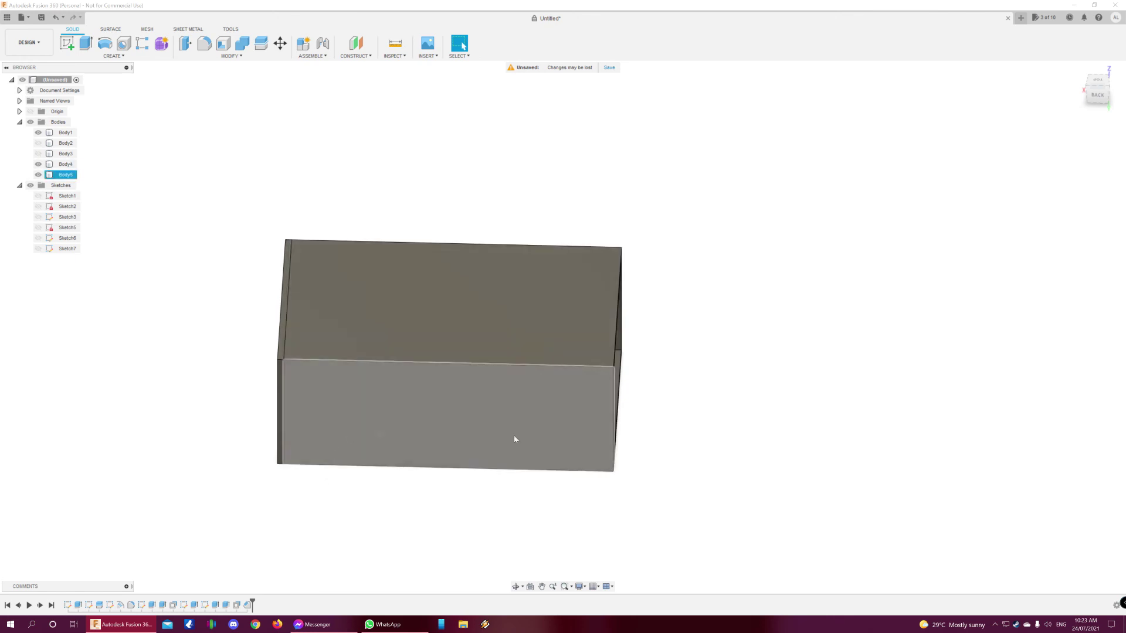
{"action": "middle_click_drag", "start_coordinate": [580, 511], "coordinate": [512, 493], "text": "shift"}
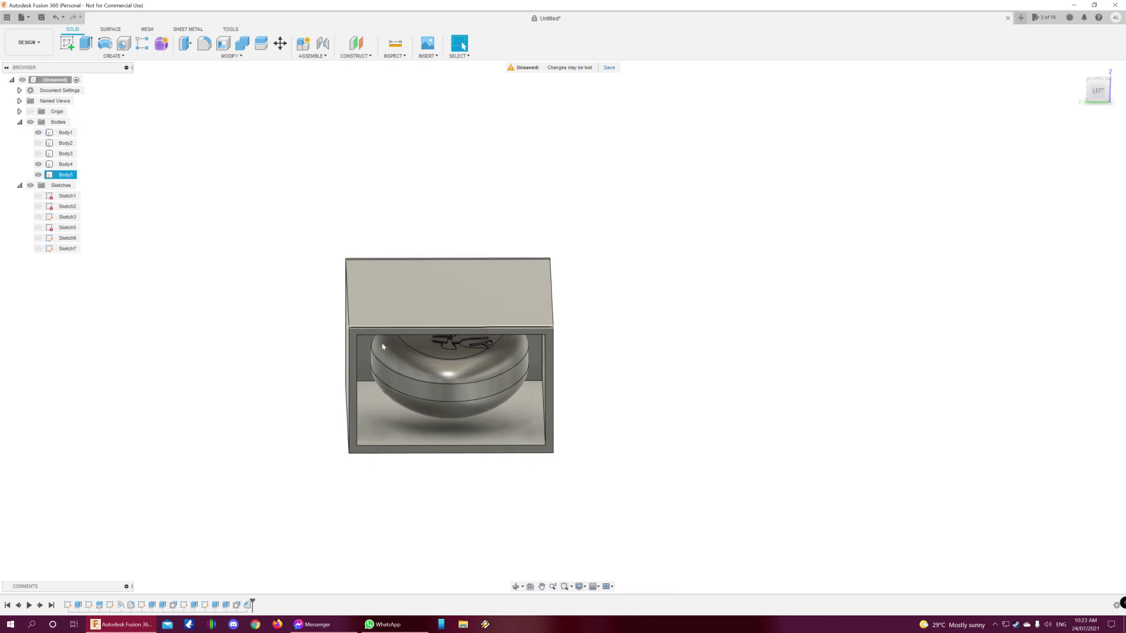
{"action": "middle_click_drag", "start_coordinate": [307, 463], "coordinate": [305, 447], "text": "shift"}
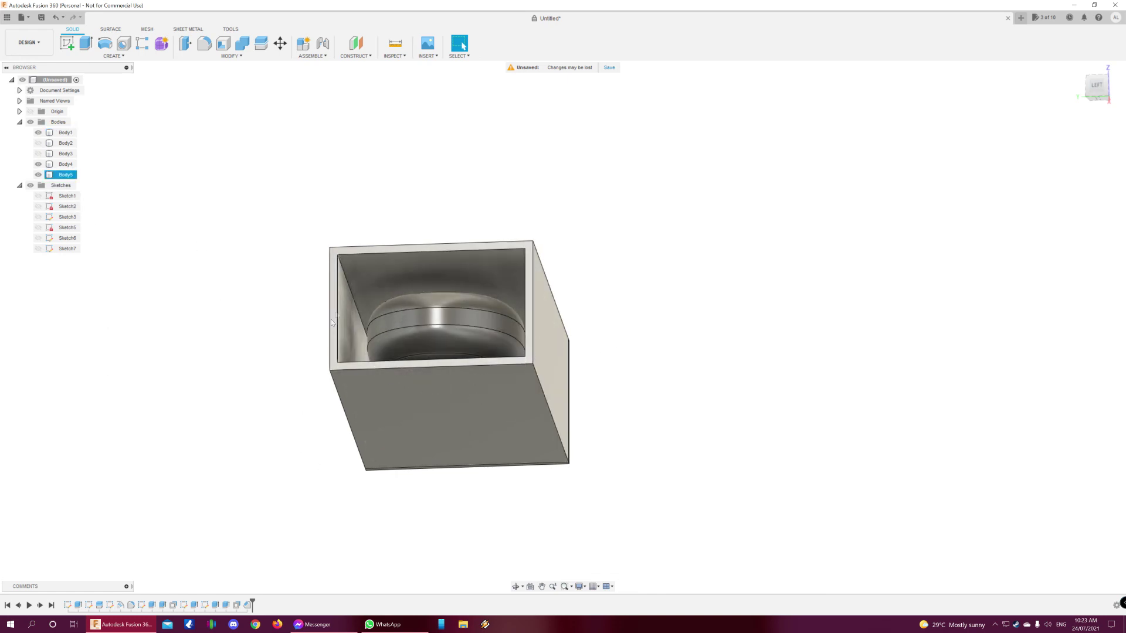
{"action": "left_click", "coordinate": [64, 133]}
{"action": "left_click", "coordinate": [593, 362]}
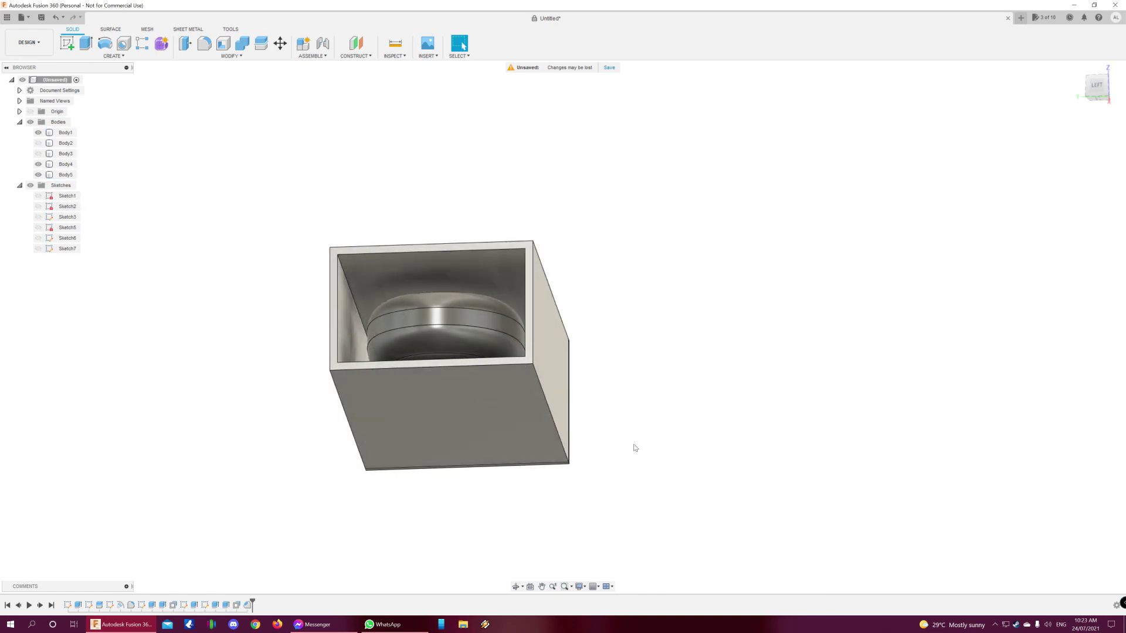
{"action": "middle_click_drag", "start_coordinate": [708, 364], "coordinate": [647, 404], "text": "shift"}
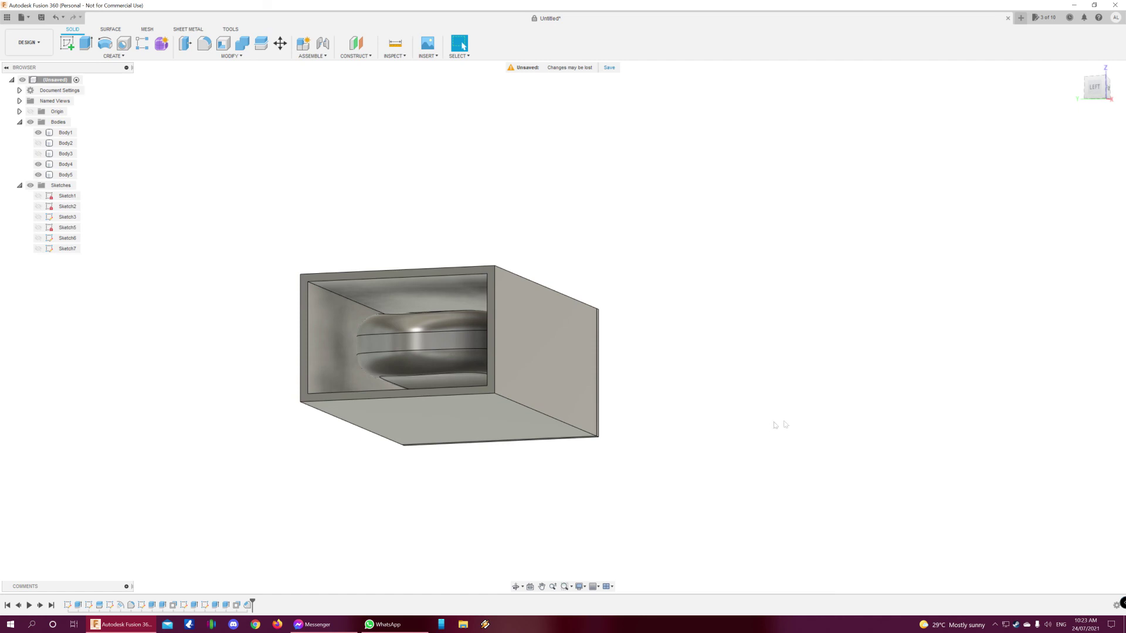